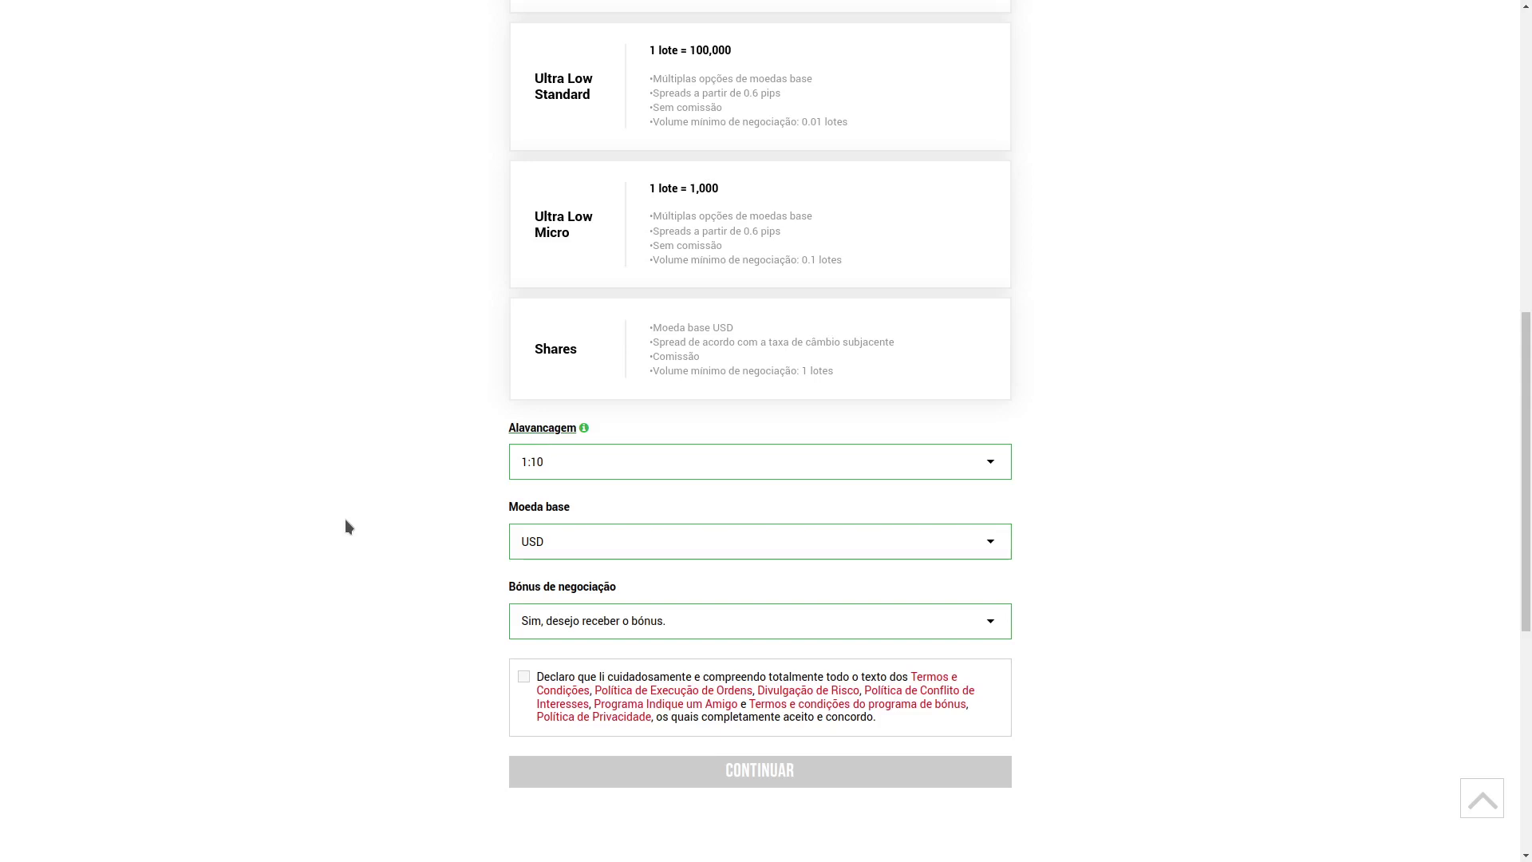
Step: Switch to the leverage and margin spreadsheet and examine the Margem column and the first leverage value
mouse_move(583, 430)
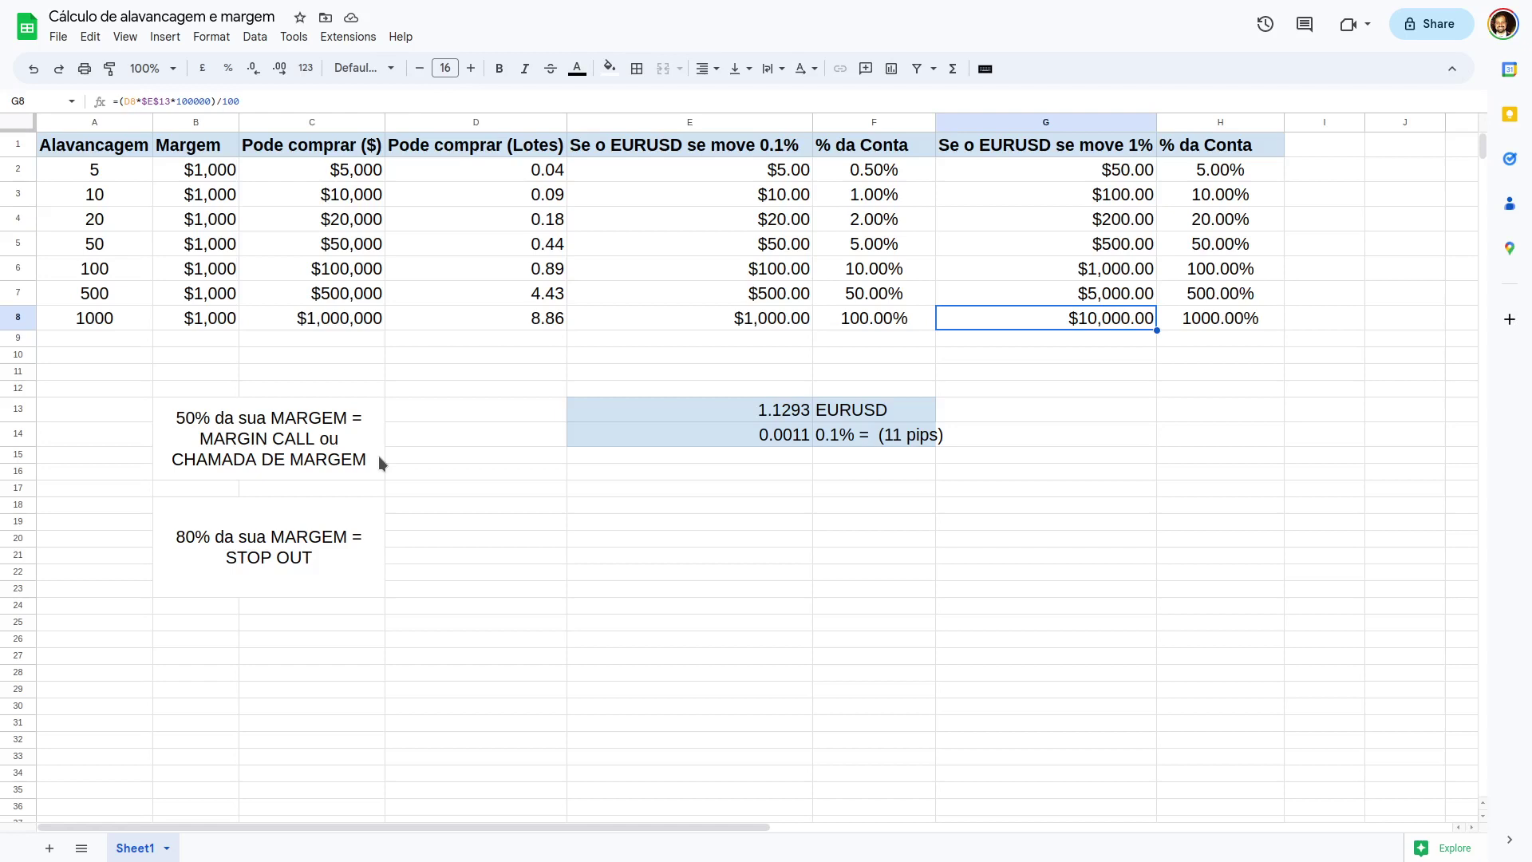
left_click(195, 123)
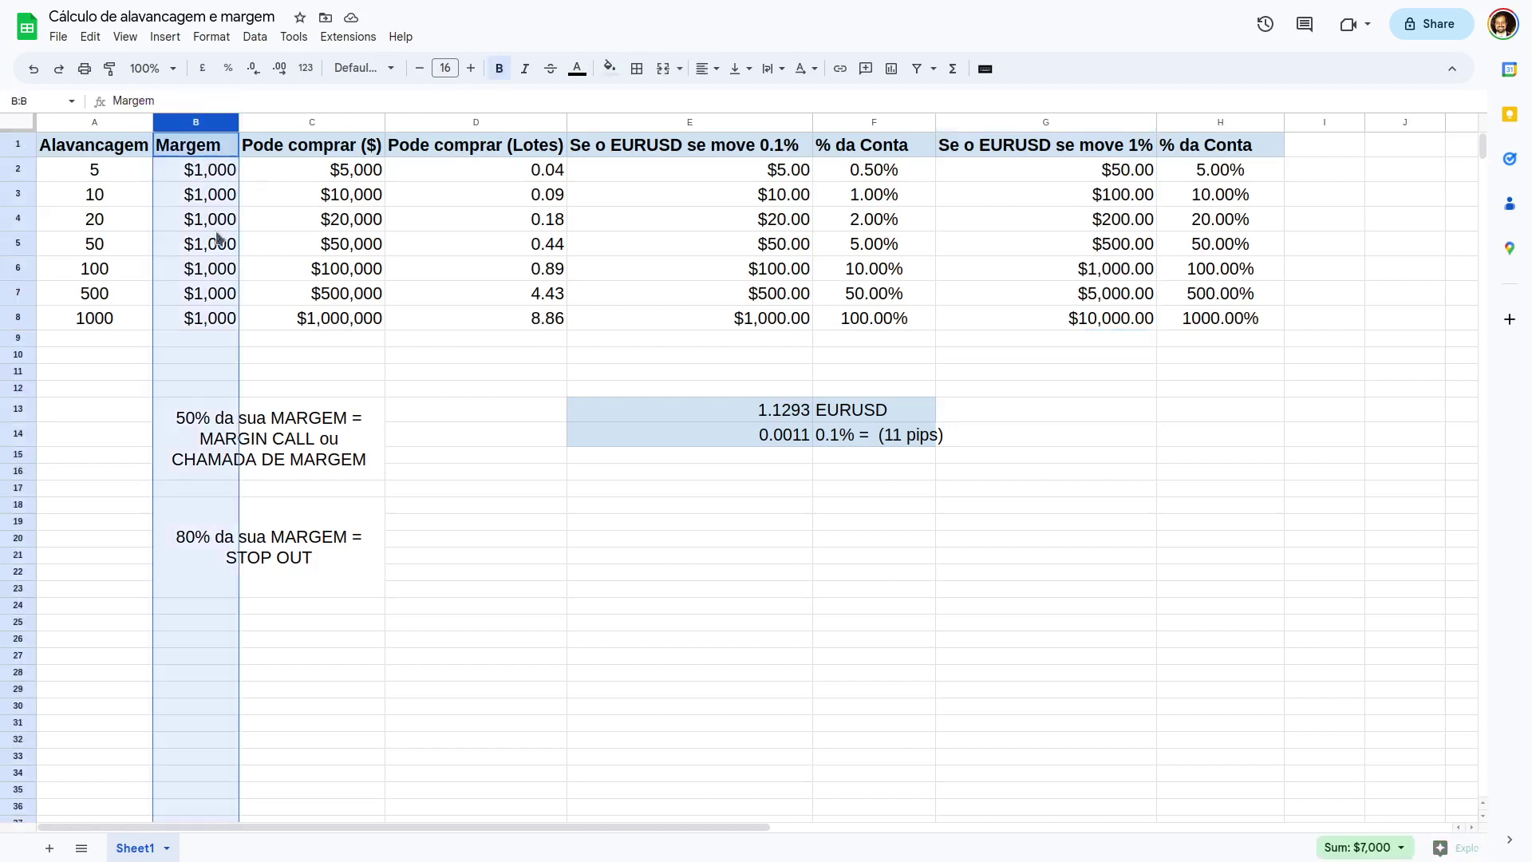
left_click(205, 176)
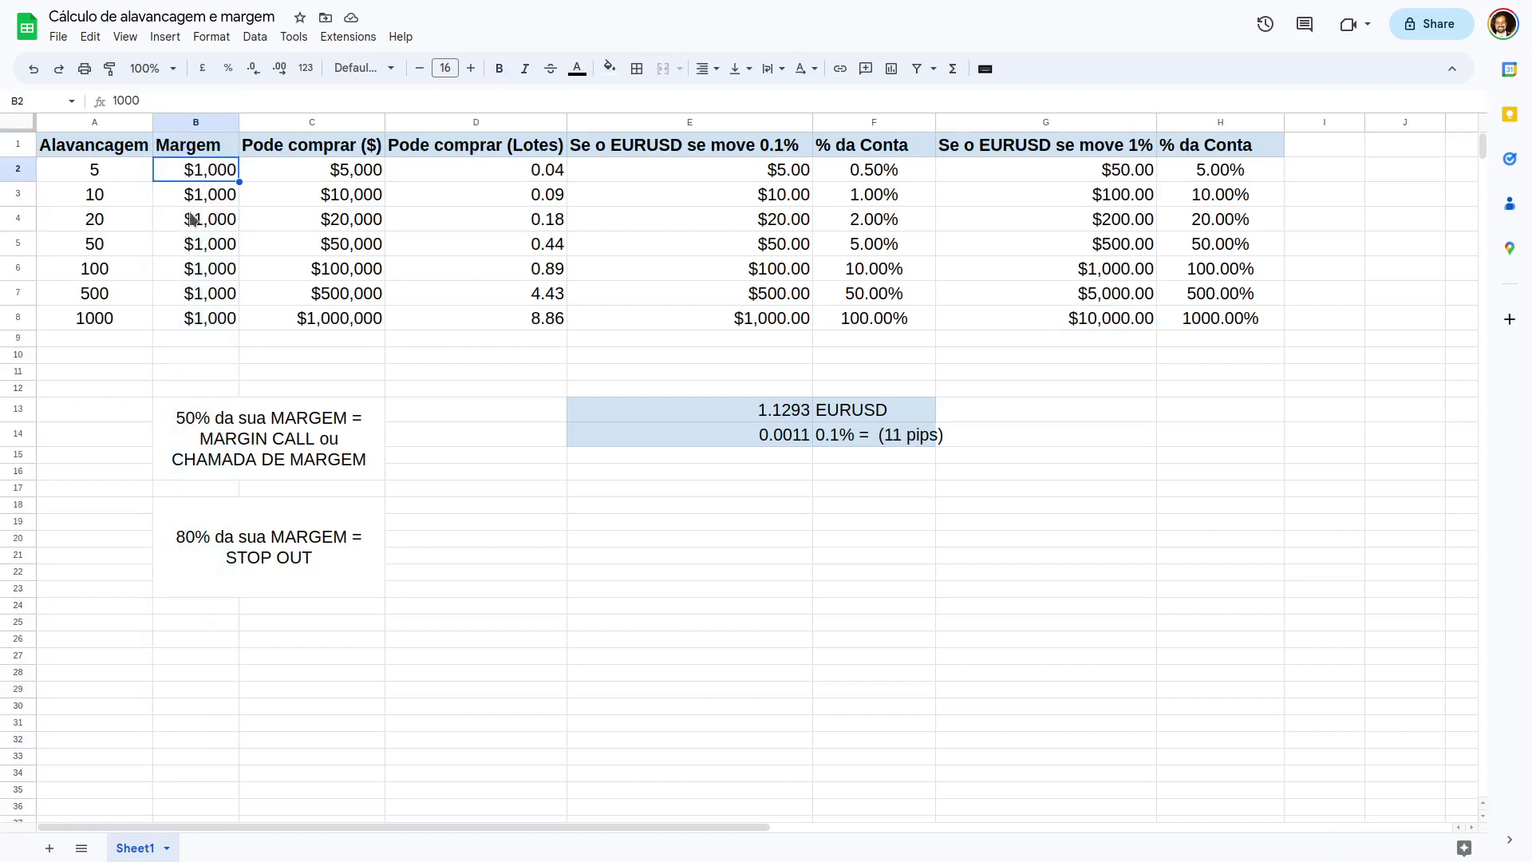
left_click(201, 126)
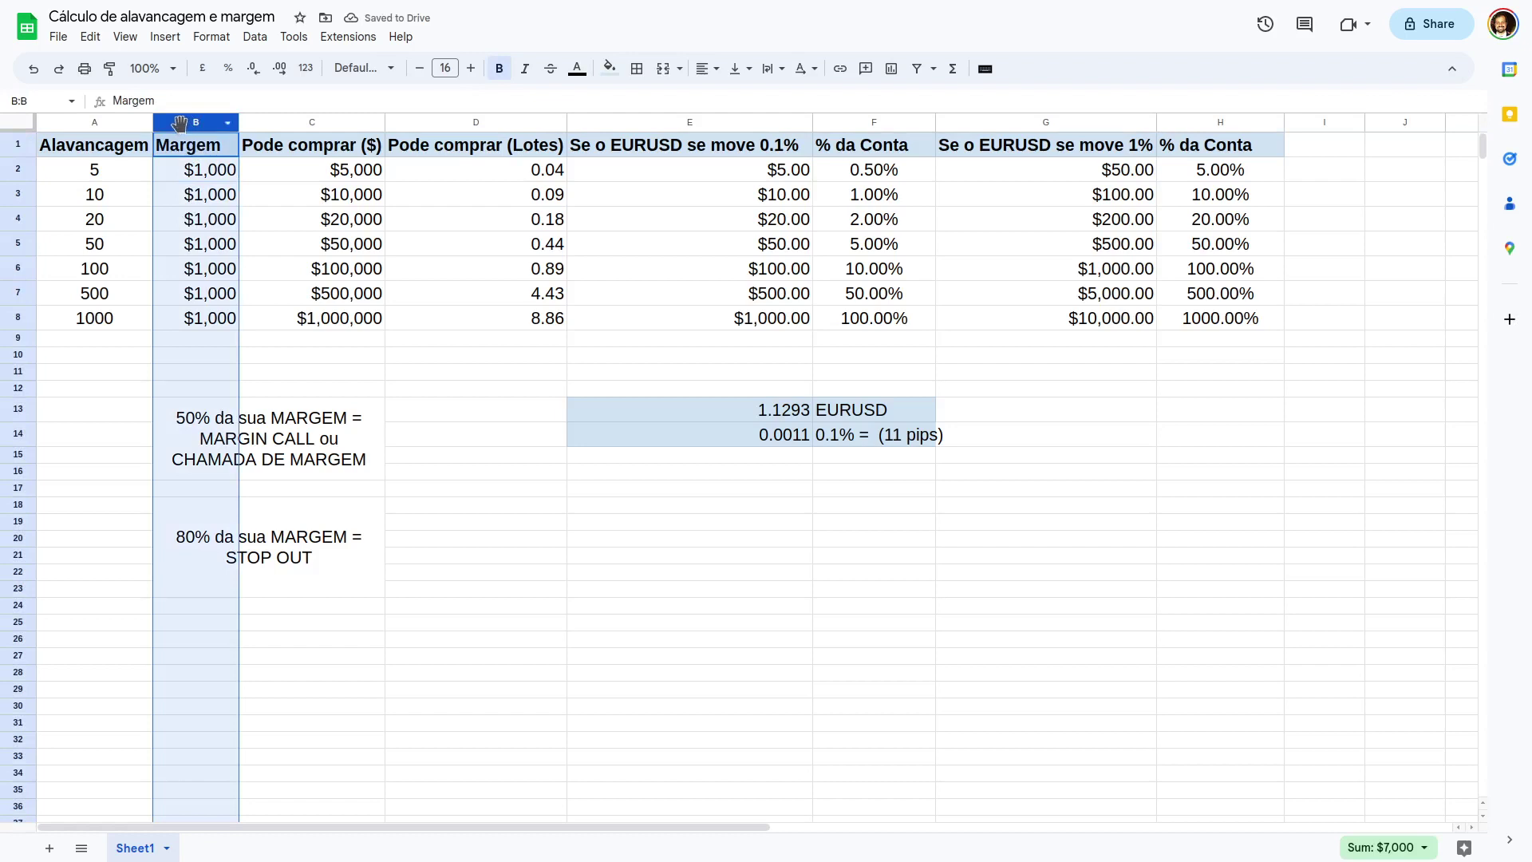
left_click(78, 180)
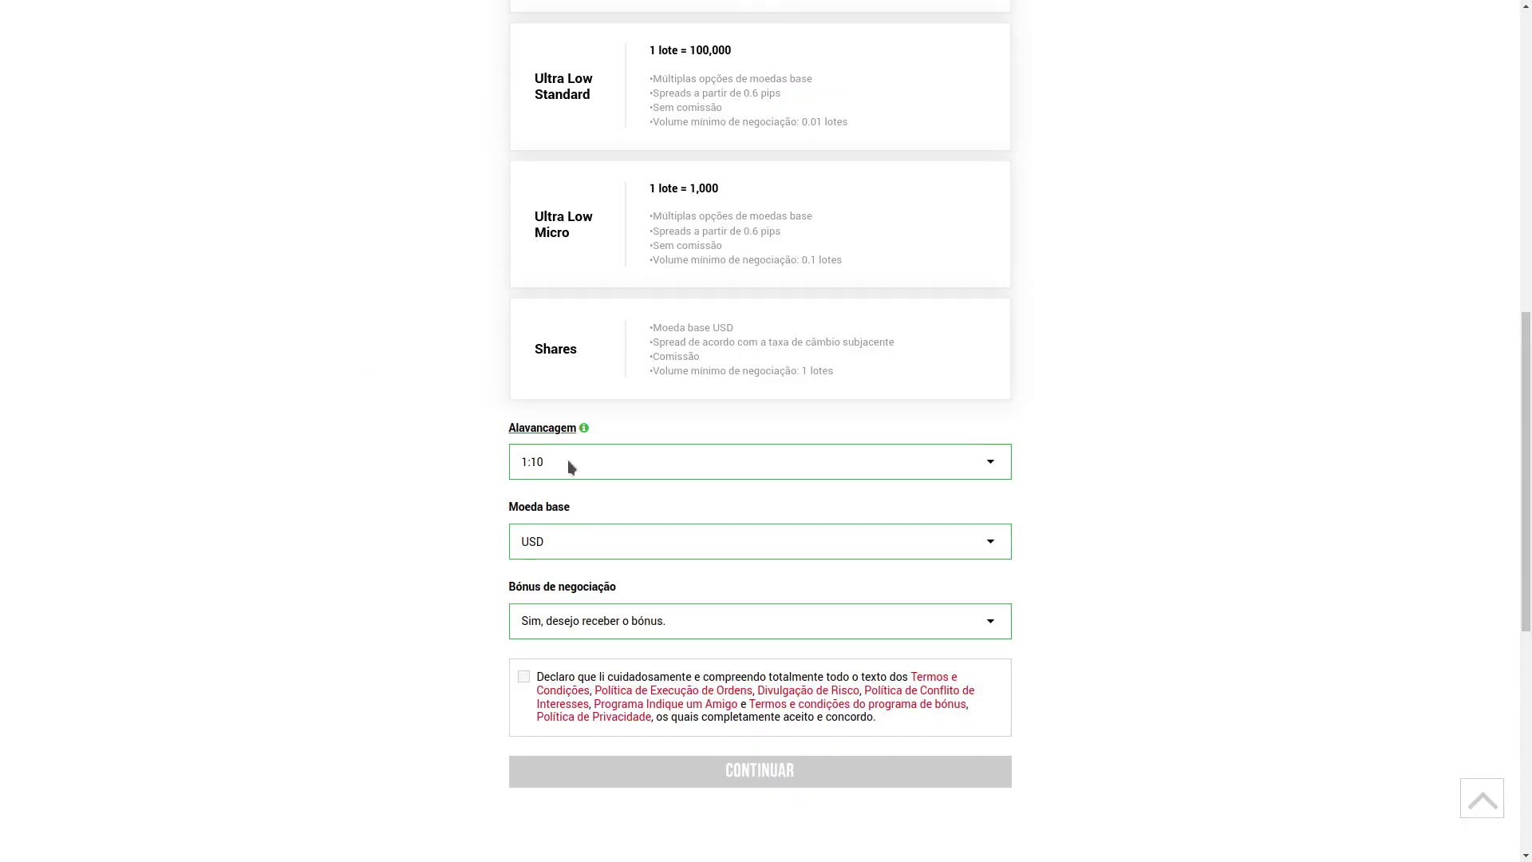
Step: Switch to the broker's account form, review the available leverage ratios and choose the Ultra Low Standard account type
left_click(568, 461)
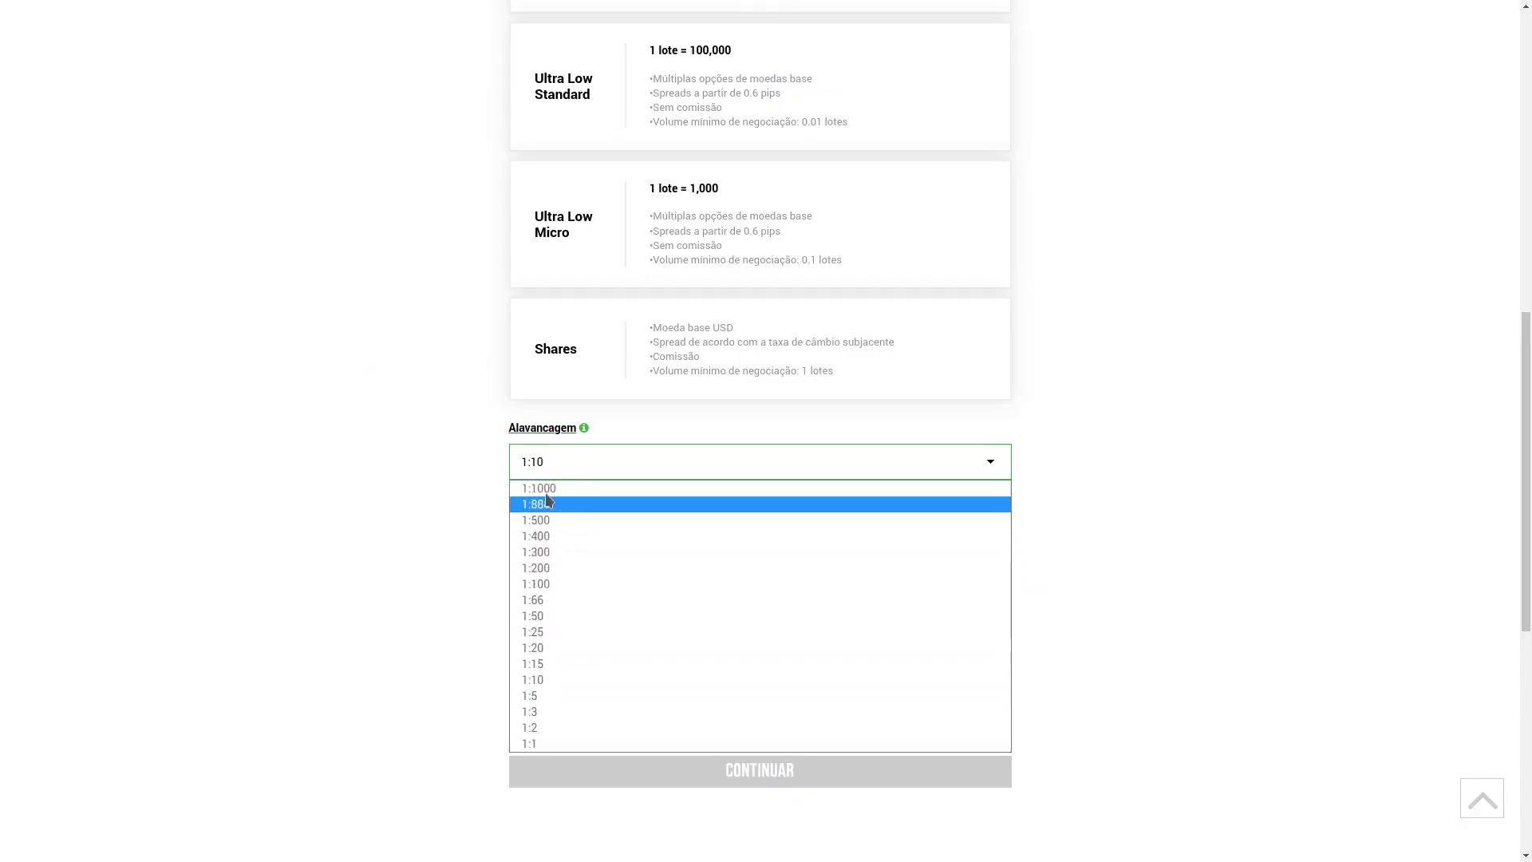
left_click(404, 469)
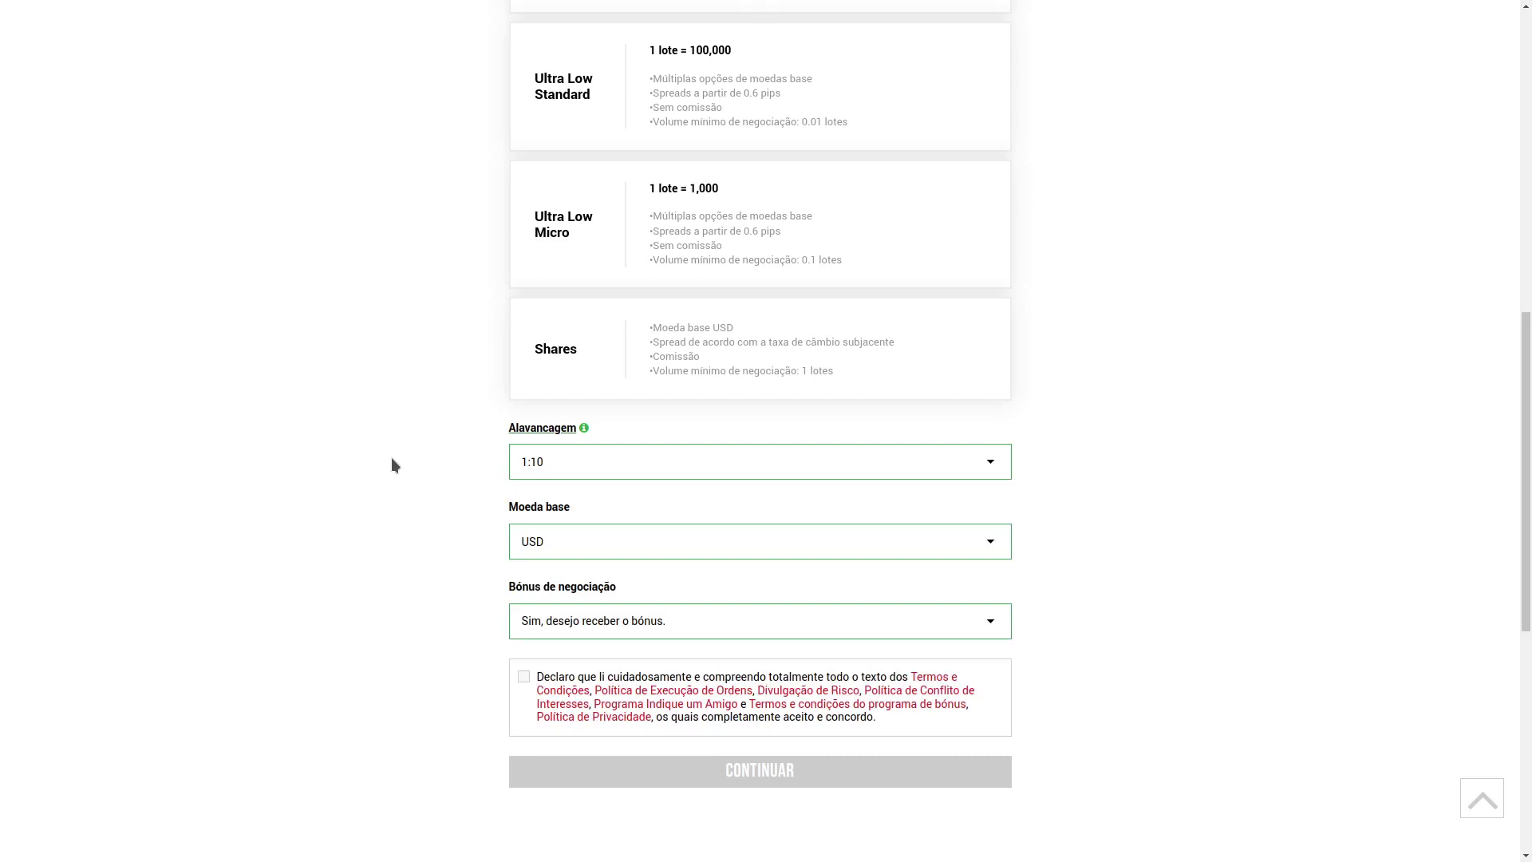
scroll(431, 399, "up", 2)
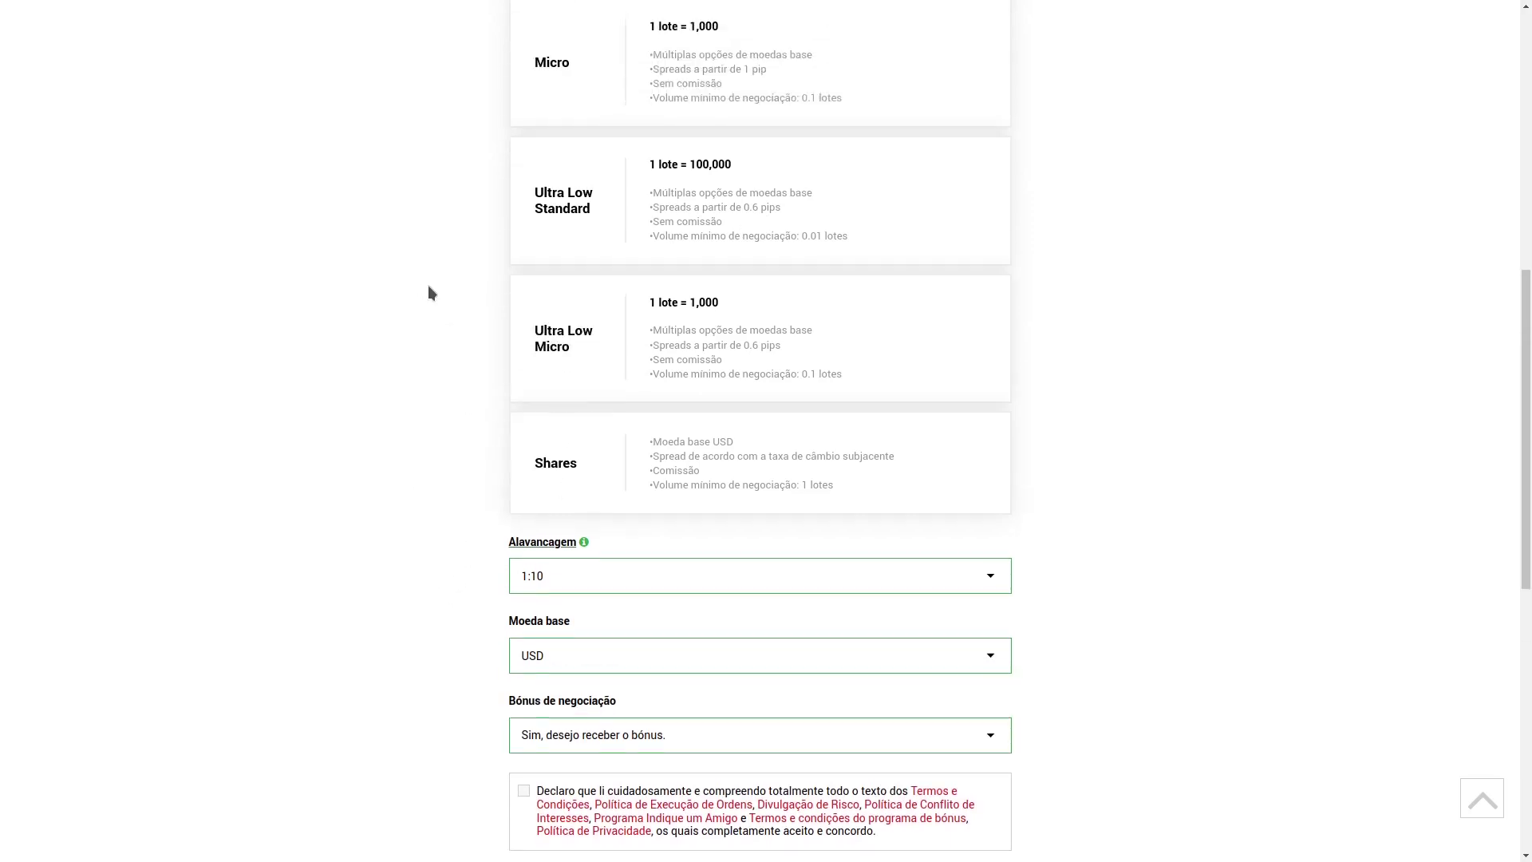
left_click(677, 268)
left_click(572, 638)
left_click(311, 533)
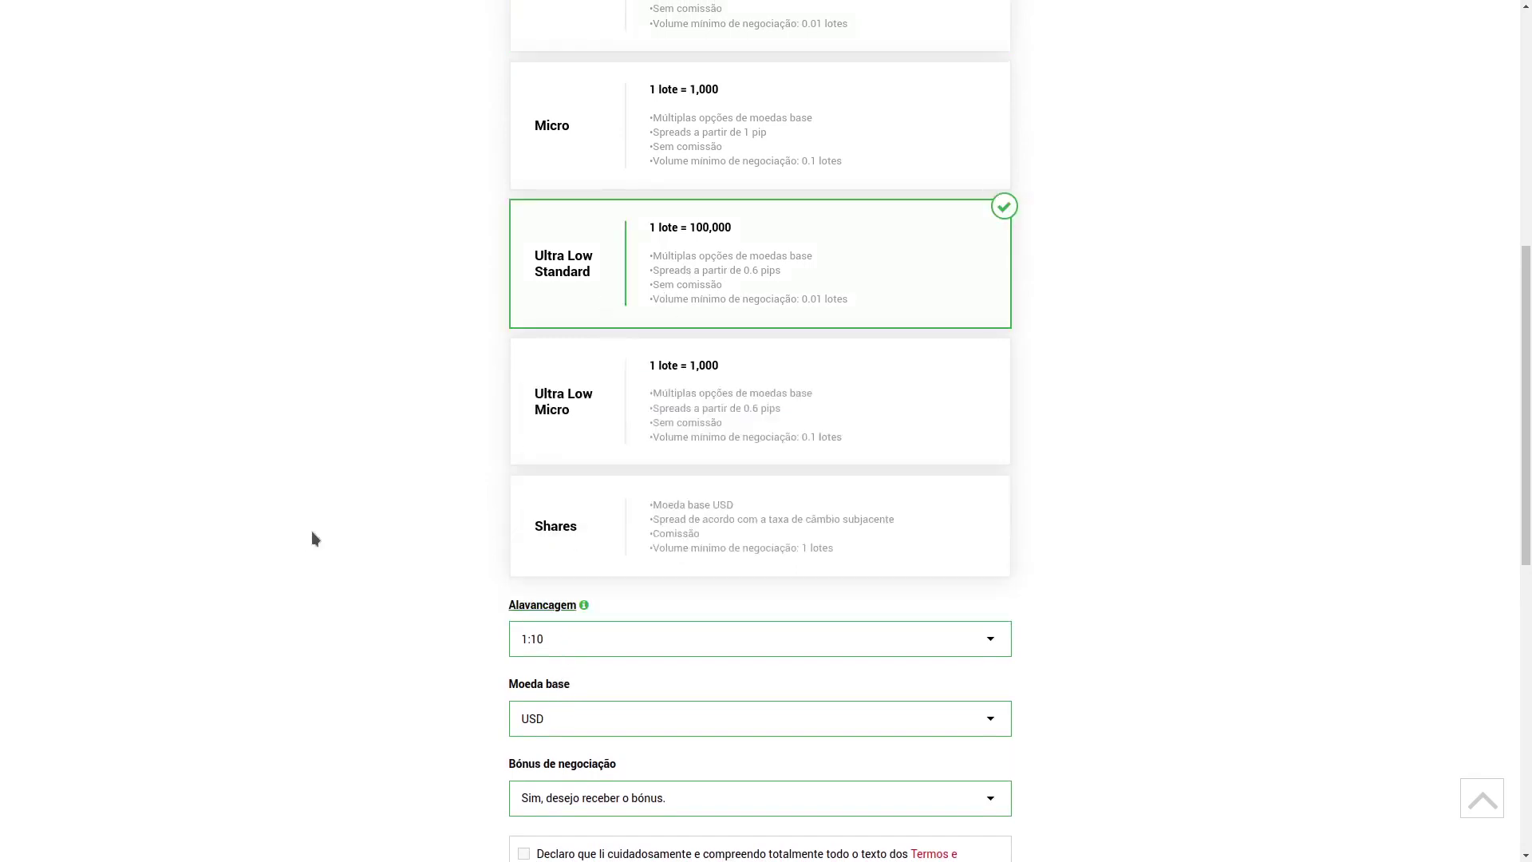
scroll(356, 263, "up", 2)
left_click(636, 162)
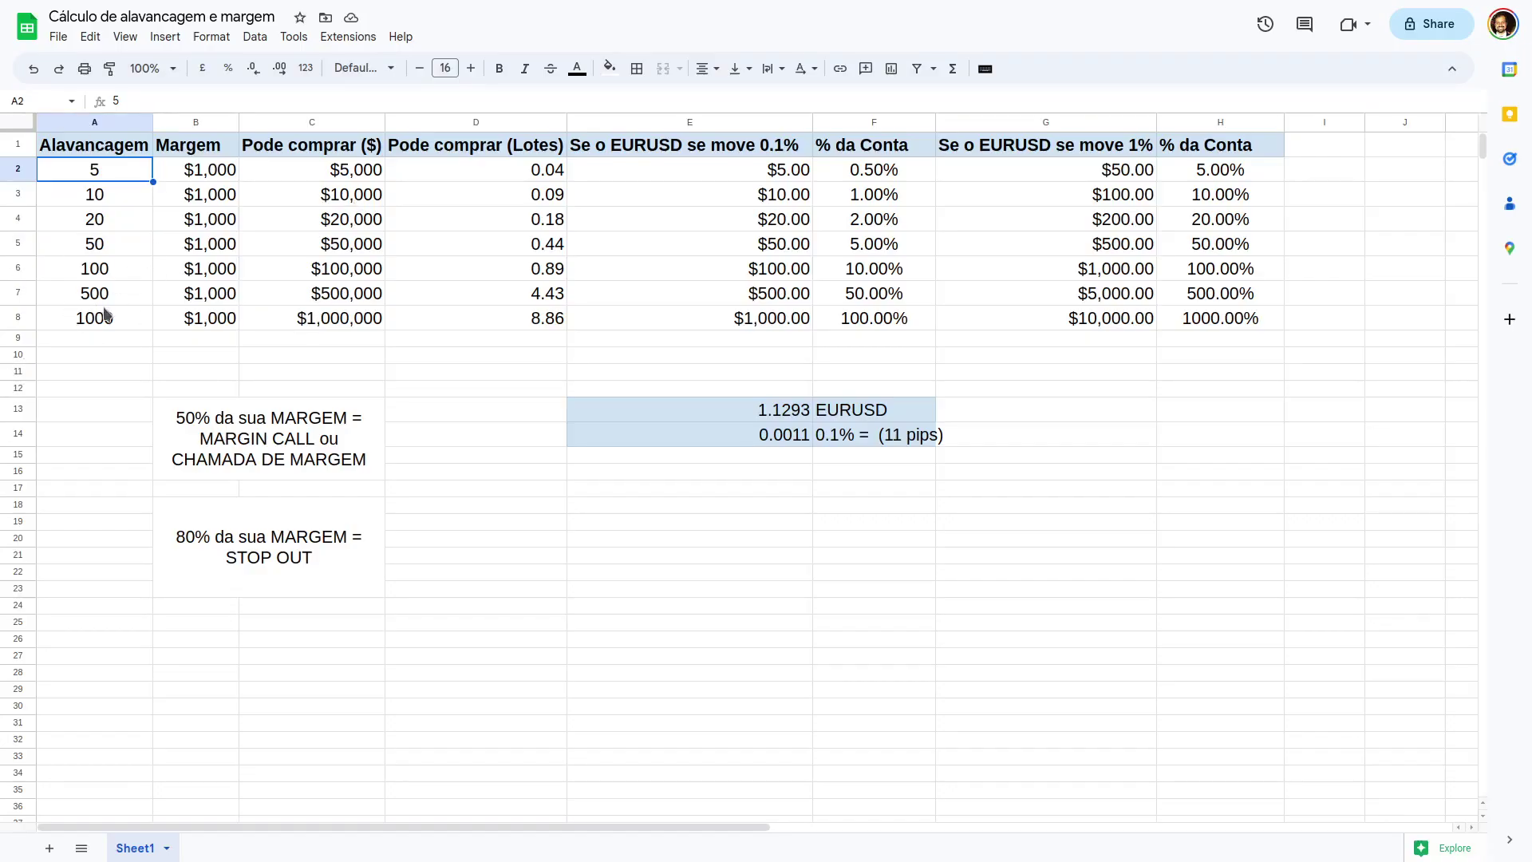
Step: Switch to the spreadsheet and examine the margin and the Pode comprar ($) formula for leverage 5
left_click(224, 173)
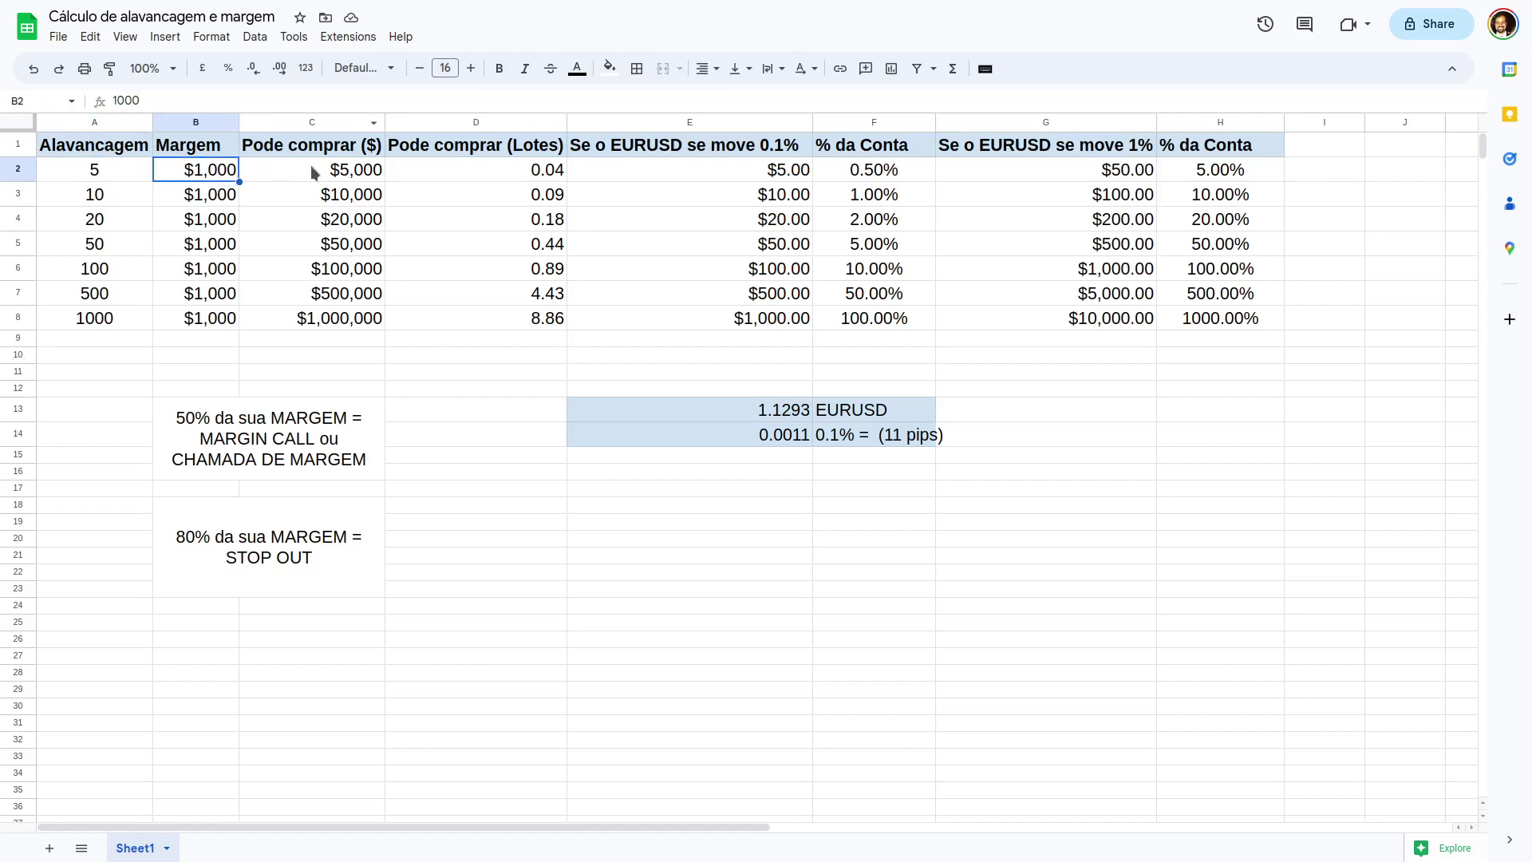
left_click(355, 177)
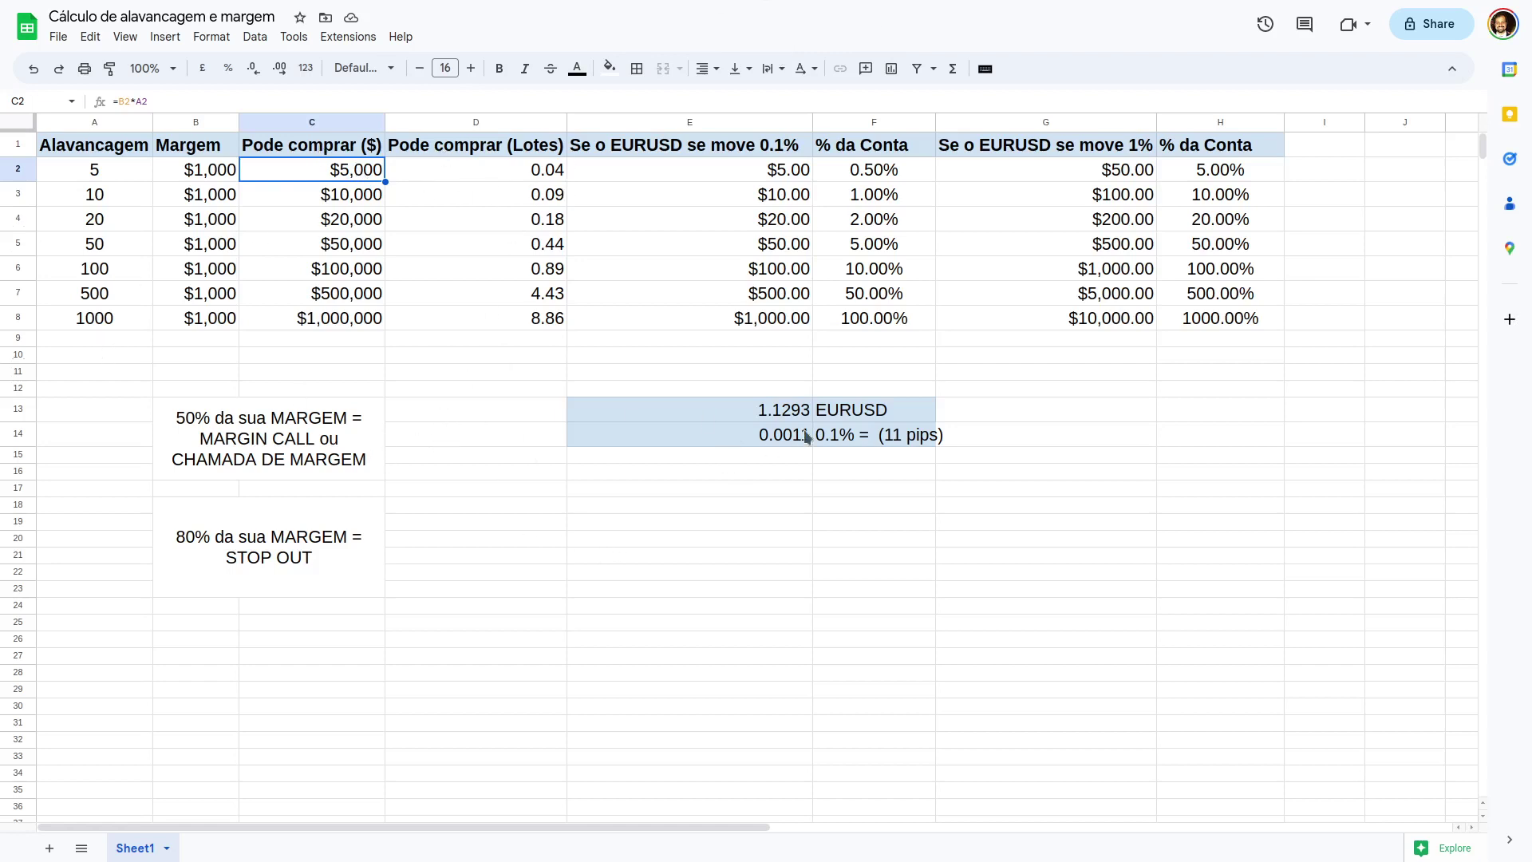
Step: Set the EURUSD rate in cell E13 to 1.1005
left_click(770, 416)
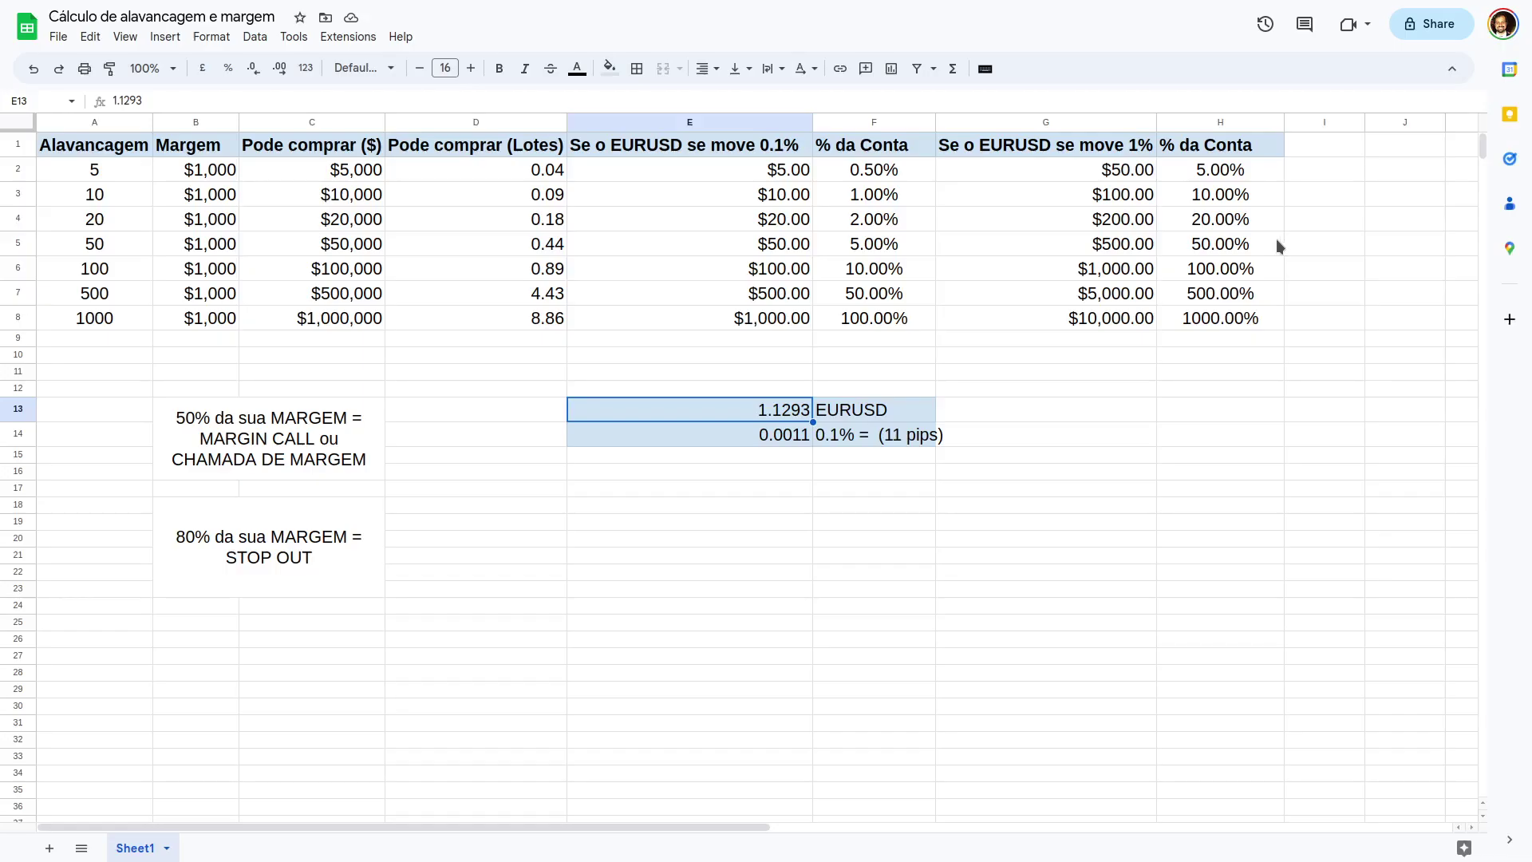
key("F2")
key("shift+Left")
key("shift+Left")
key("shift+Left")
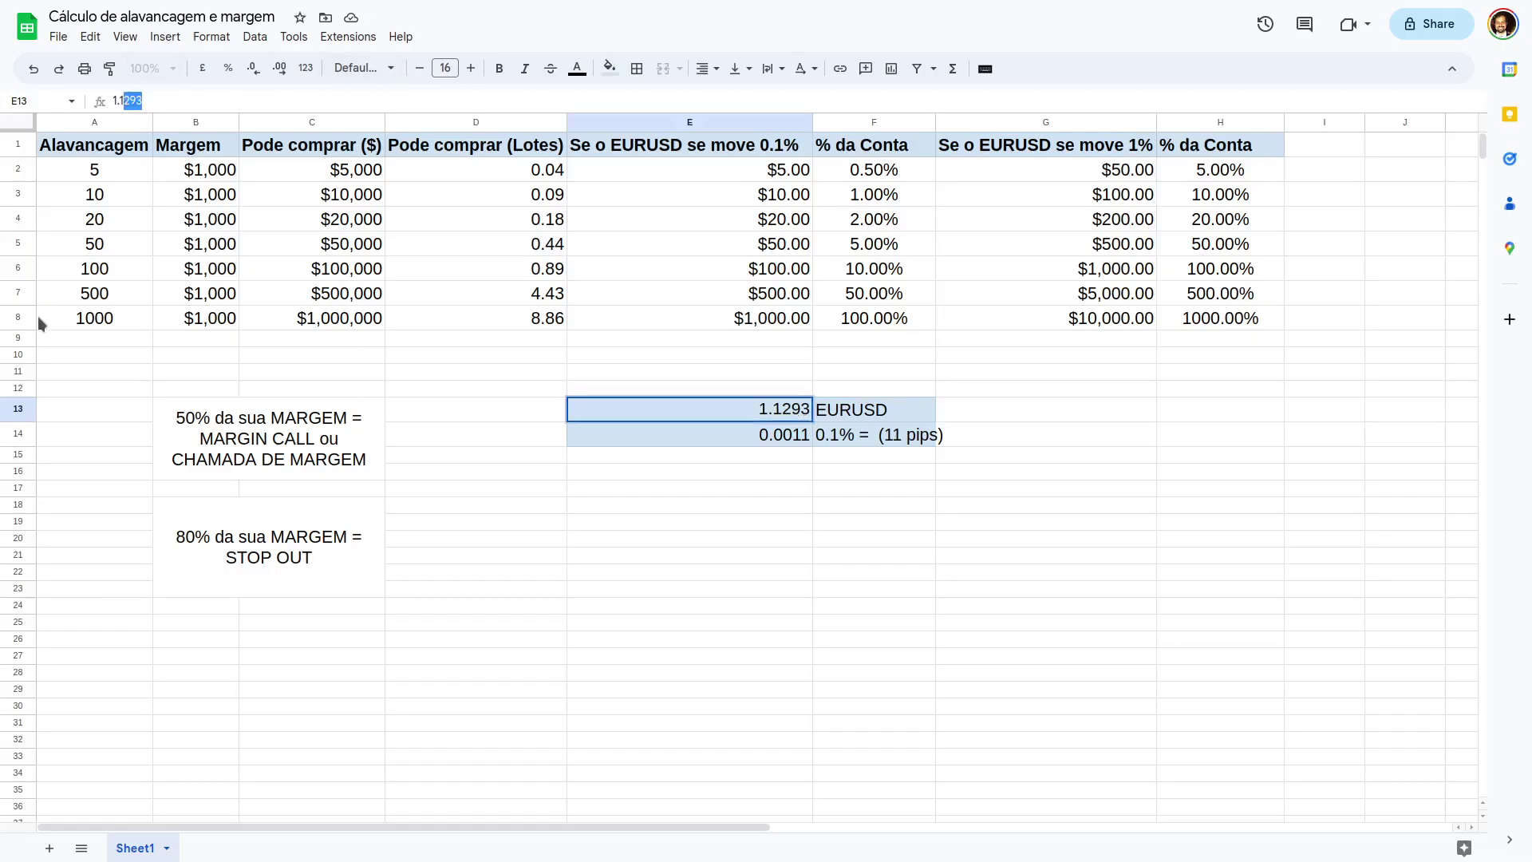
type("005")
key("Return")
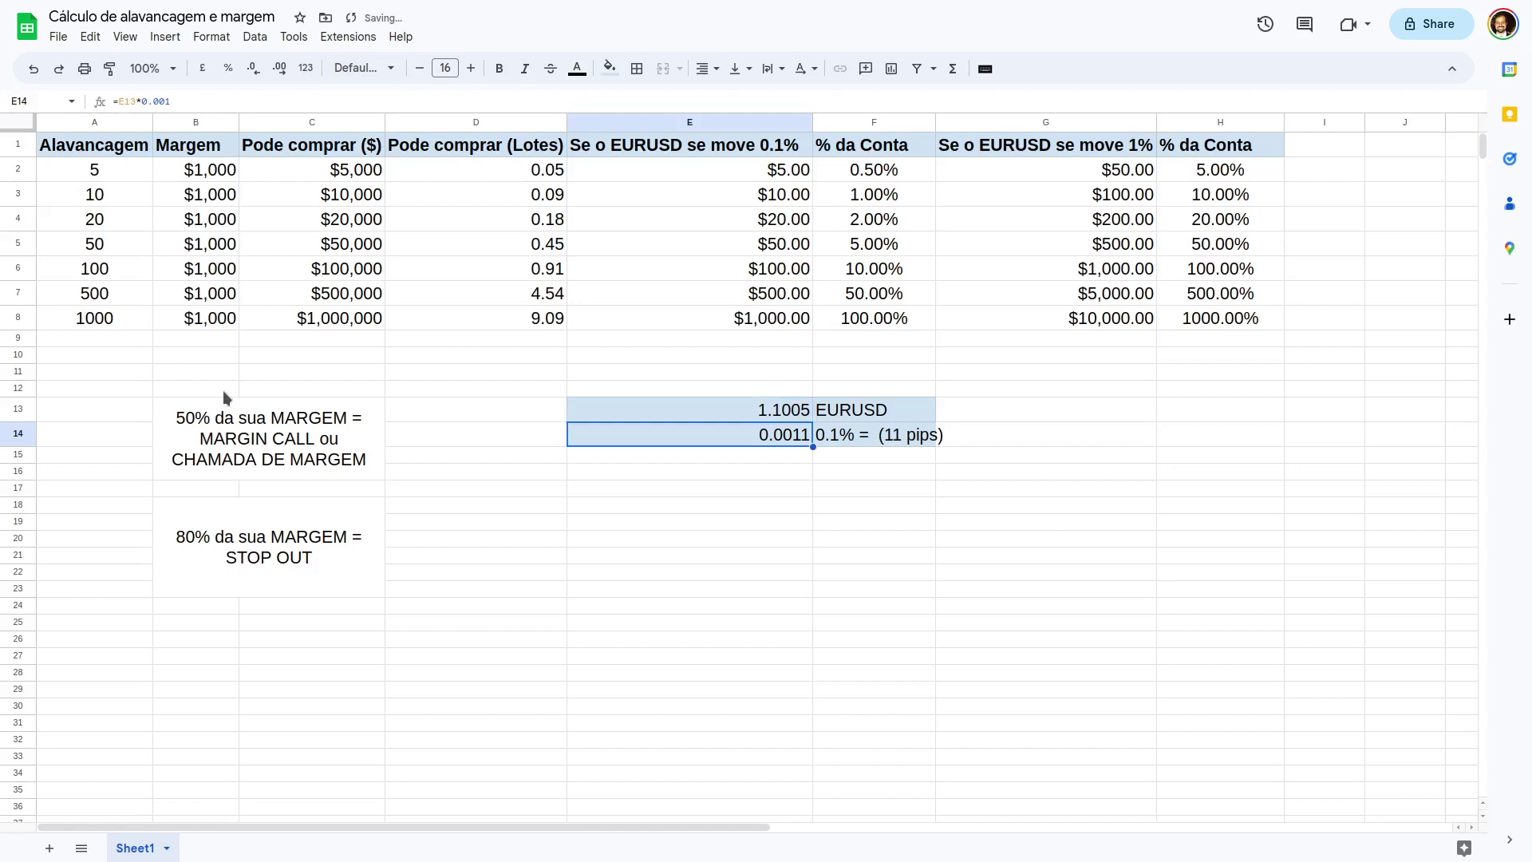
key("Up")
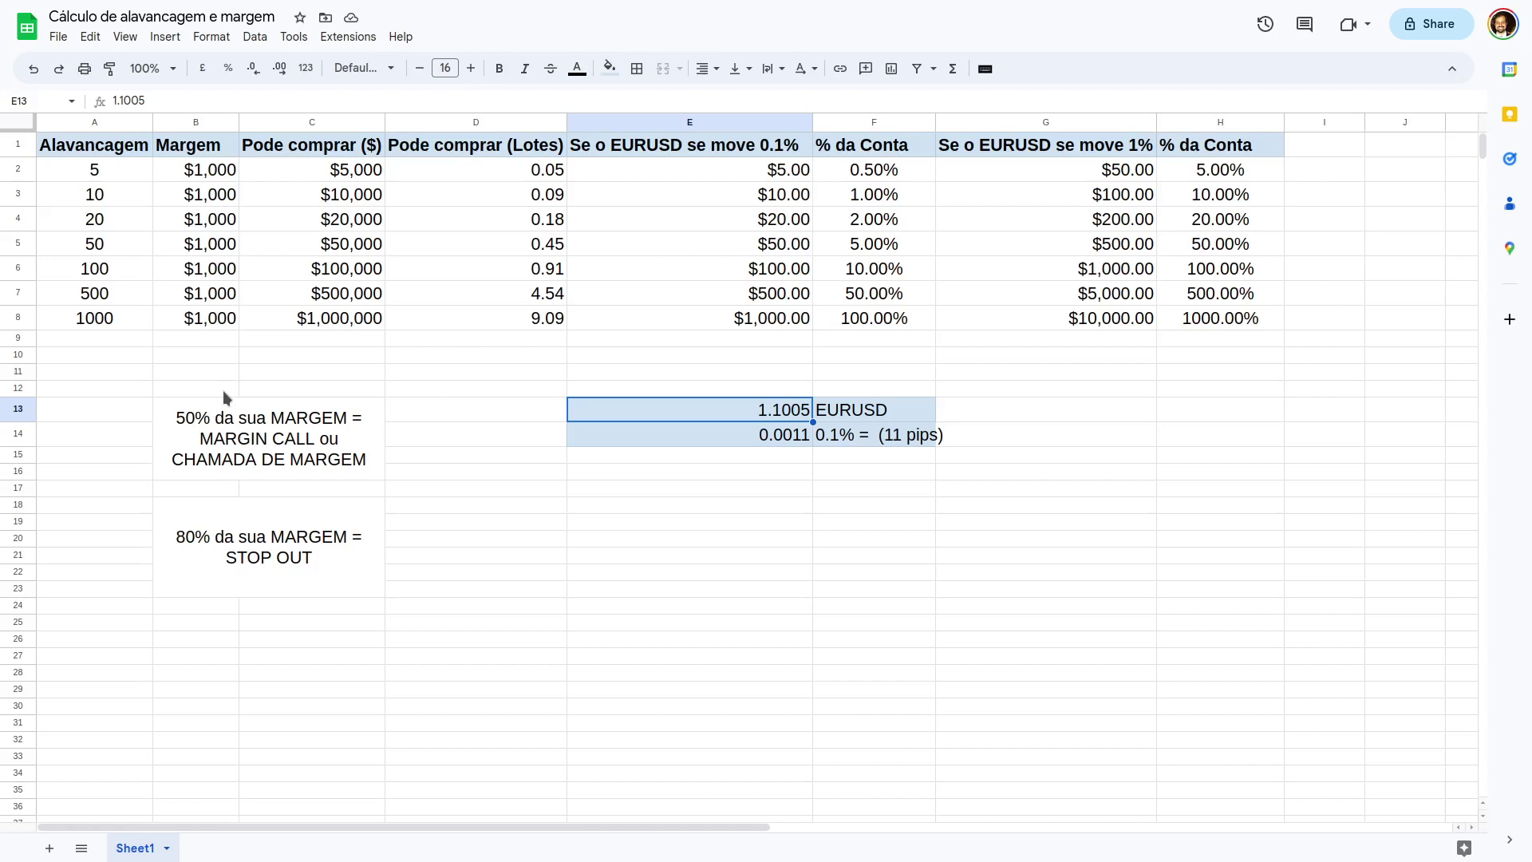
Step: Examine the formulas for the 0.1% EURUSD move and for the purchasable lots, and the 0.1% column heading
left_click(650, 195)
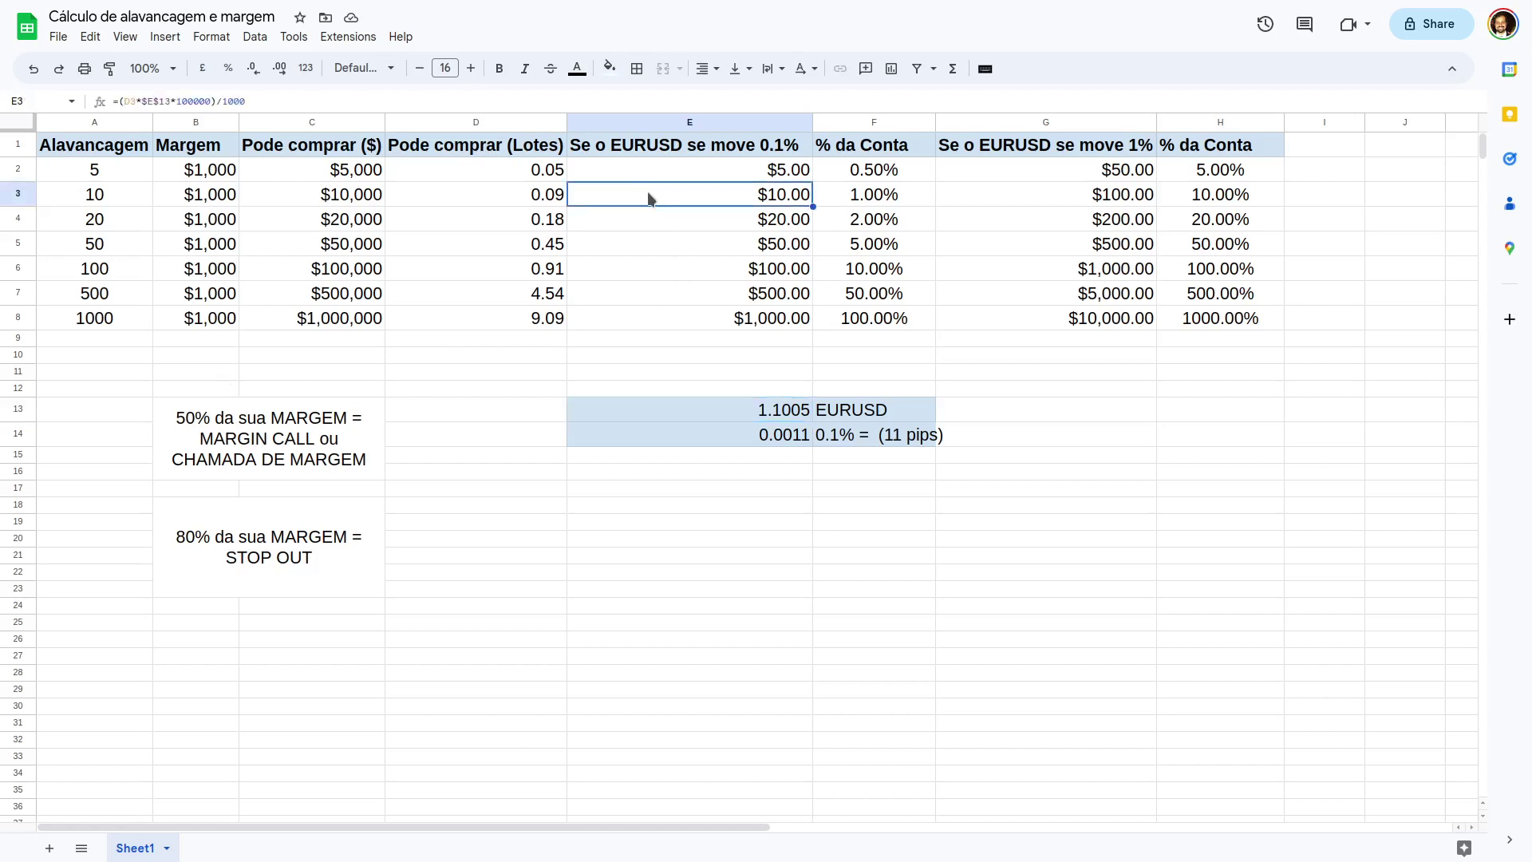
left_click(438, 168)
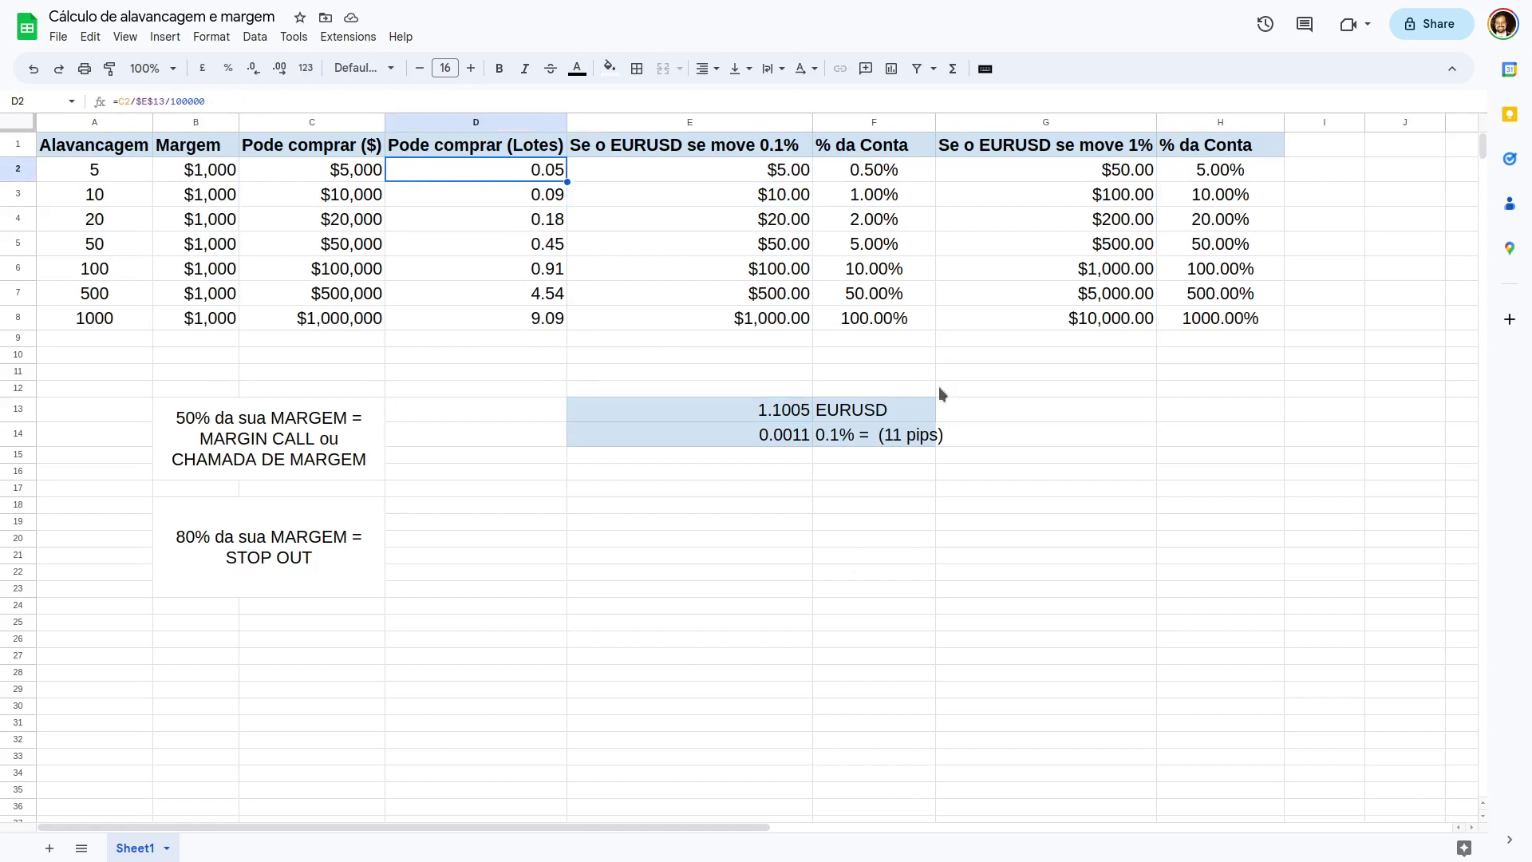
left_click(756, 150)
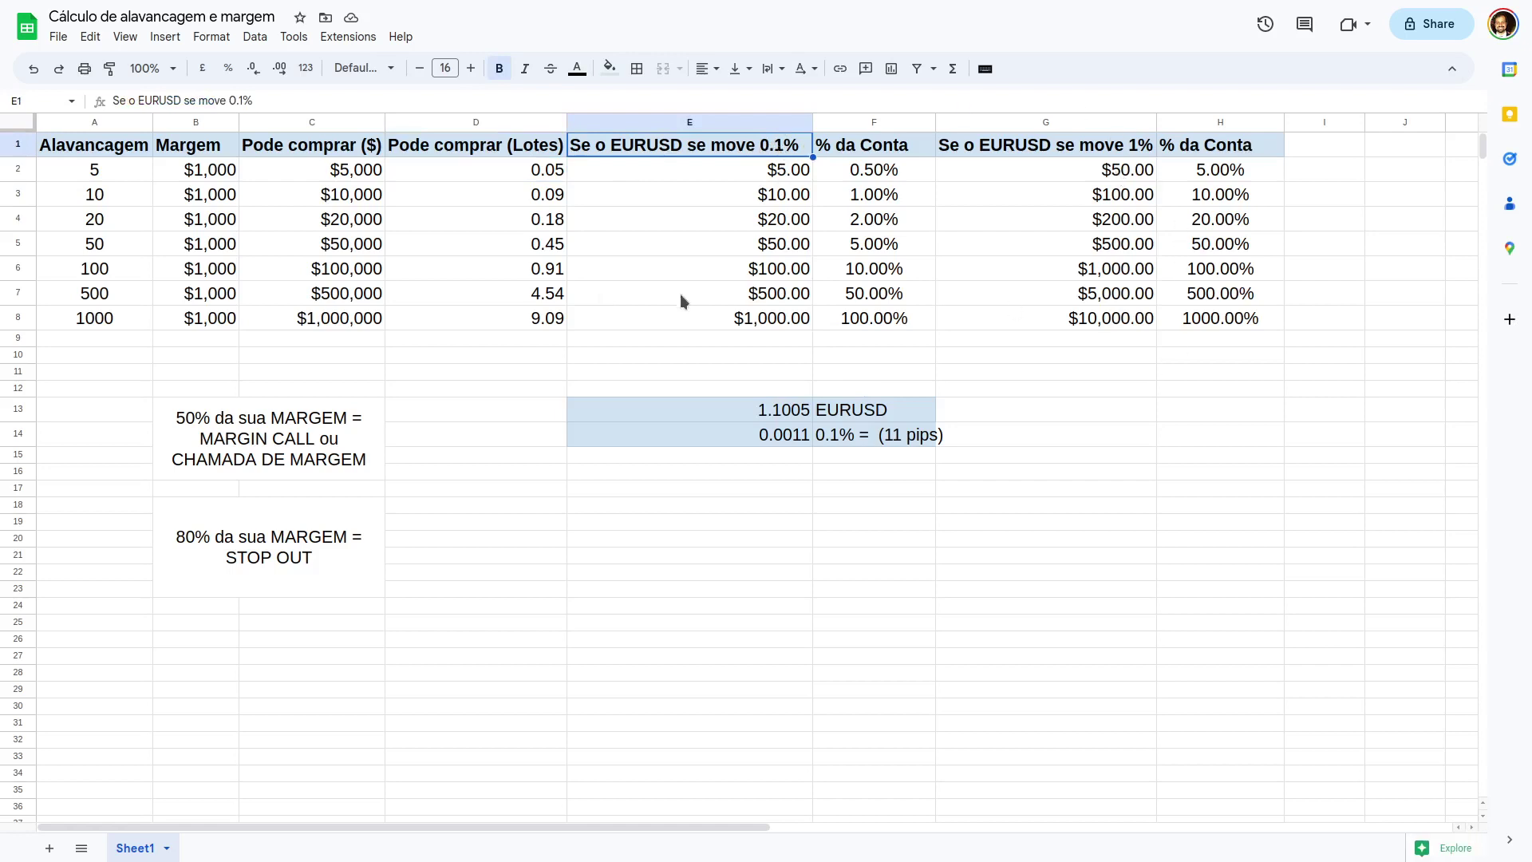
Step: Switch to the TradingView chart and compare EURUSD price moves on the 15-minute and daily timeframes
key("alt+Tab")
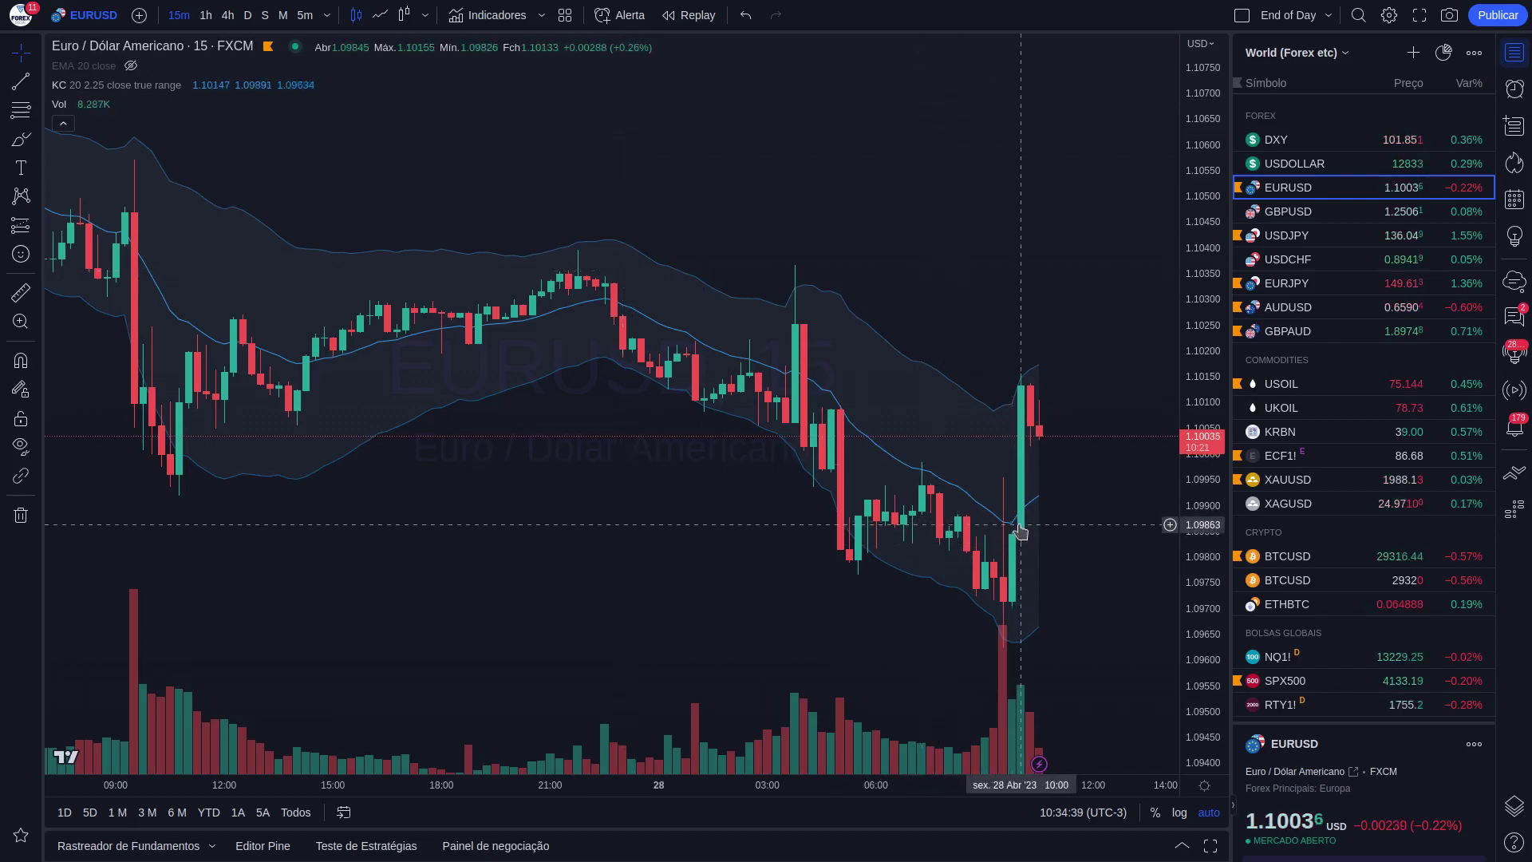
scroll(629, 462, "down", 2)
scroll(629, 462, "down", 3)
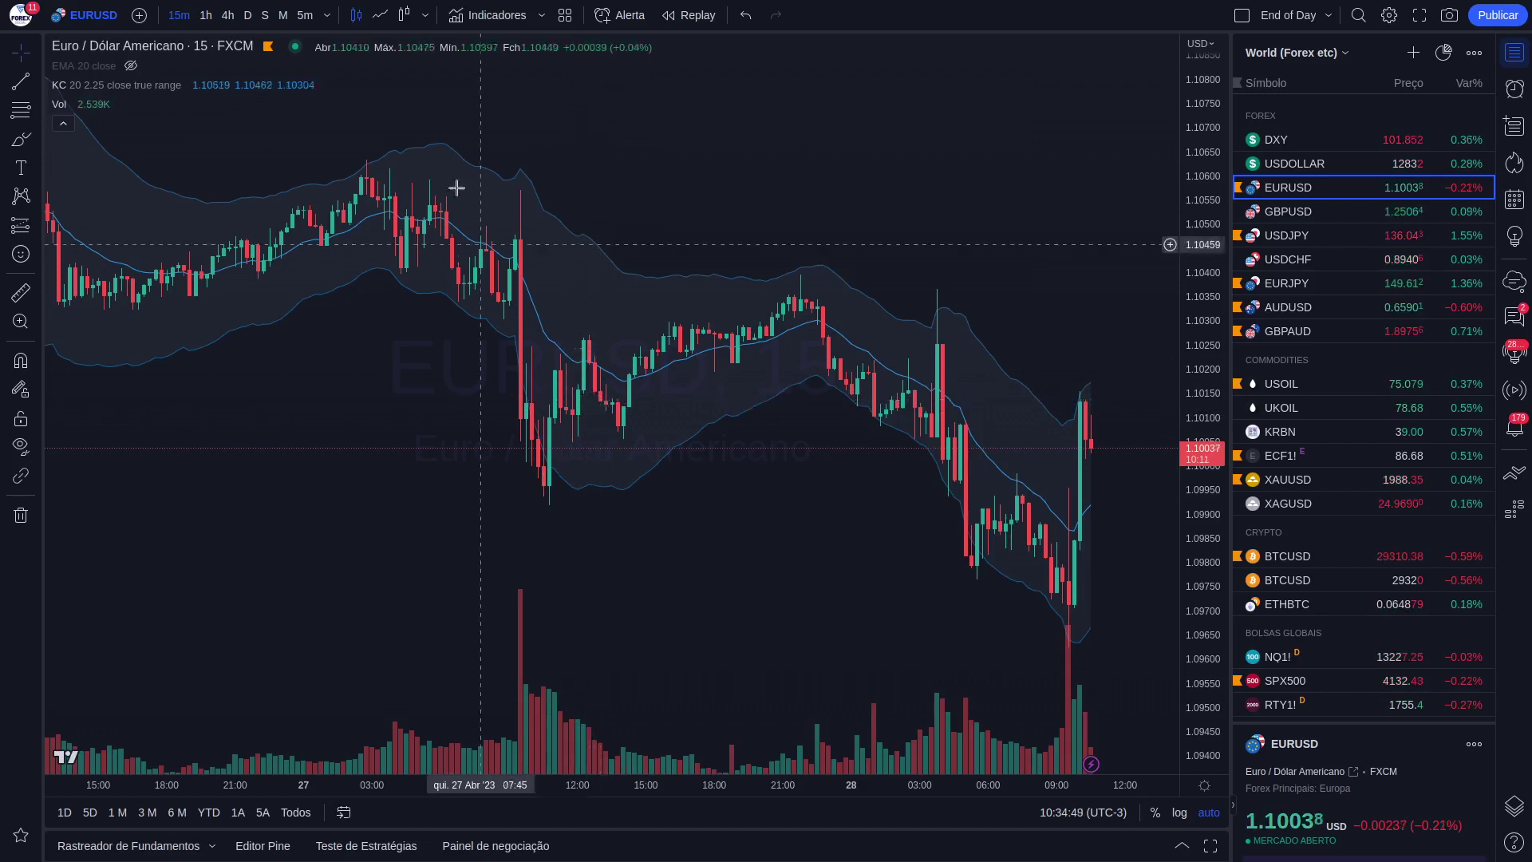
left_click(249, 16)
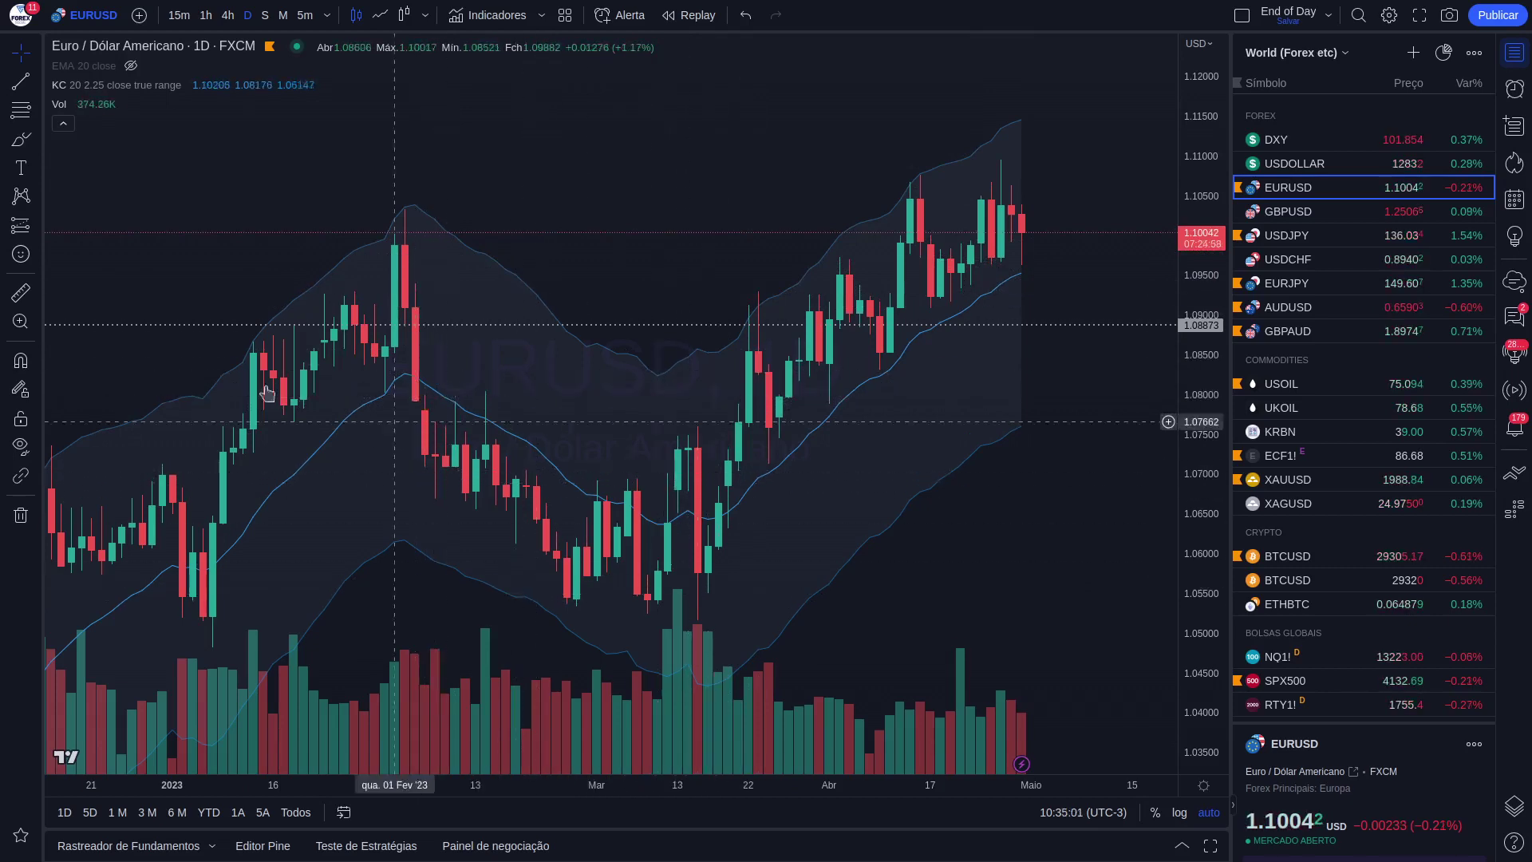
left_click(171, 14)
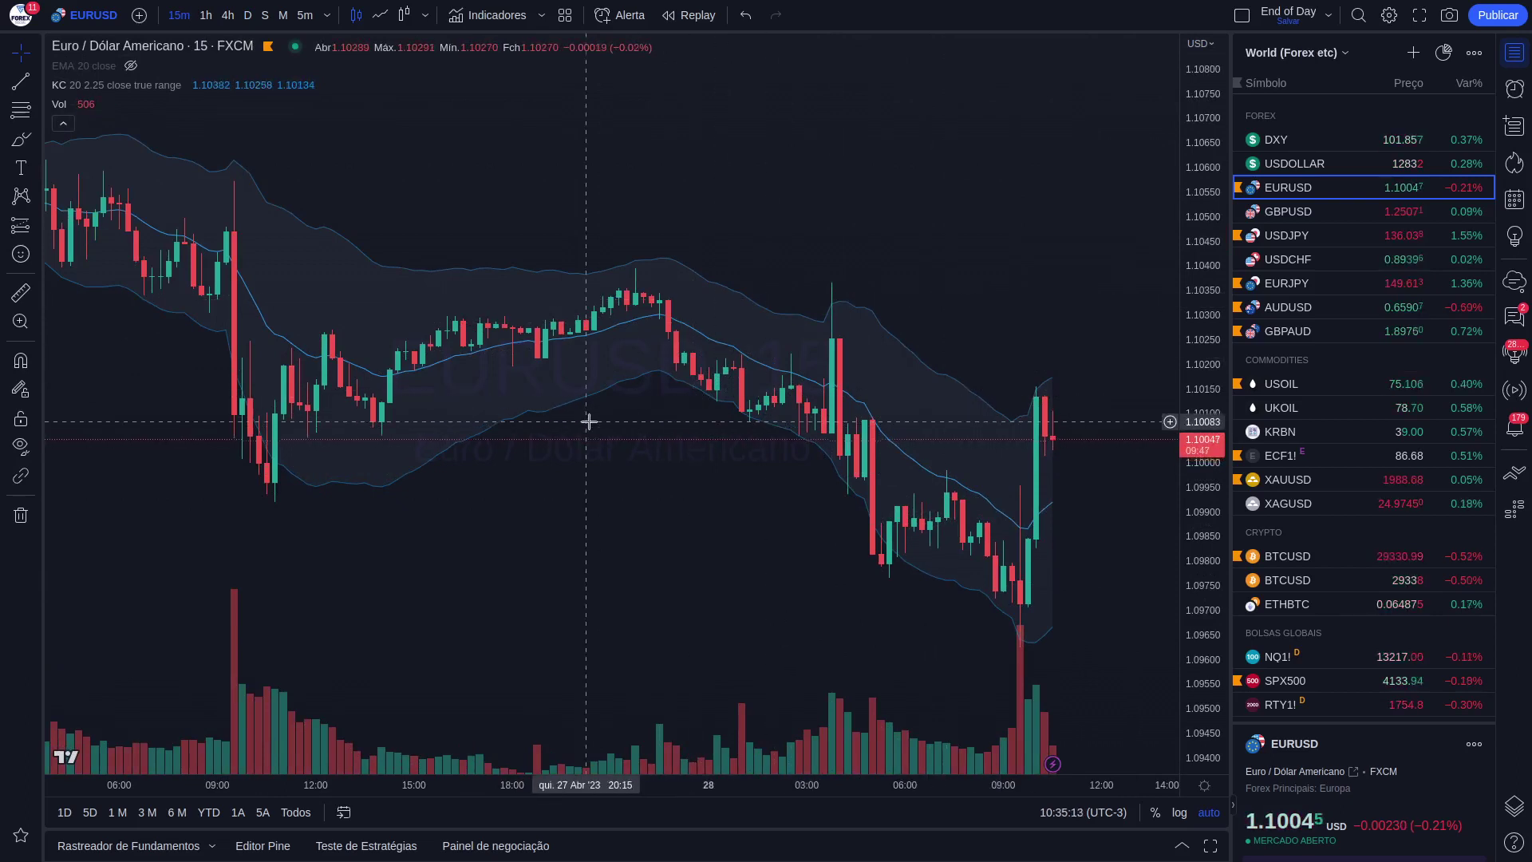
Step: Switch back to the spreadsheet and examine the formulas behind the 0.1% EURUSD move and its pips label in row 14
key("alt+Tab")
left_click(692, 427)
key("Up")
key("Down")
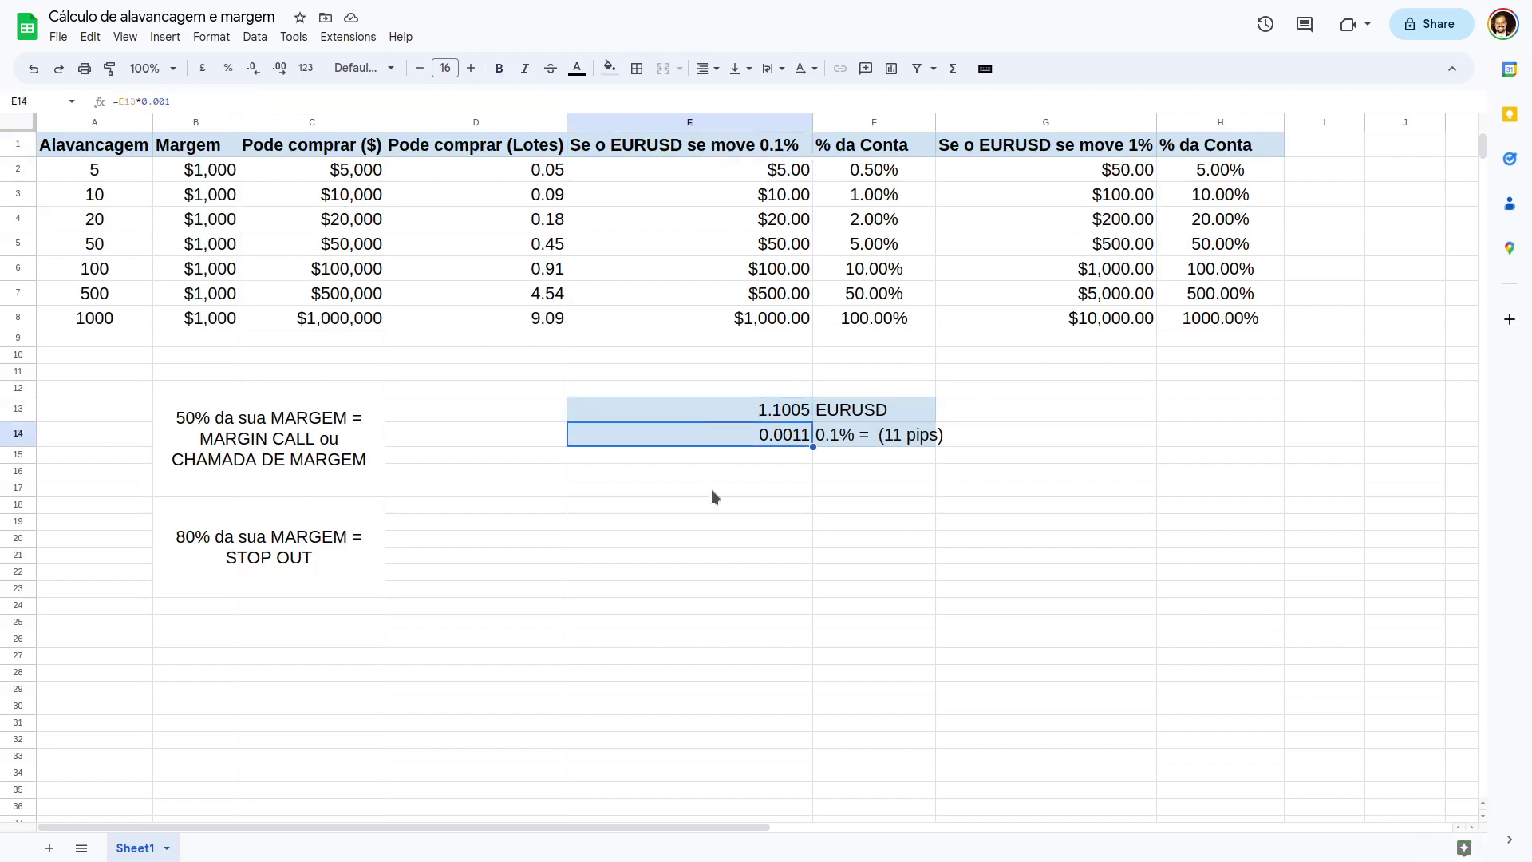
key("Tab")
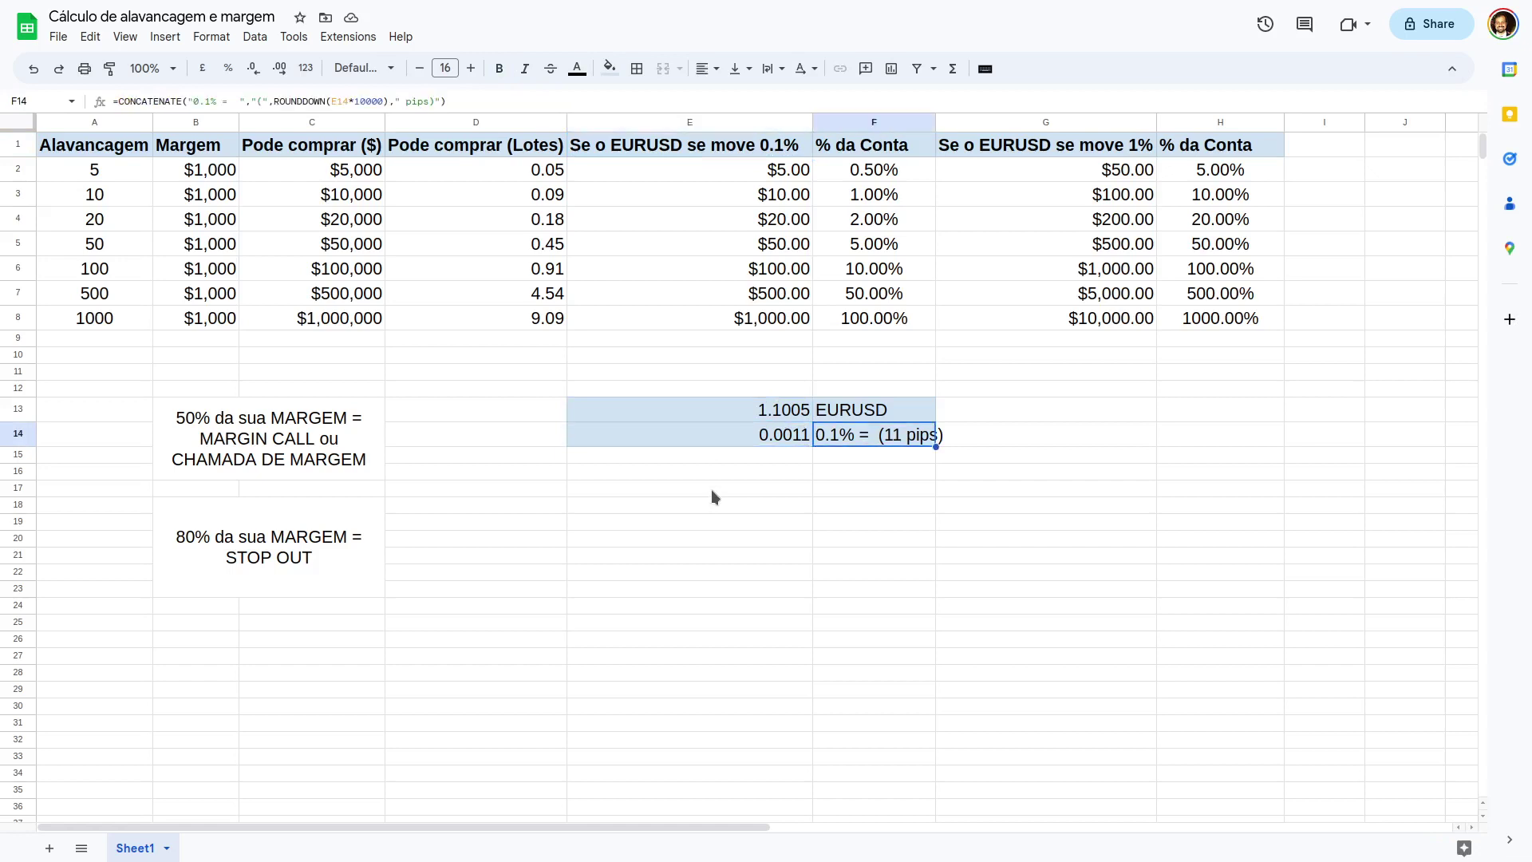
key("shift+Tab")
key("F2")
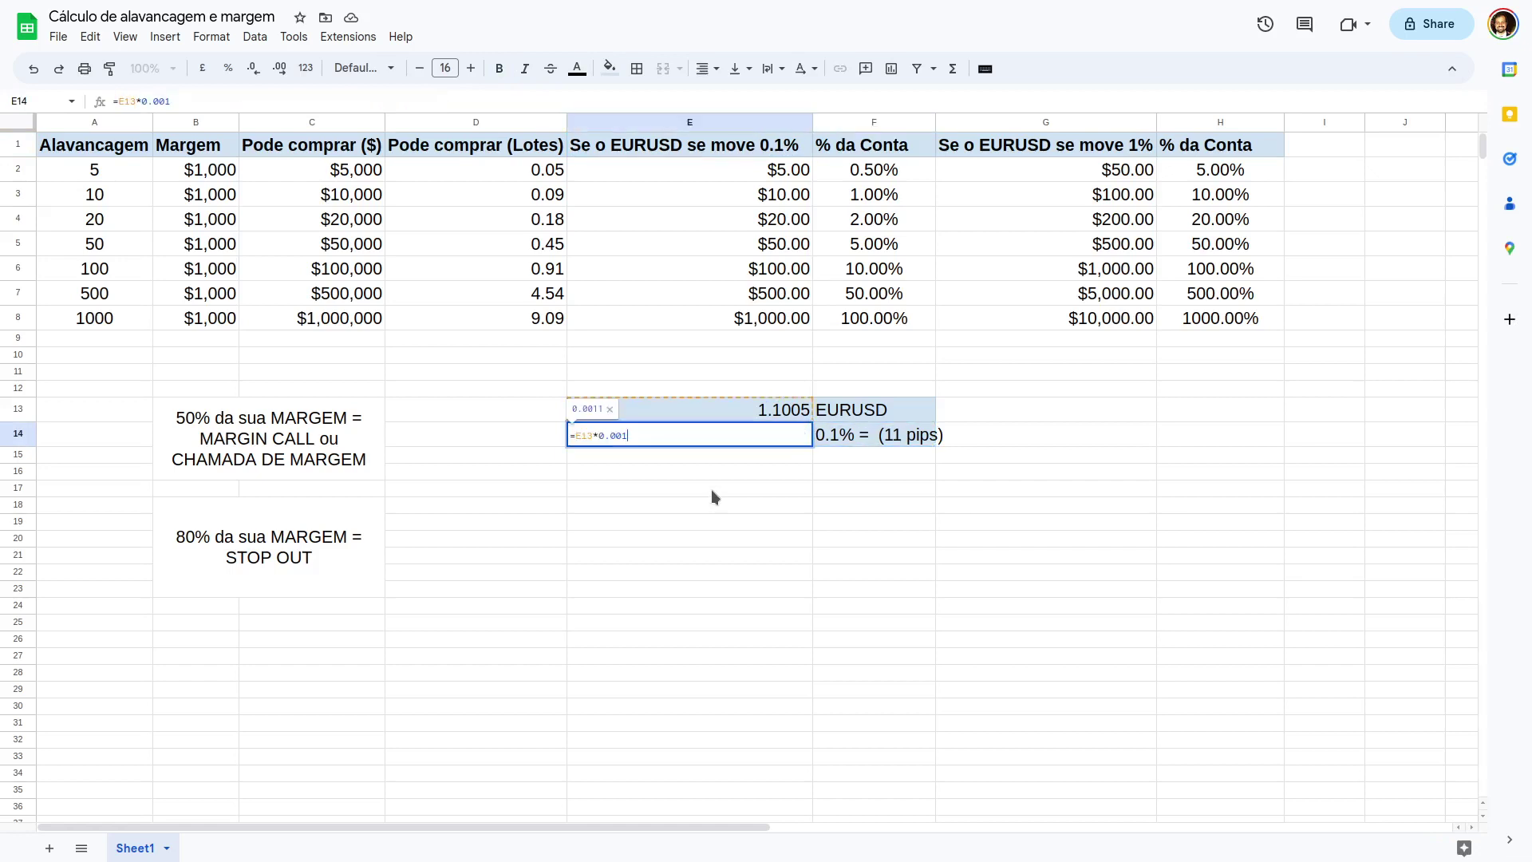
key("Escape")
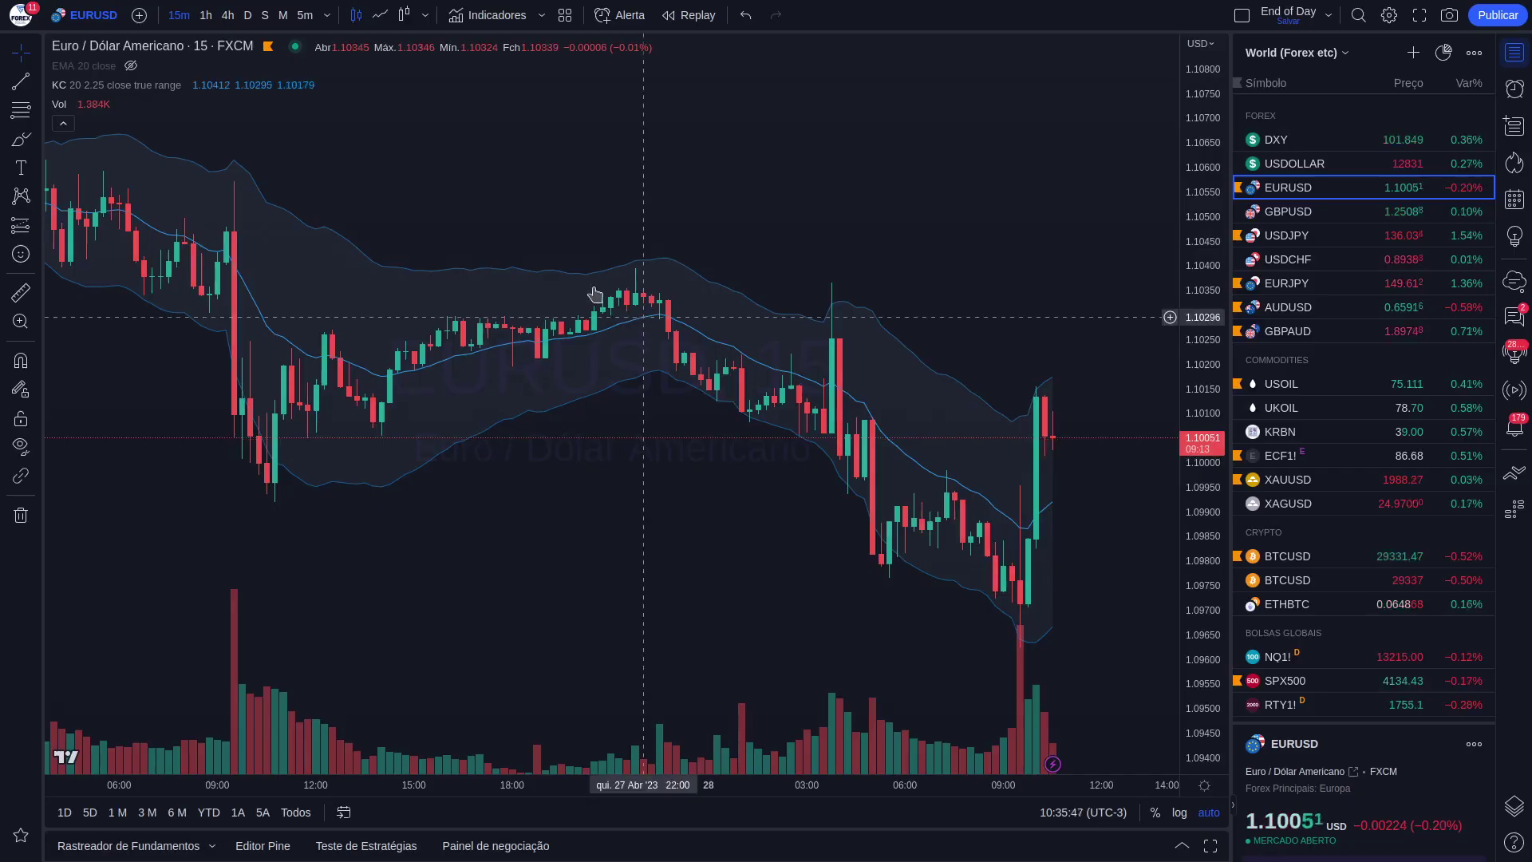
Step: Switch to the TradingView chart, show EURUSD on the daily timeframe and calculate 27-4 in the calculator
left_click(248, 15)
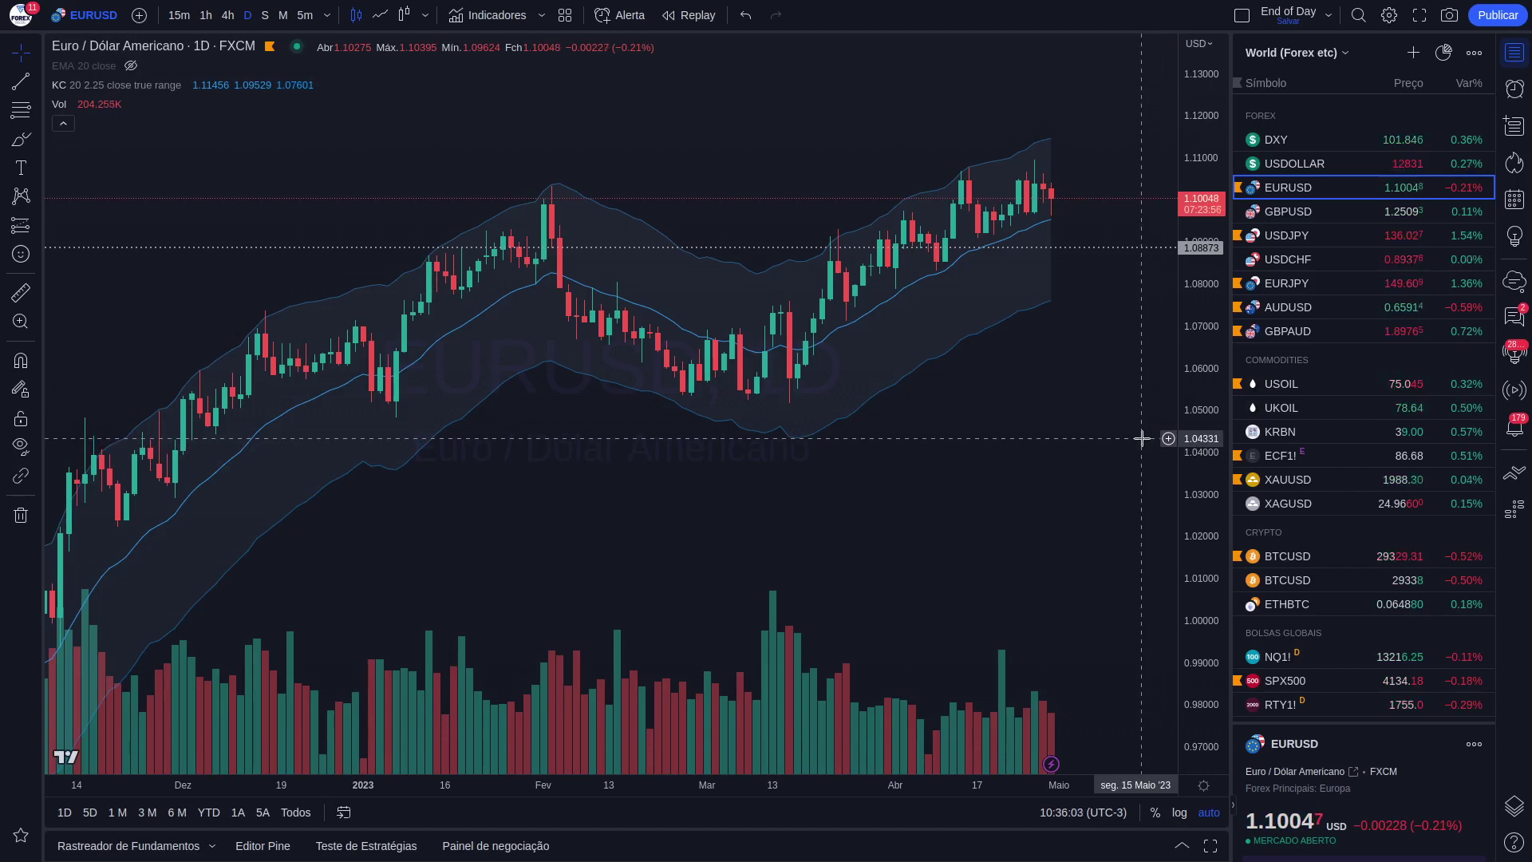
key("XF86Calculator")
type("2")
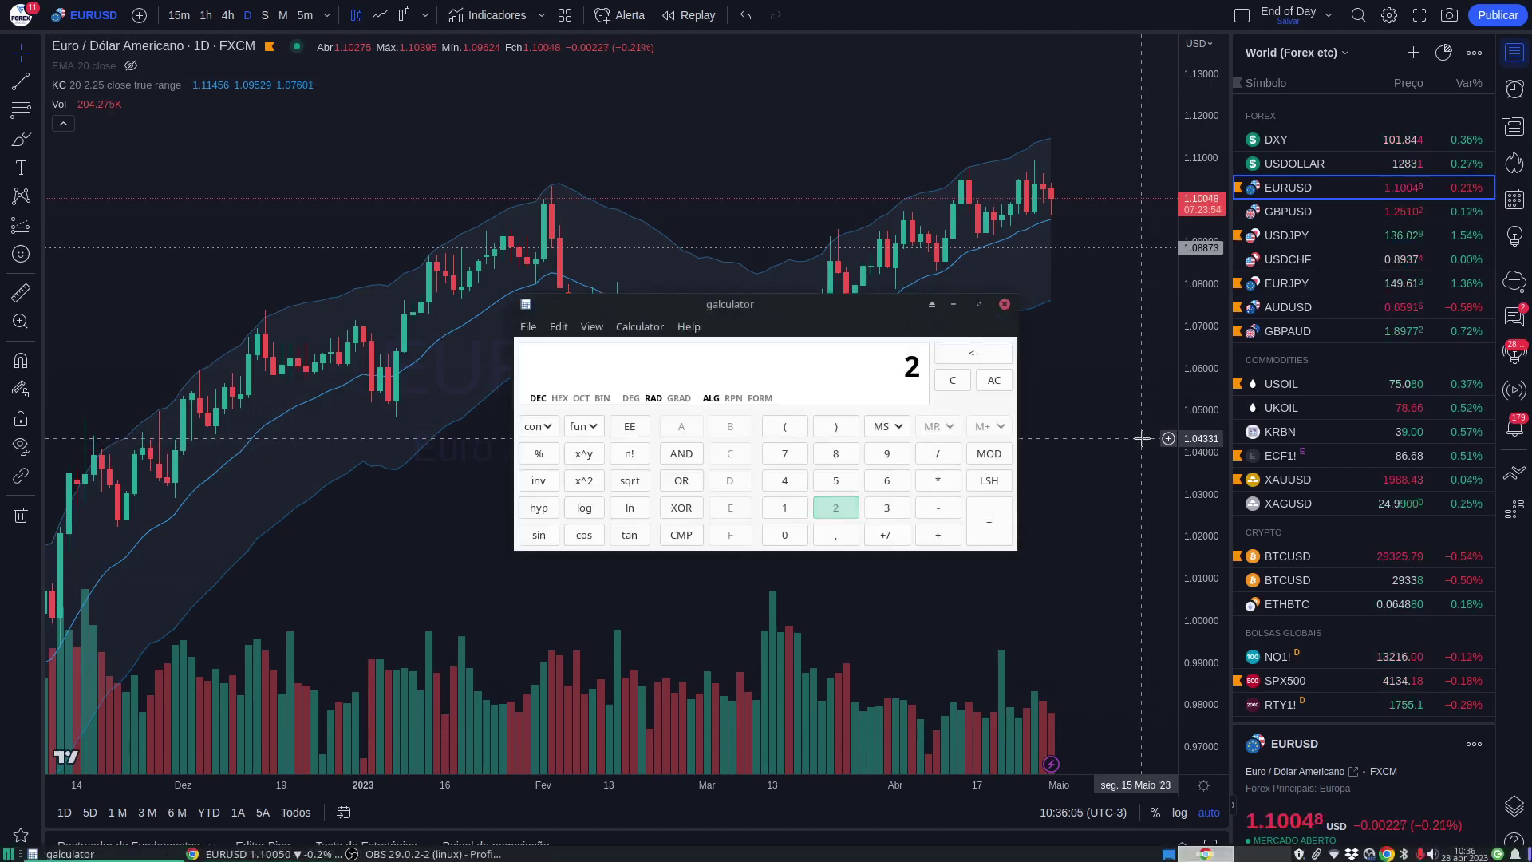
type("7-4")
key("Return")
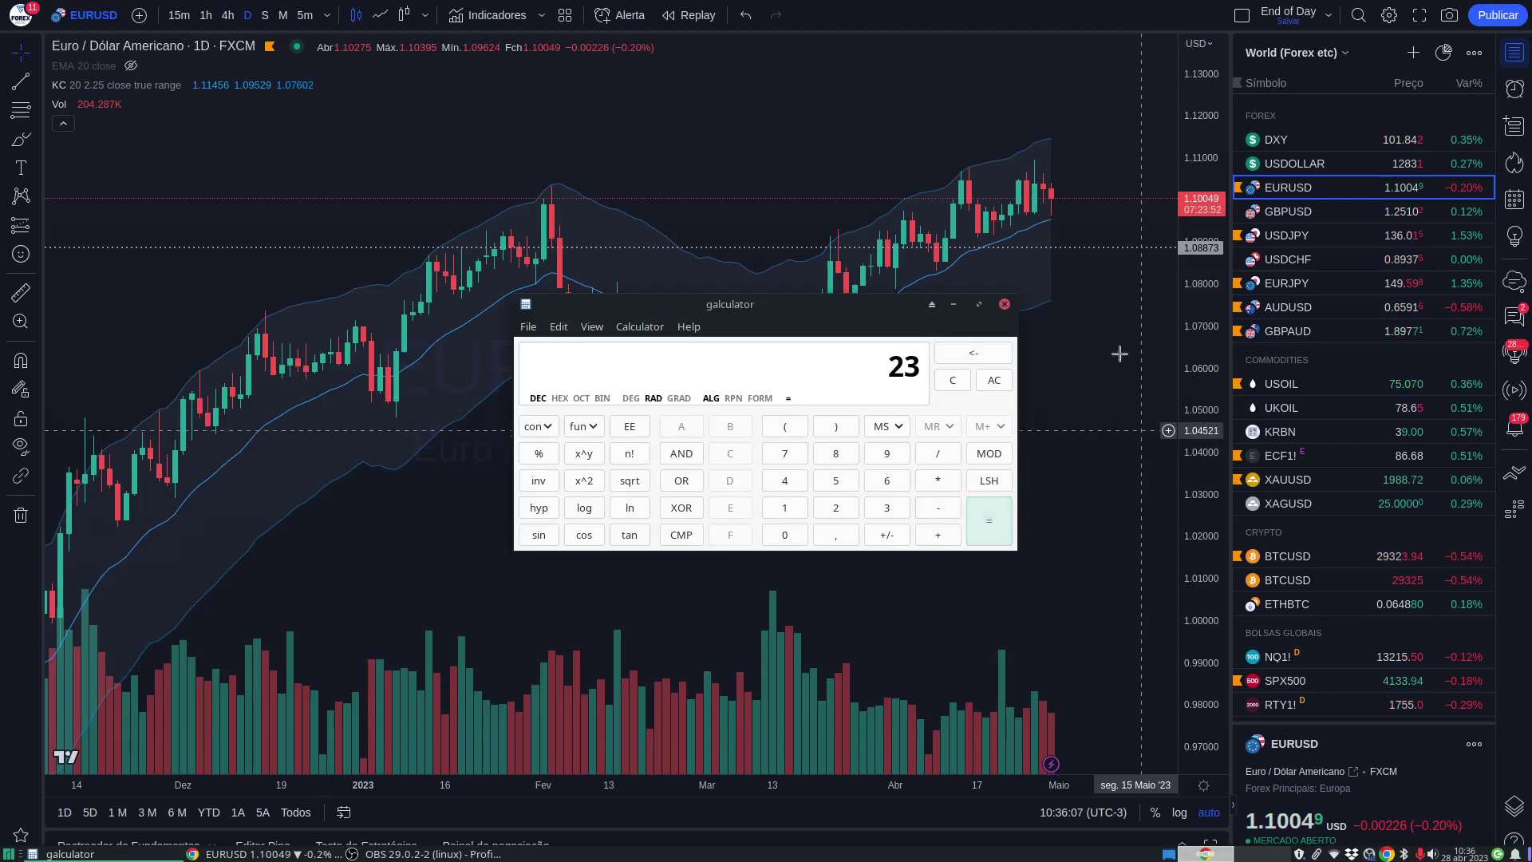
left_click(1004, 306)
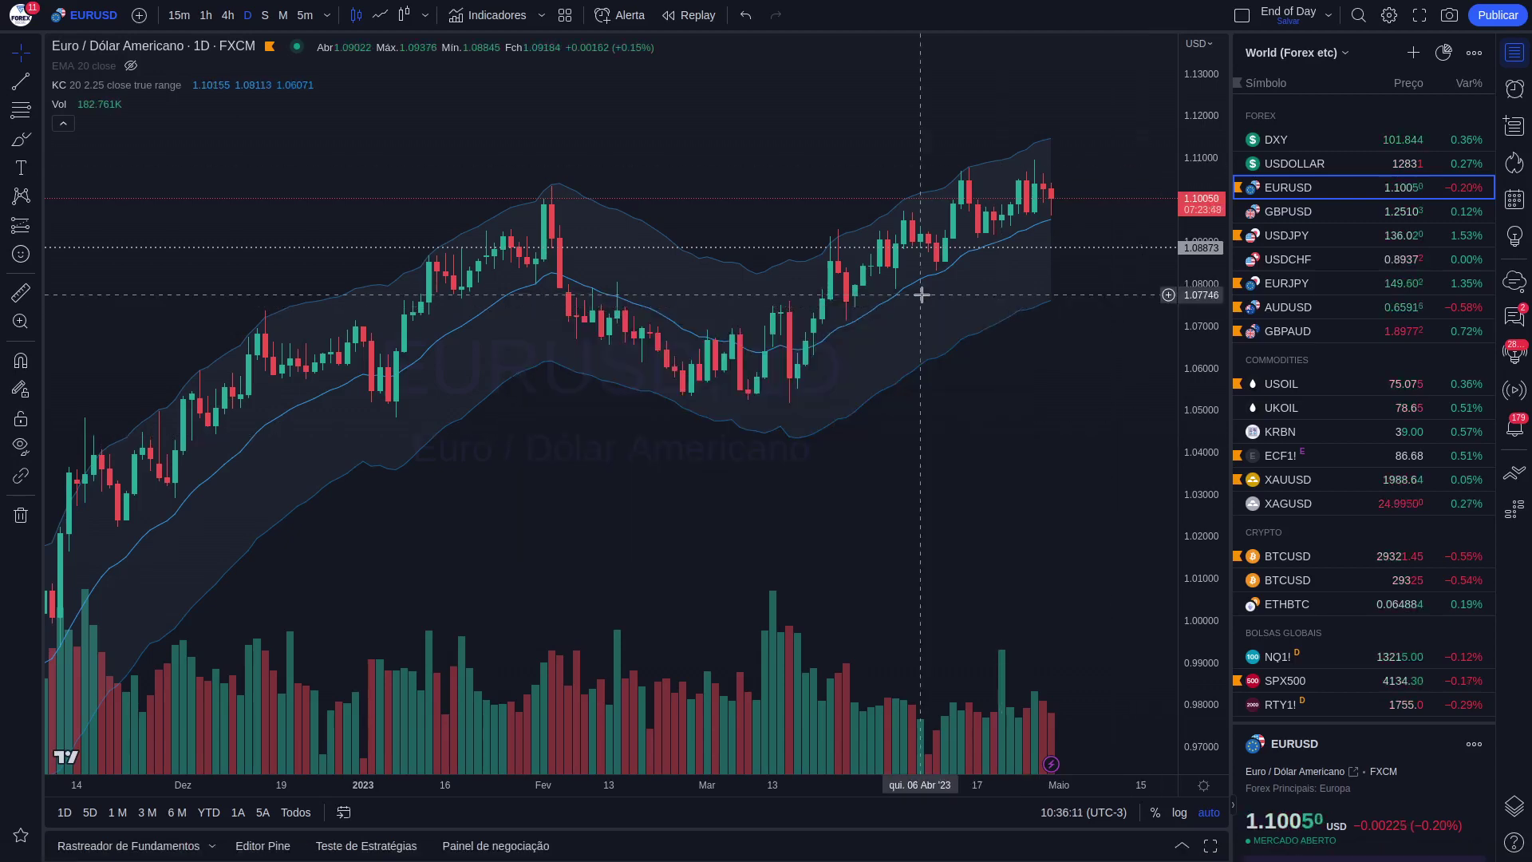
Step: Switch back to the spreadsheet and examine the full rows for leverage 10 and leverage 100
key("alt+Tab")
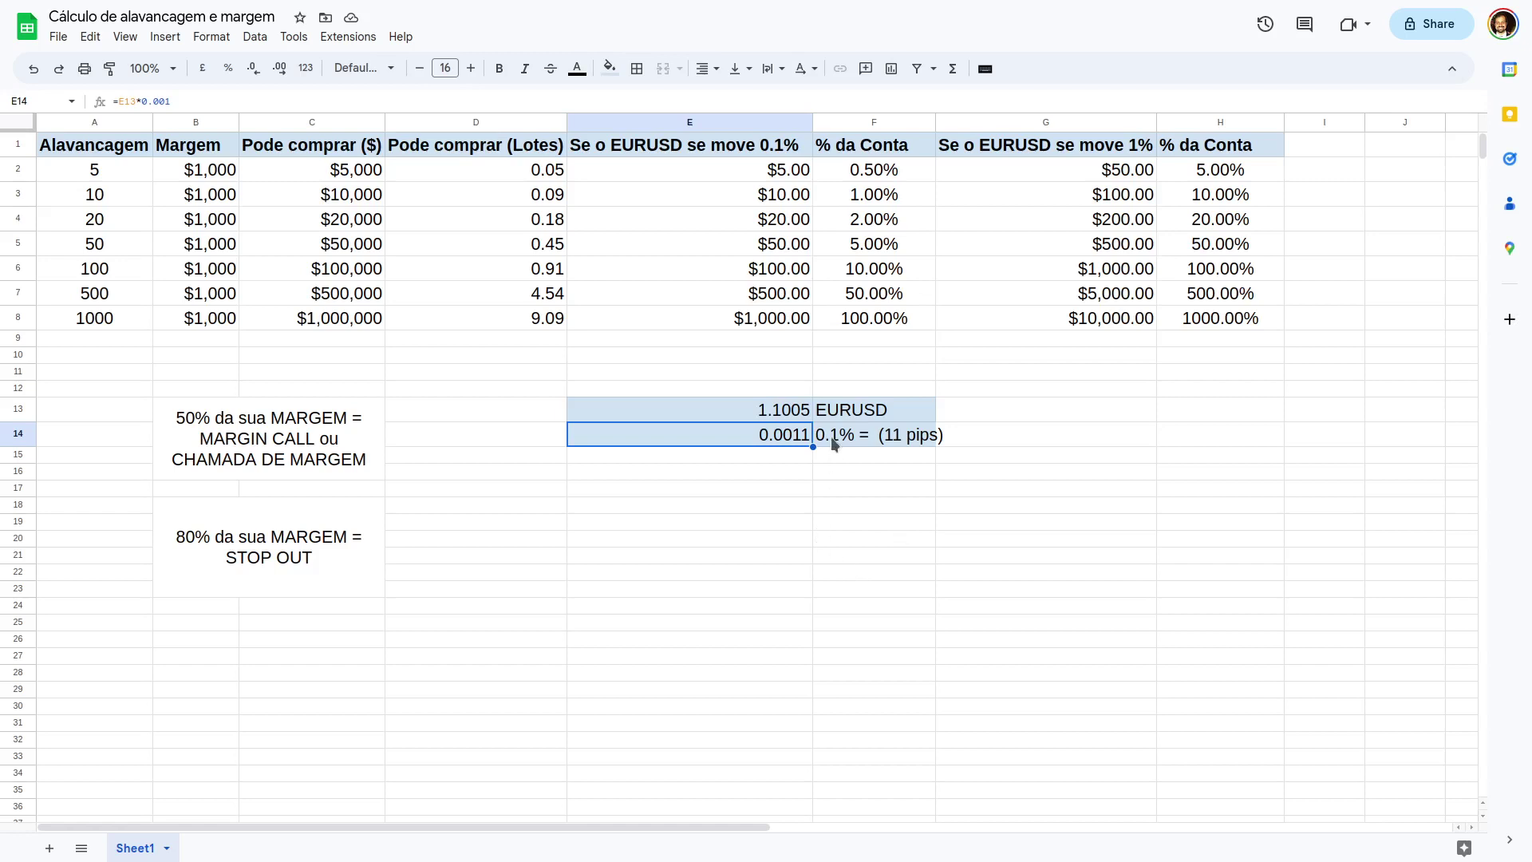
left_click(833, 472)
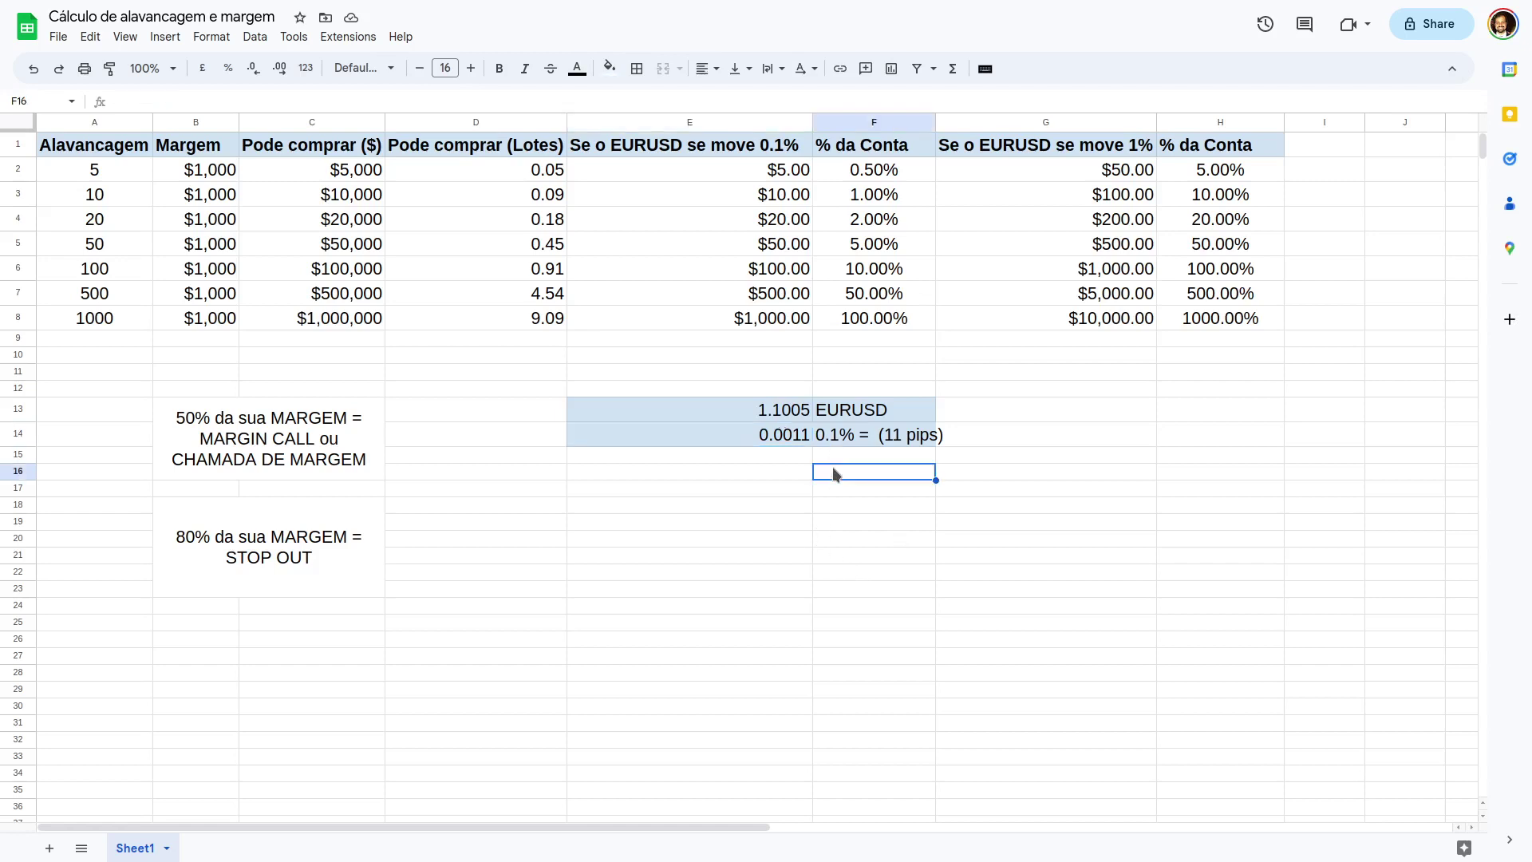
left_click(17, 195)
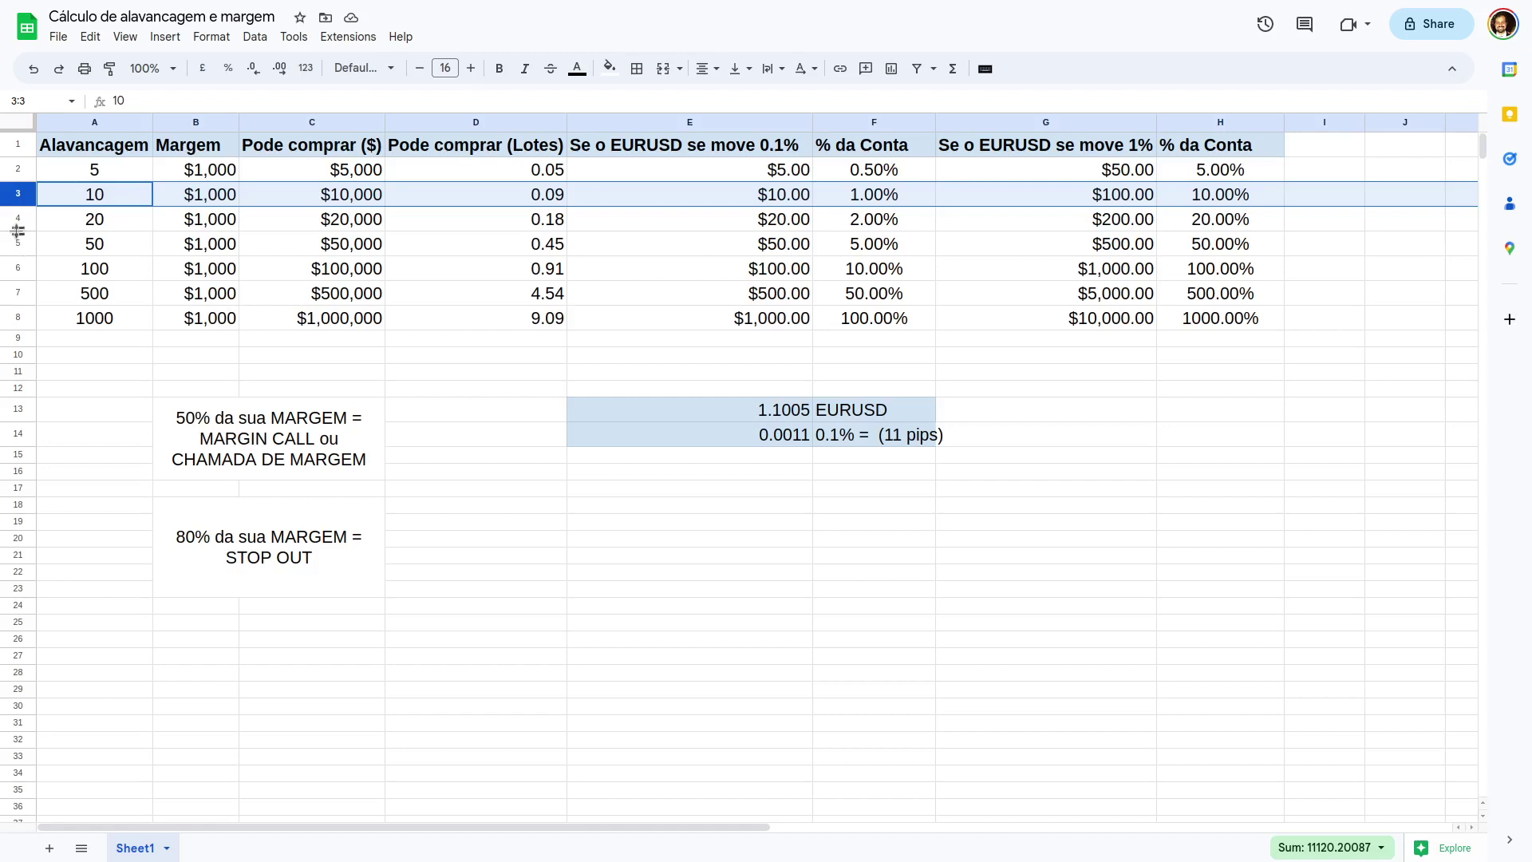
left_click(11, 267)
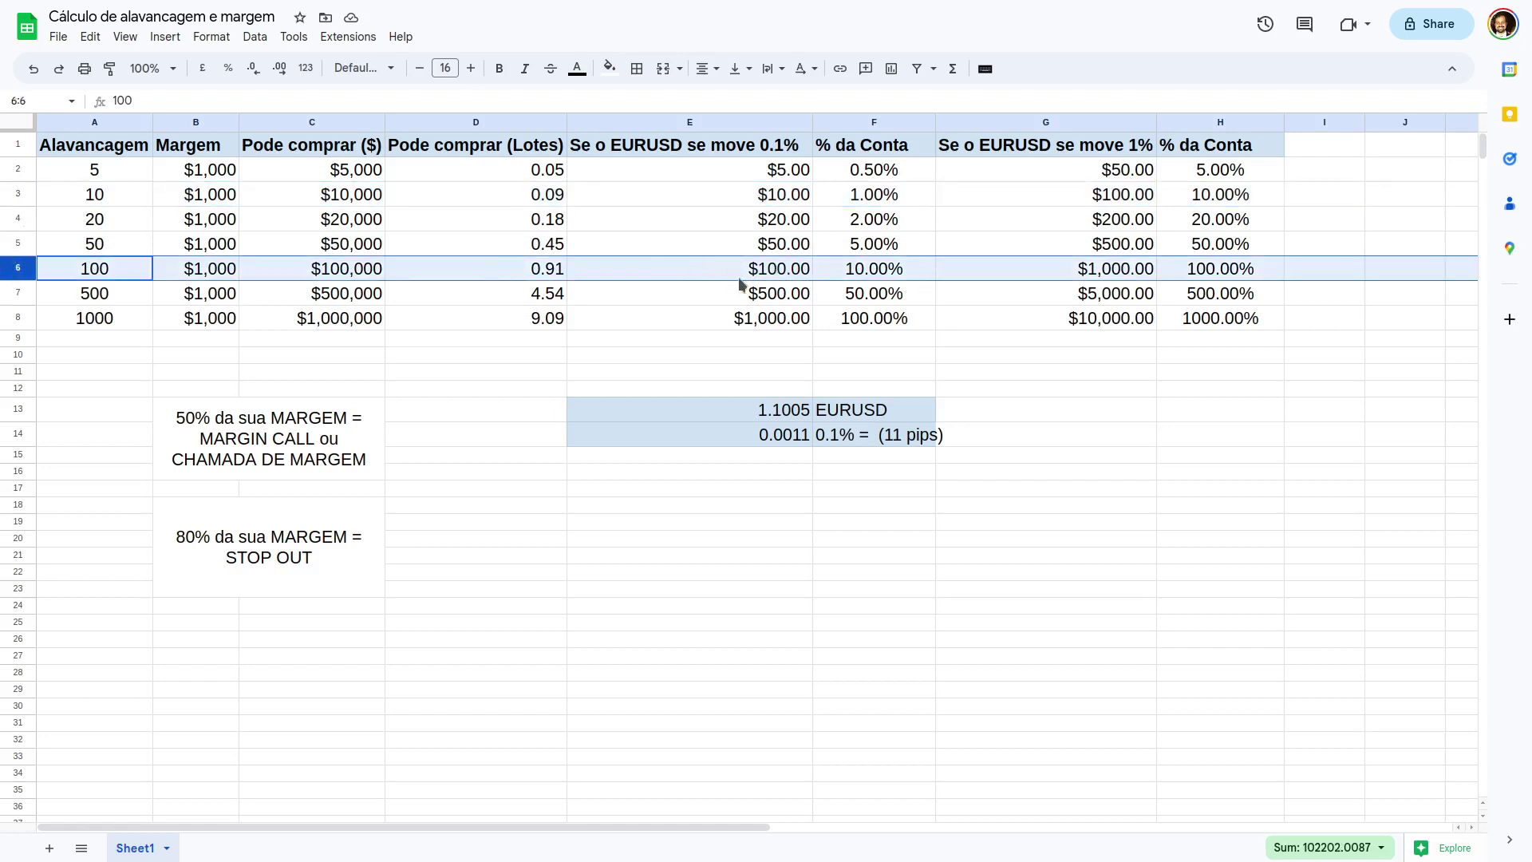
Step: Examine the account percentage for leverage 100 and the purchasable amount, lots and 0.1% move result for leverage 1000
left_click(876, 271)
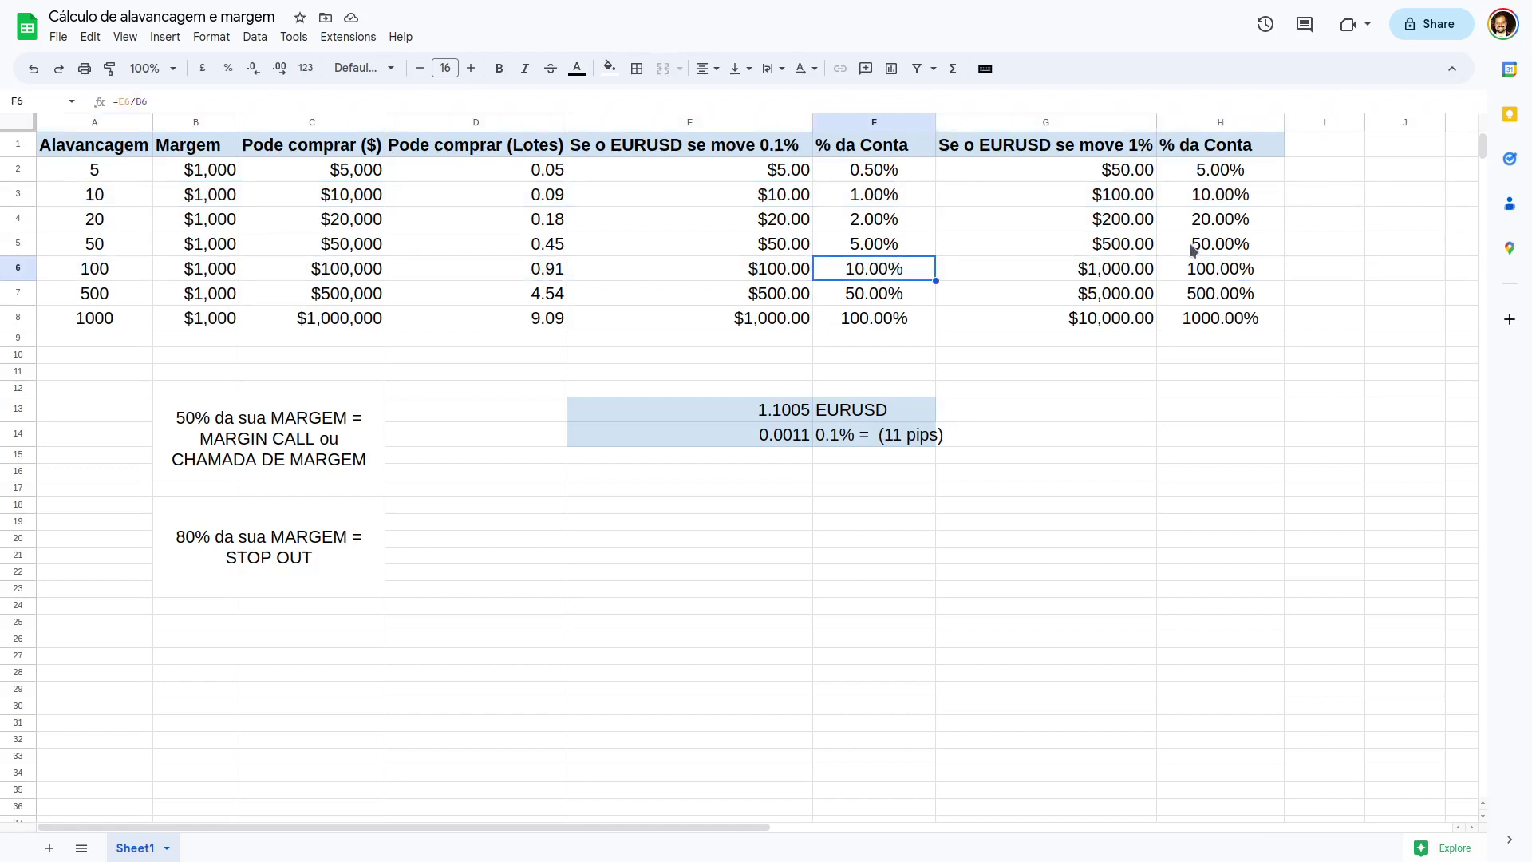
left_click(12, 323)
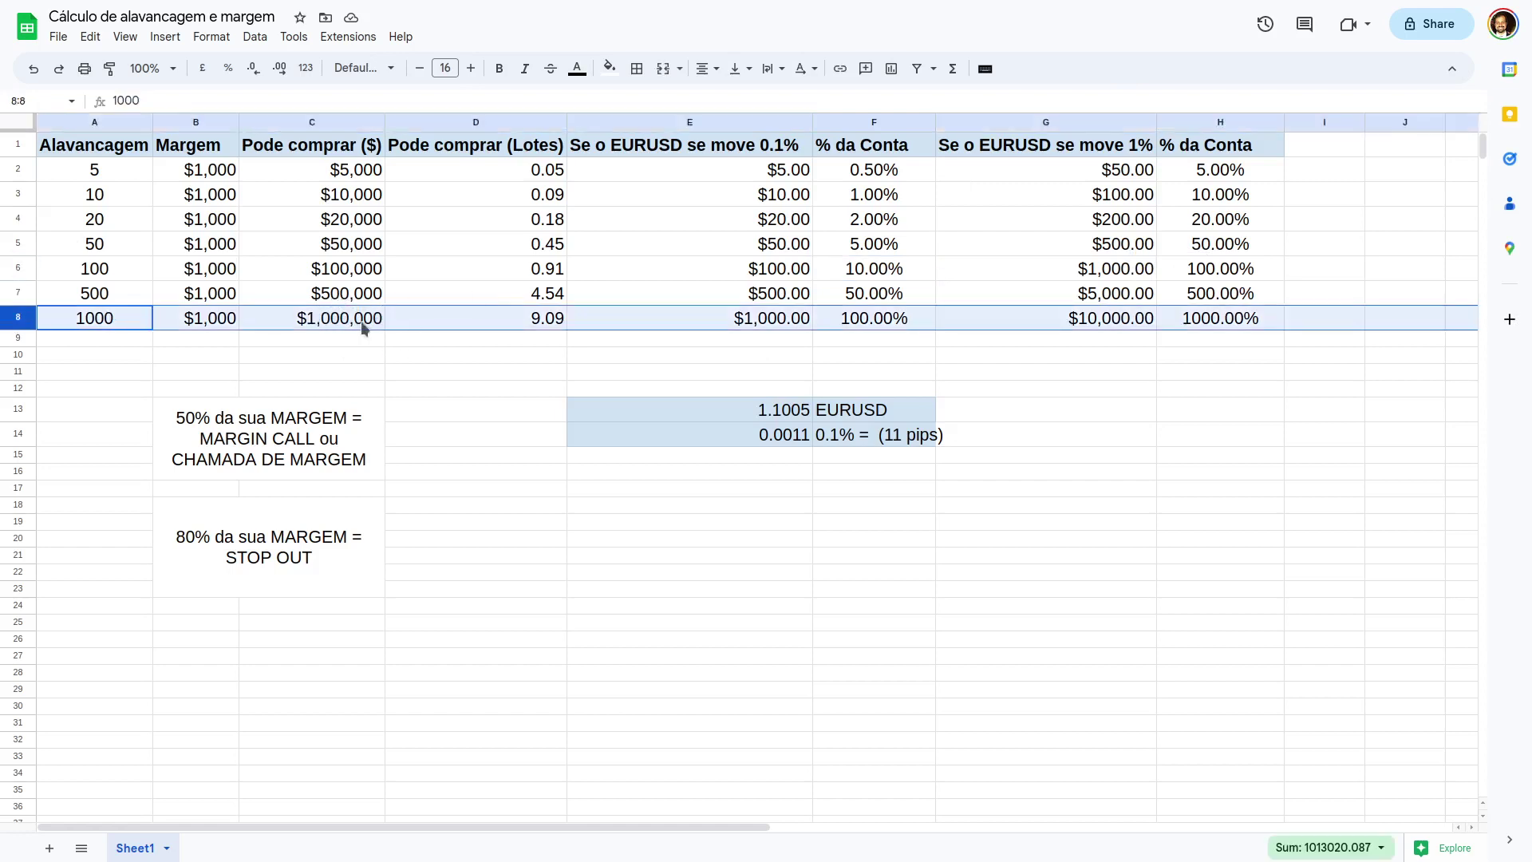
left_click(331, 321)
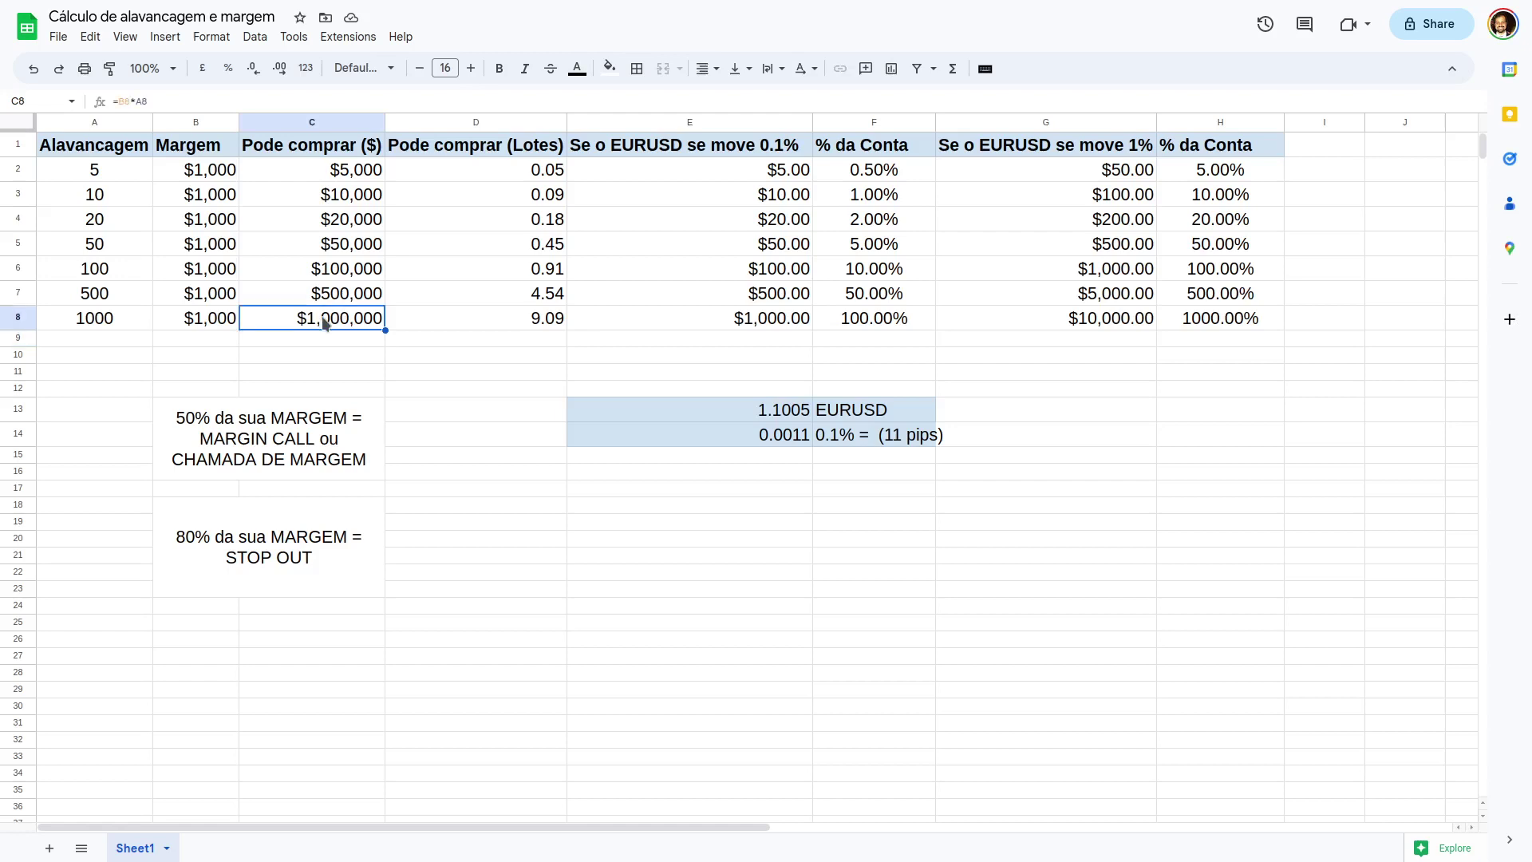
key("Right")
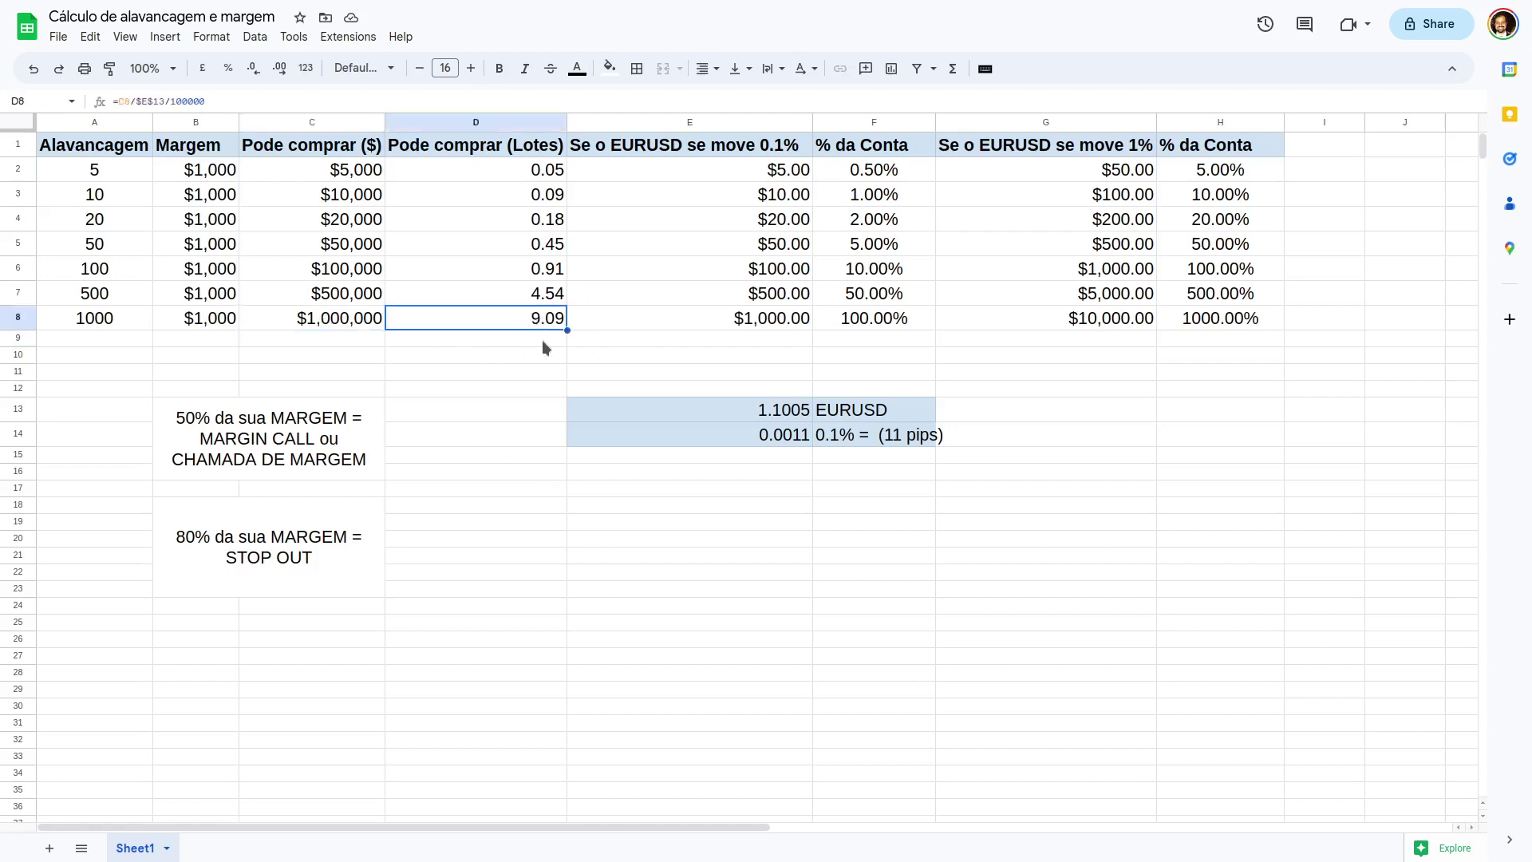
key("Right")
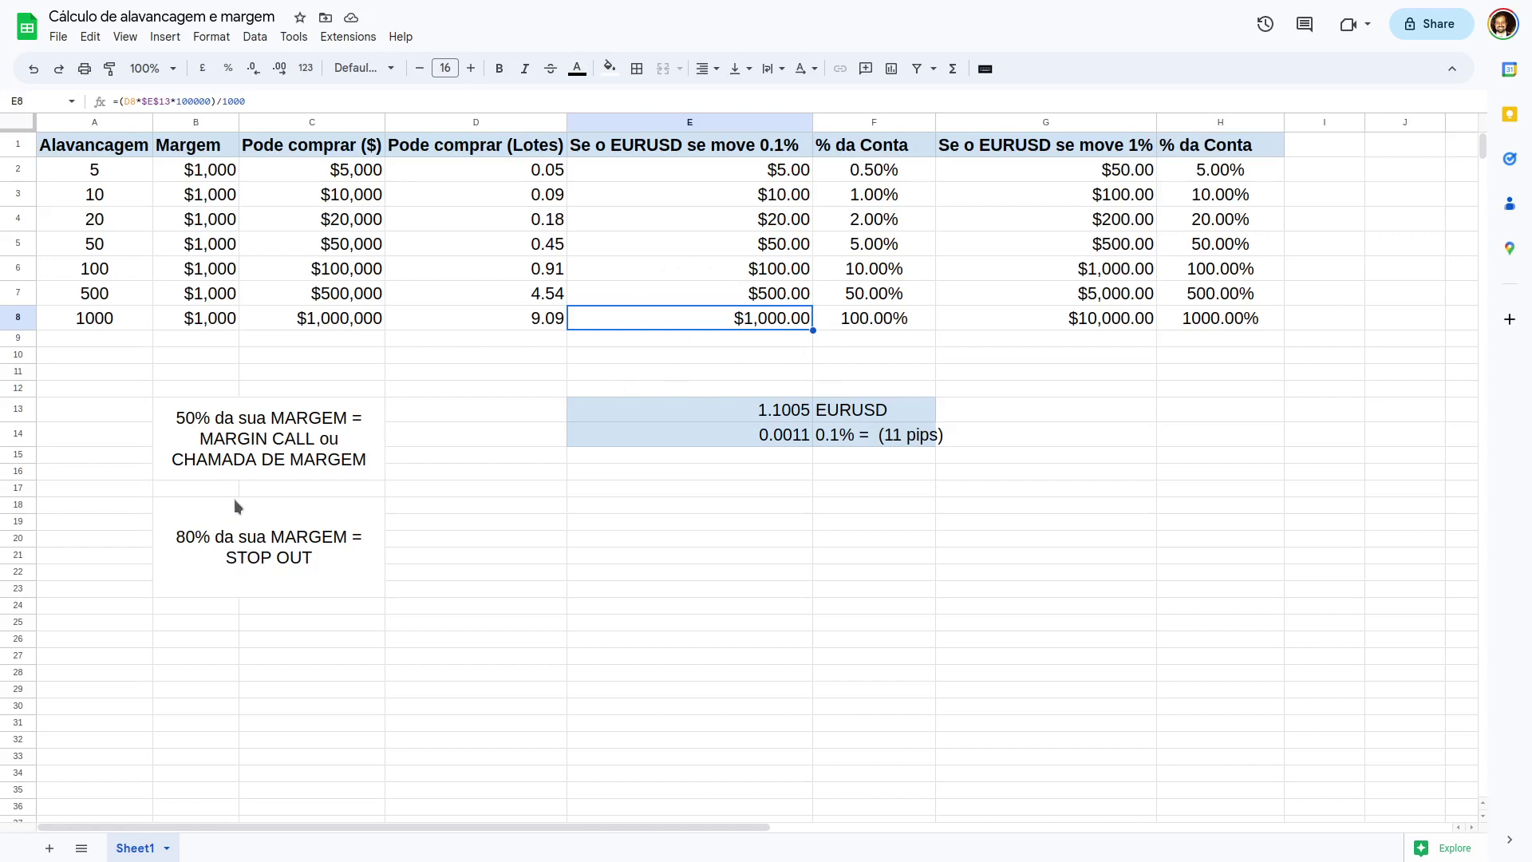
Step: Examine the margin call and stop out notes below the leverage table
left_click(254, 441)
left_click(268, 540)
left_click(241, 462)
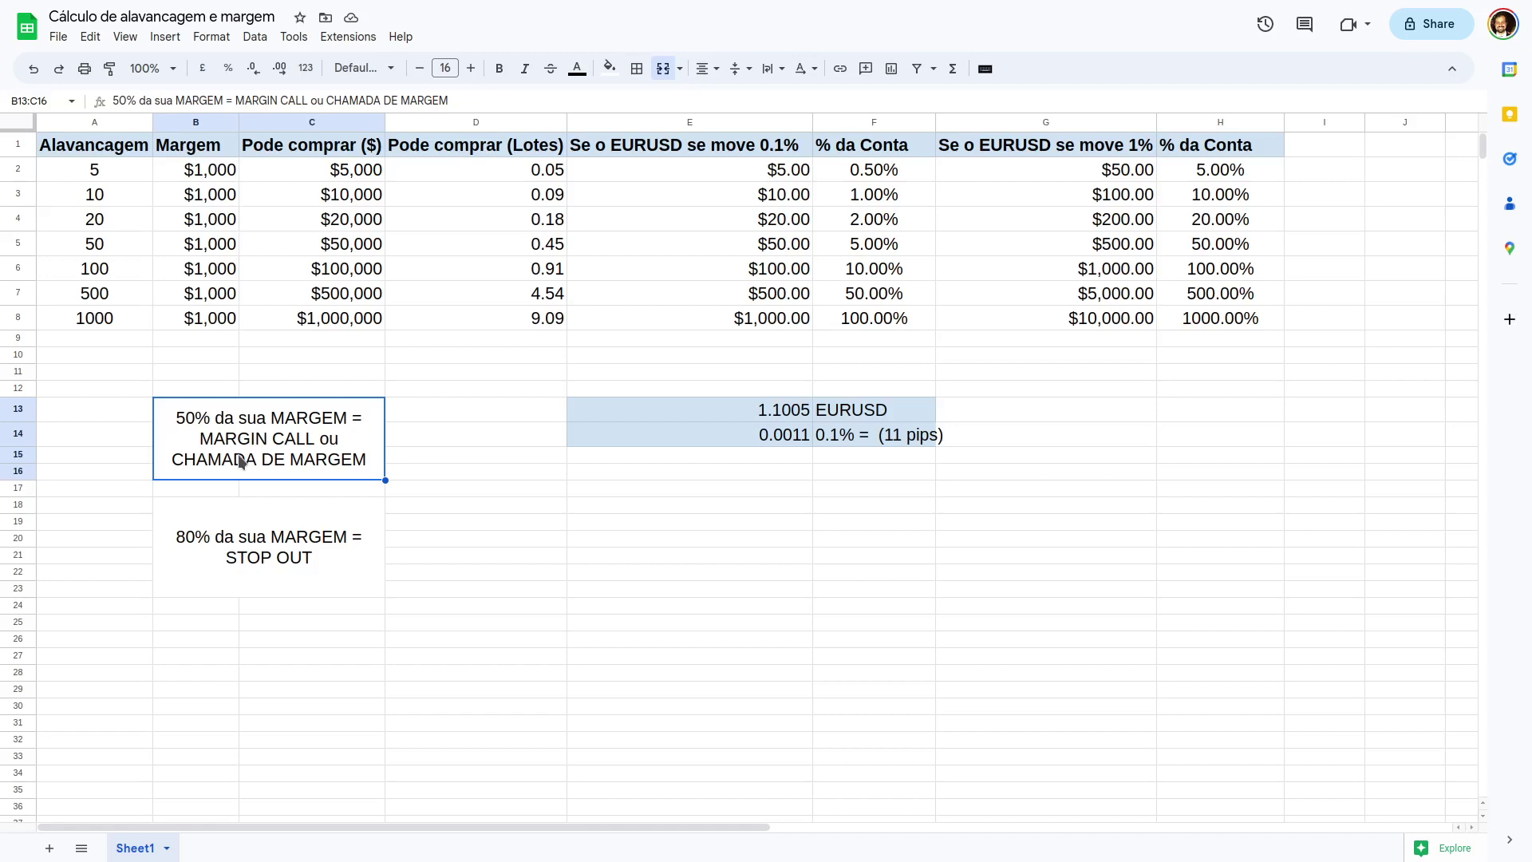
left_click(205, 541)
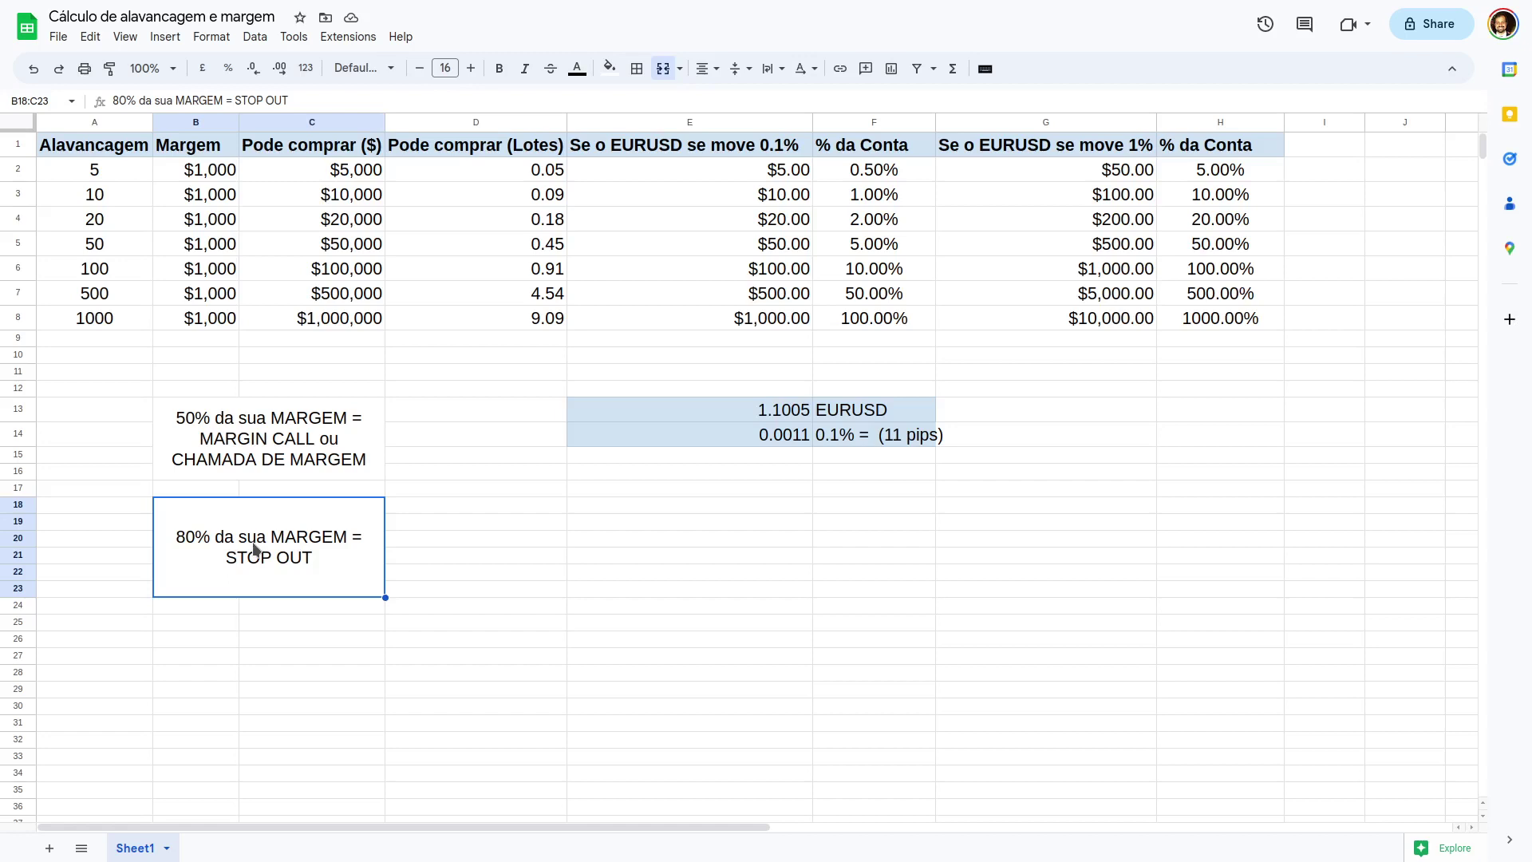
left_click(268, 431)
left_click(263, 564)
left_click(252, 452)
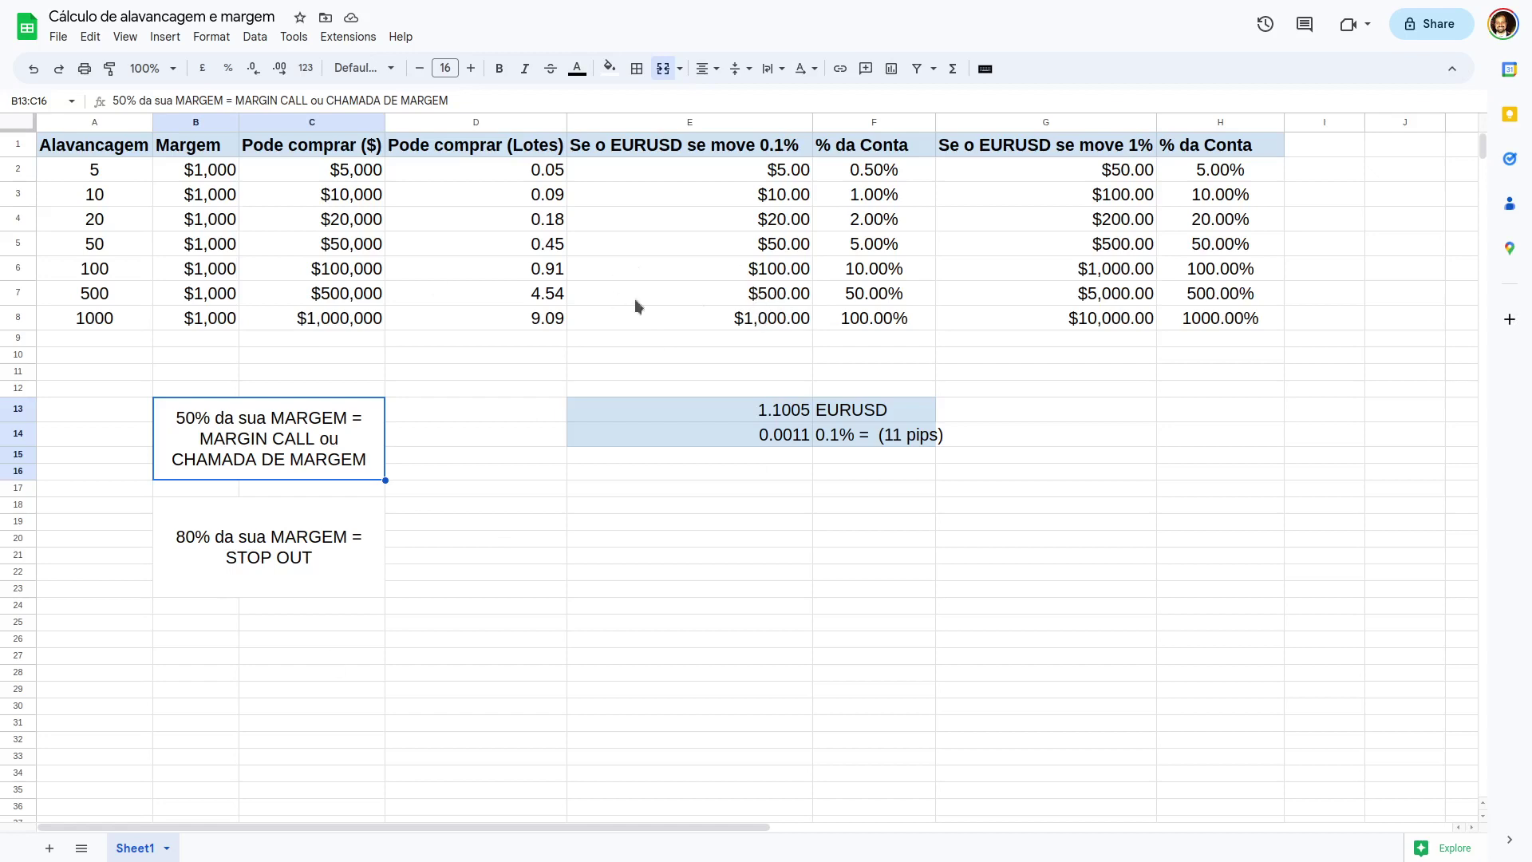
Step: Compare the 0.1% EURUSD move results for leverage 500 and leverage 1000 in column E
left_click(742, 322)
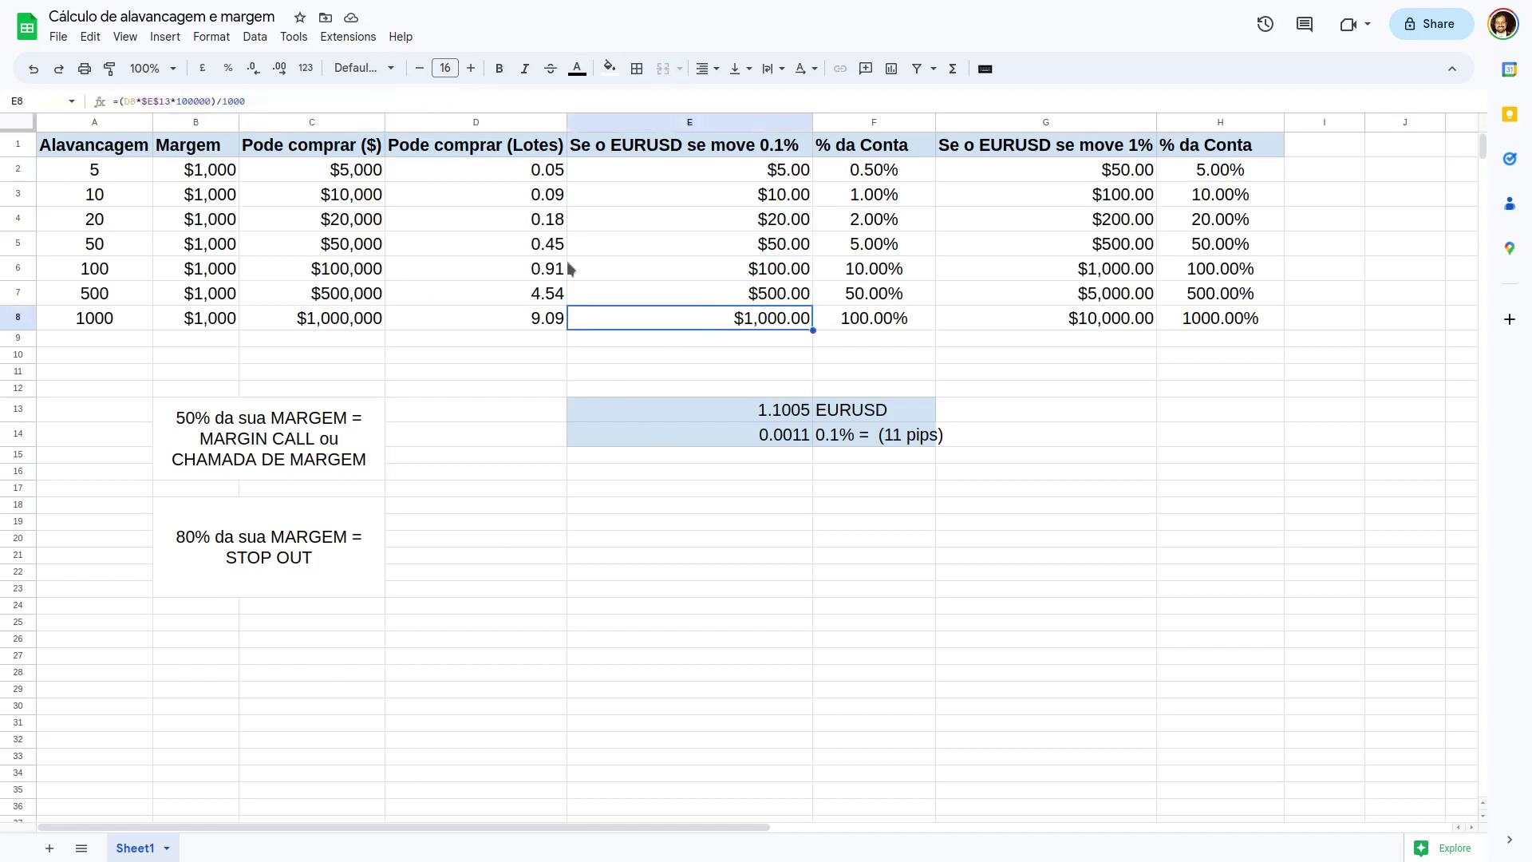
left_click(754, 293)
left_click(741, 318)
left_click(608, 300)
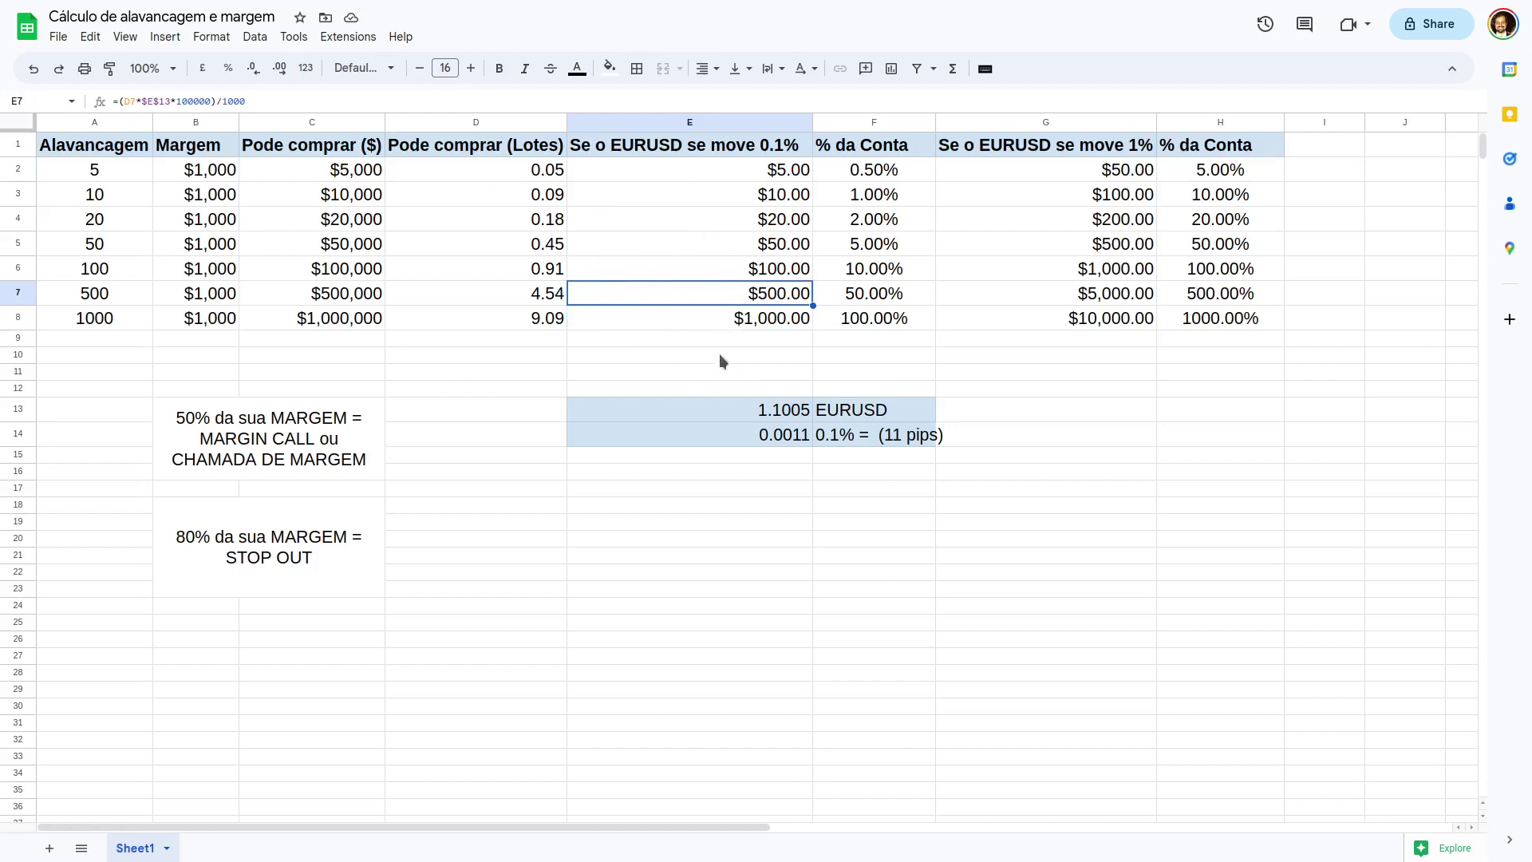
left_click(734, 324)
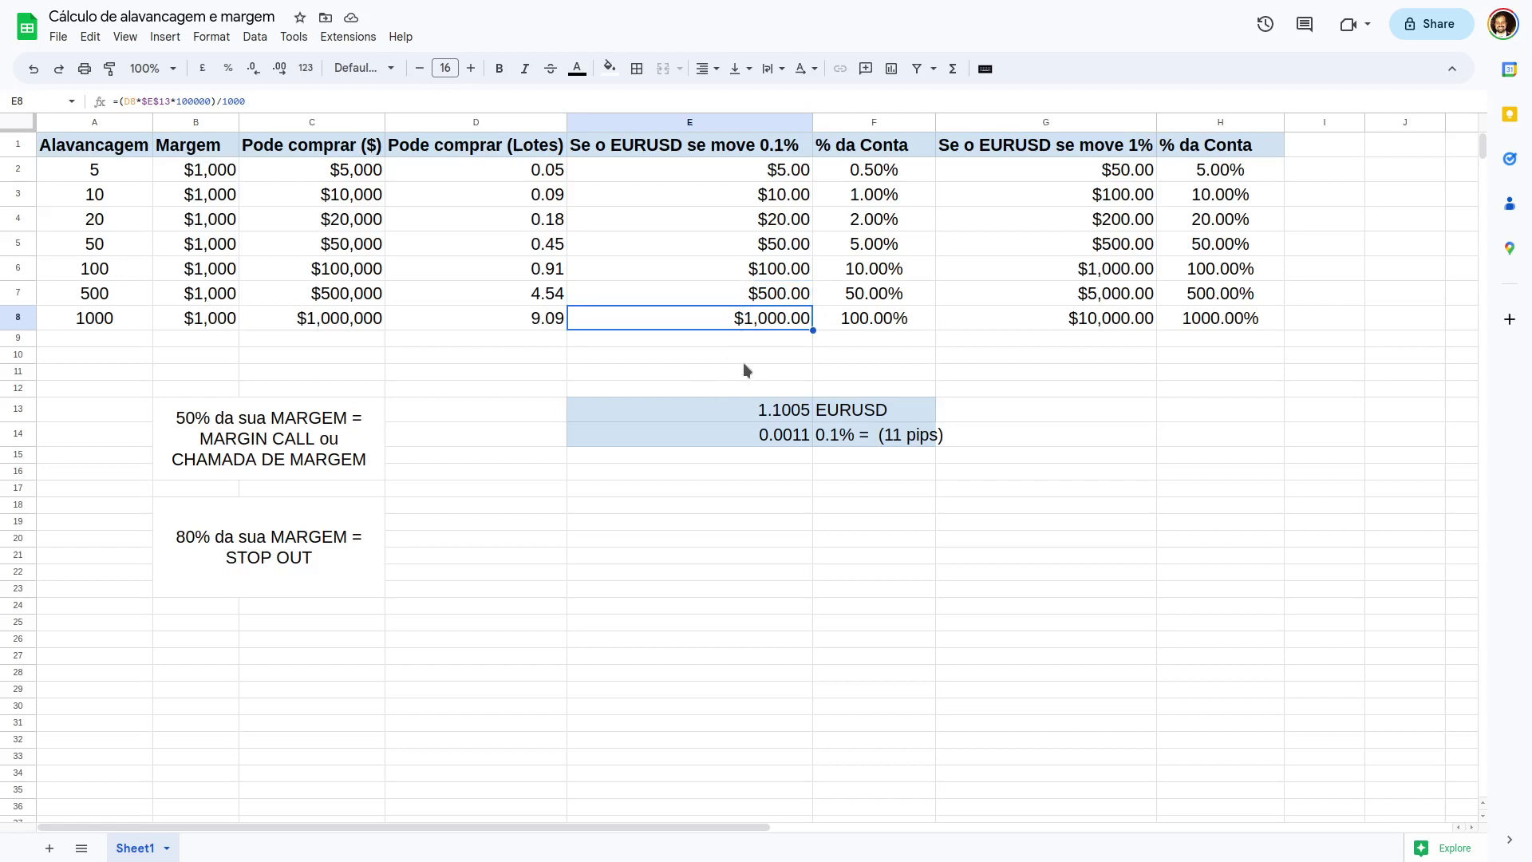
Step: Fill the leverage 500 and 1000 cells, A7:A8, with red
left_click(62, 299)
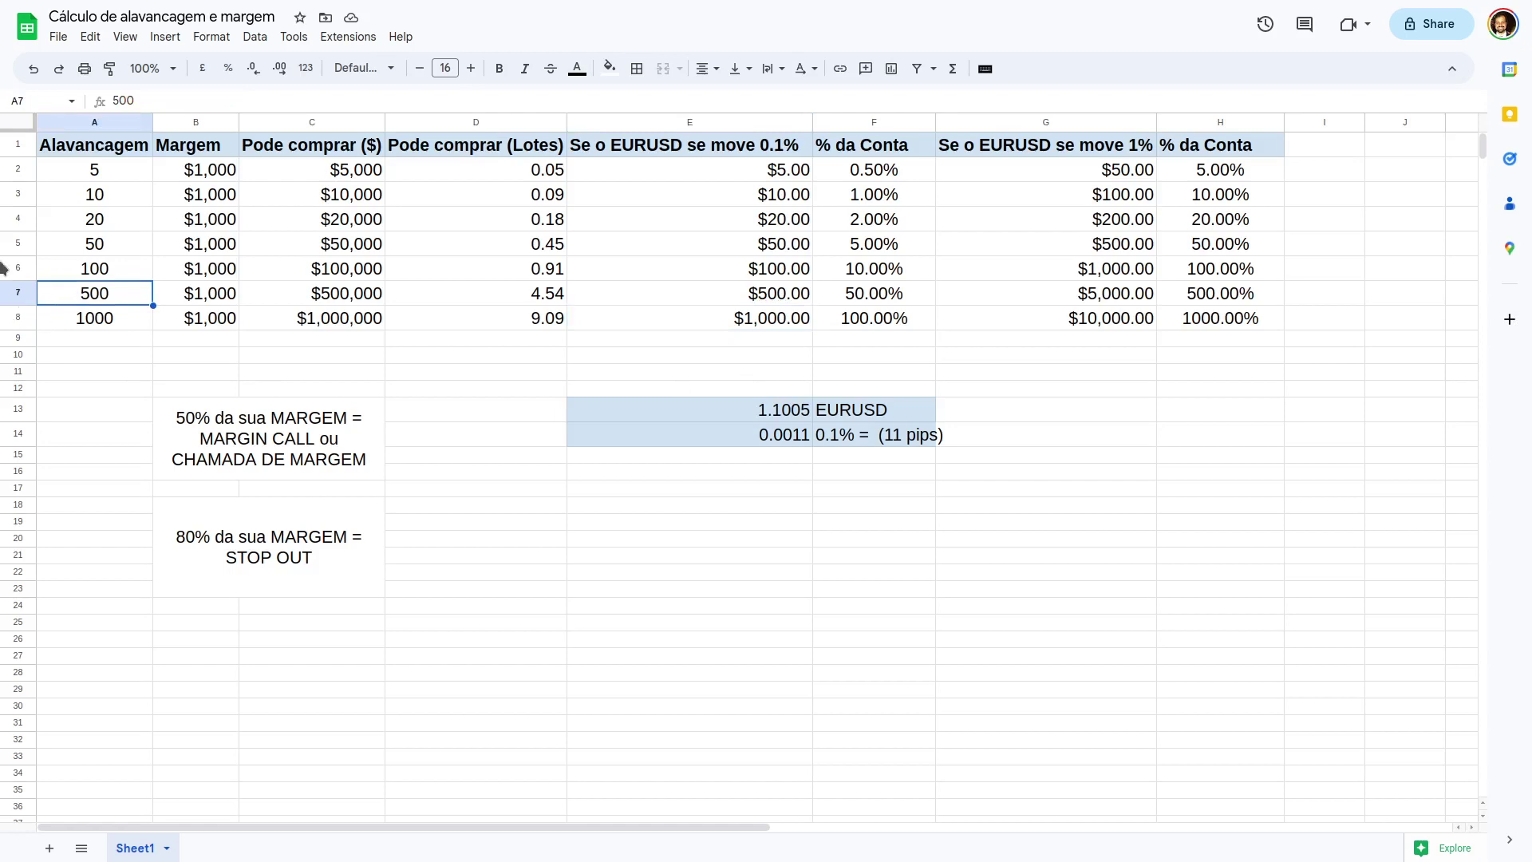
key("shift+Down")
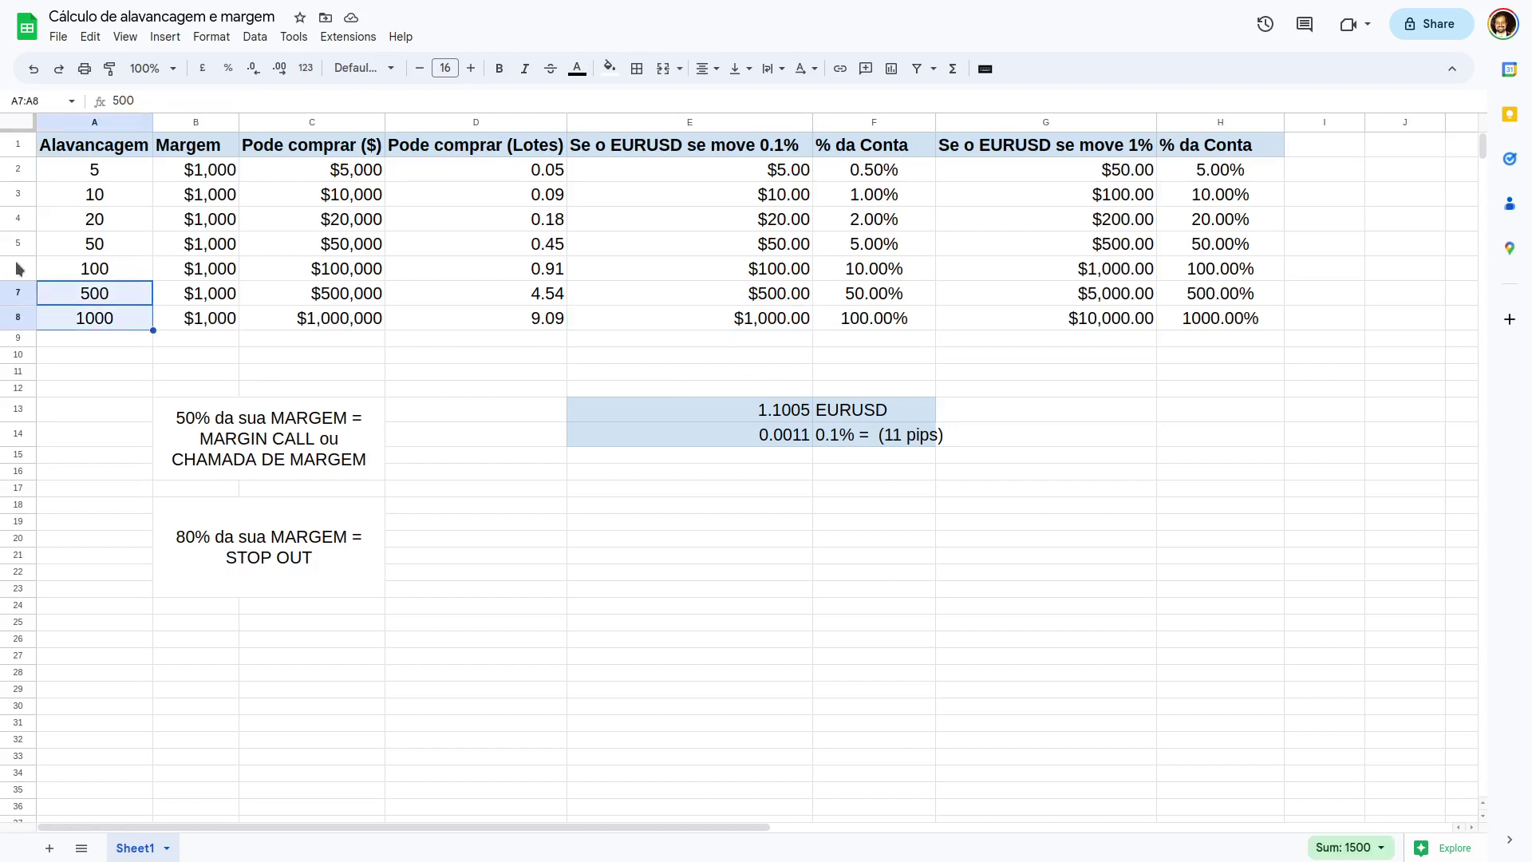
left_click(609, 69)
left_click(630, 178)
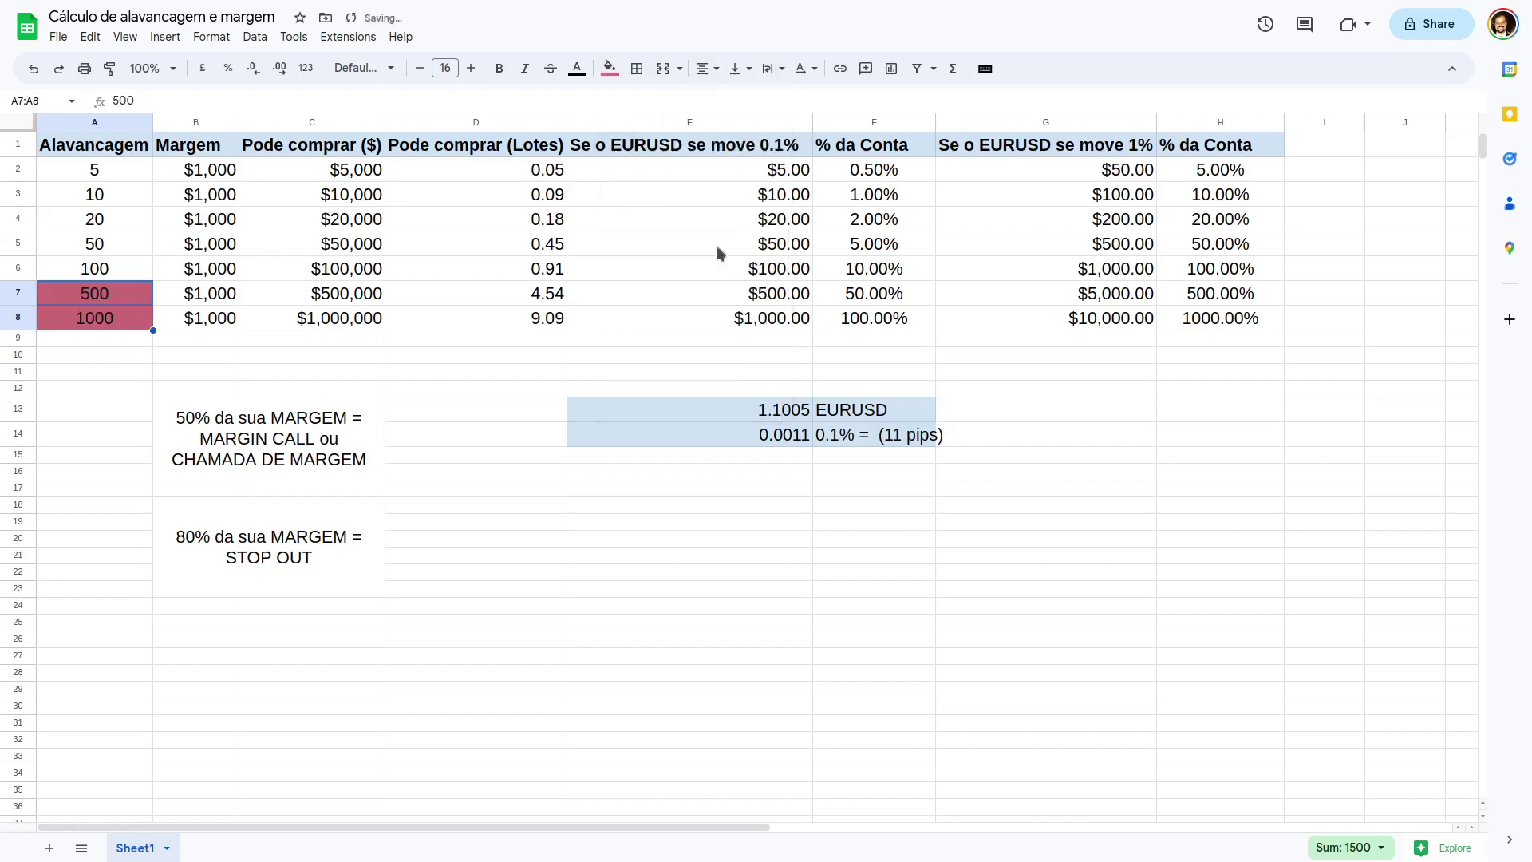
key("Down")
key("Down")
key("Down")
key("Down")
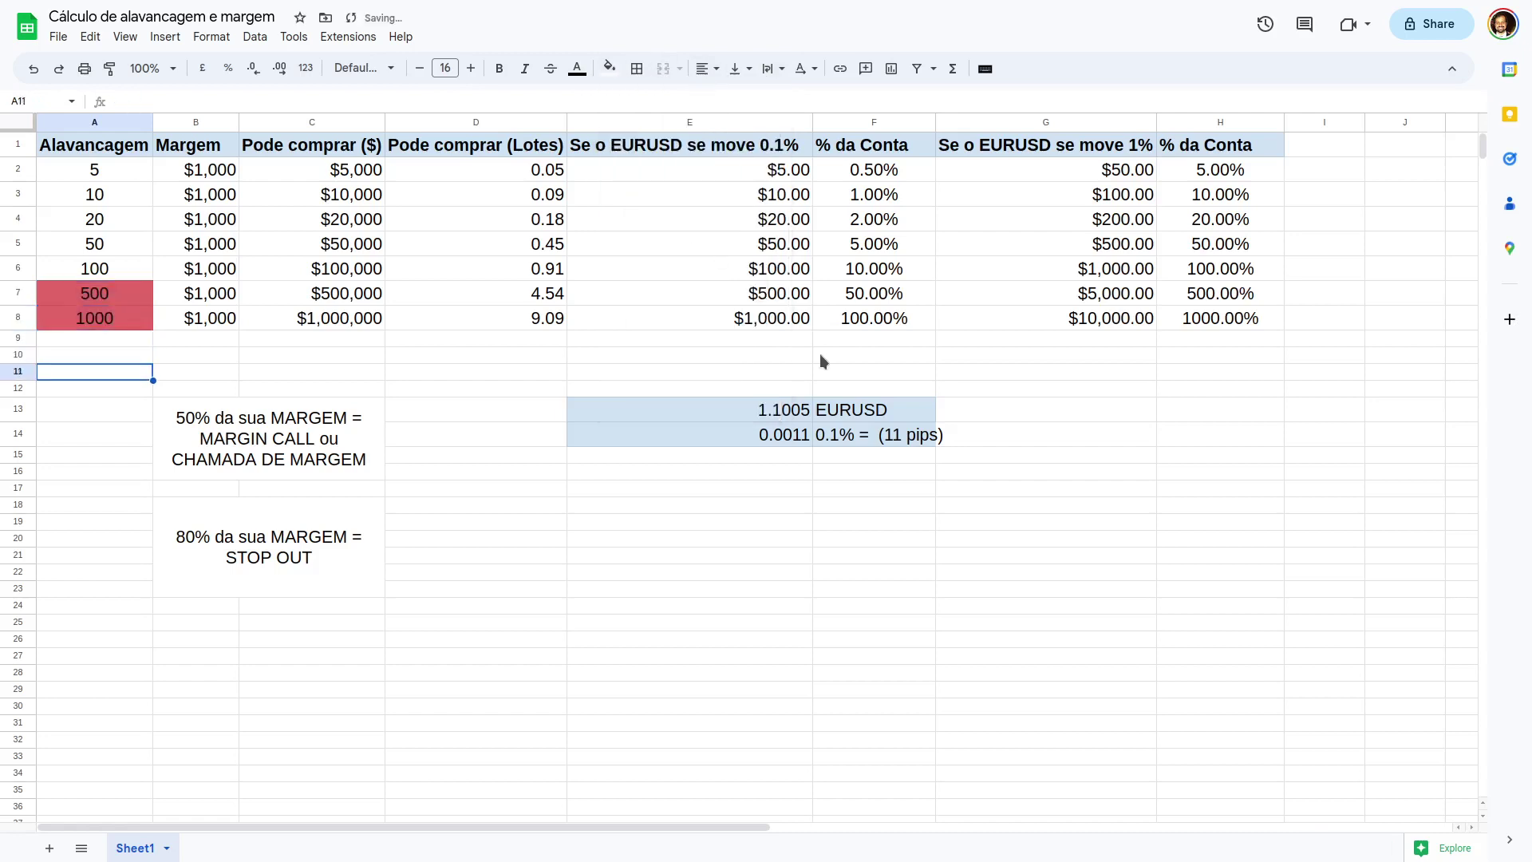
Step: Fill the leverage 100 cell, A6, with orange
key("Up")
key("Up")
key("Up")
key("Up")
key("Up")
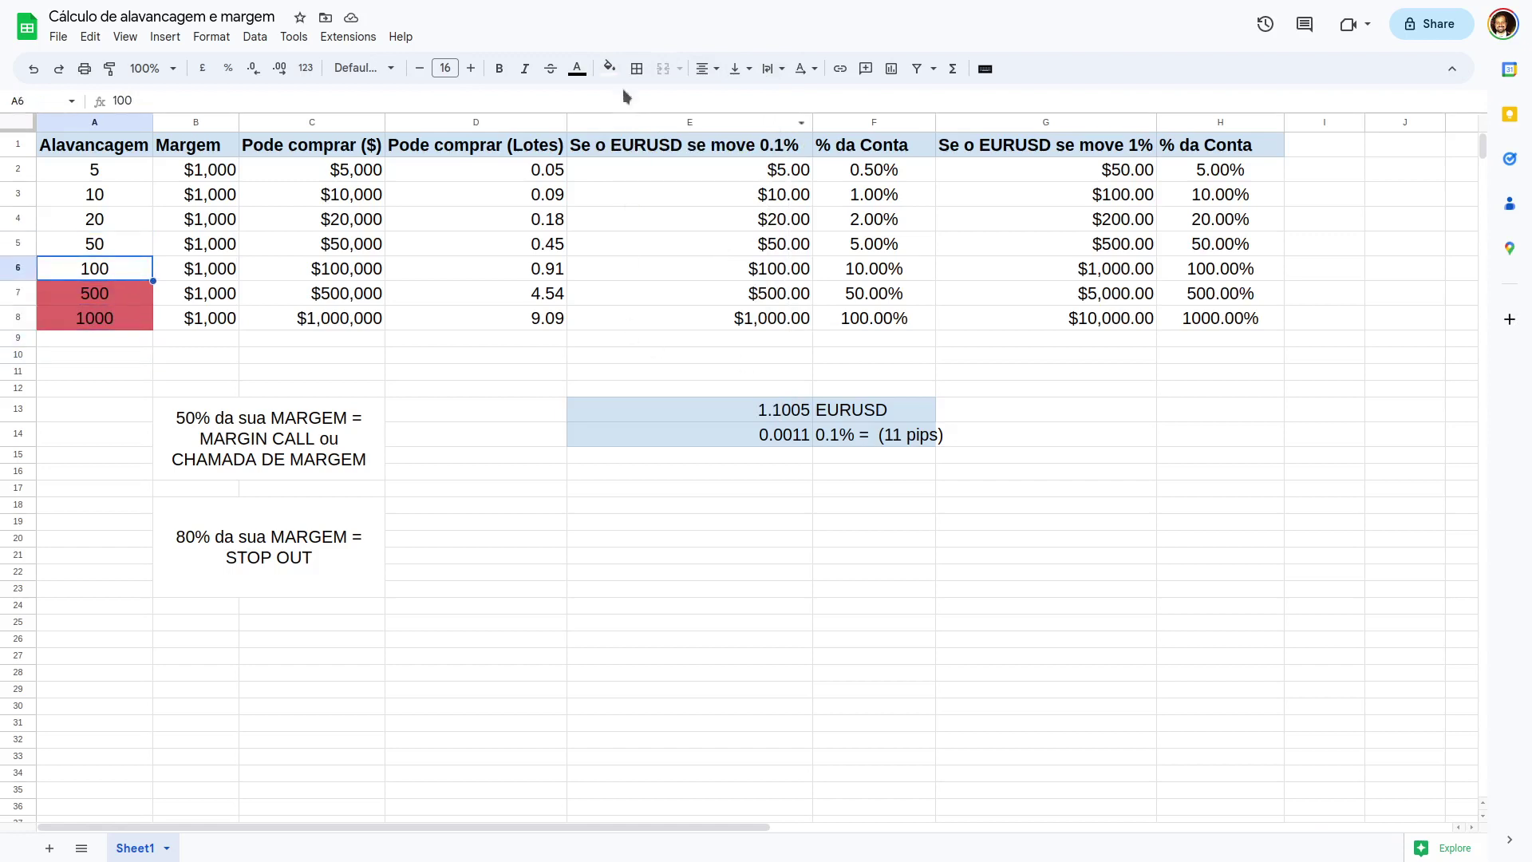
left_click(609, 68)
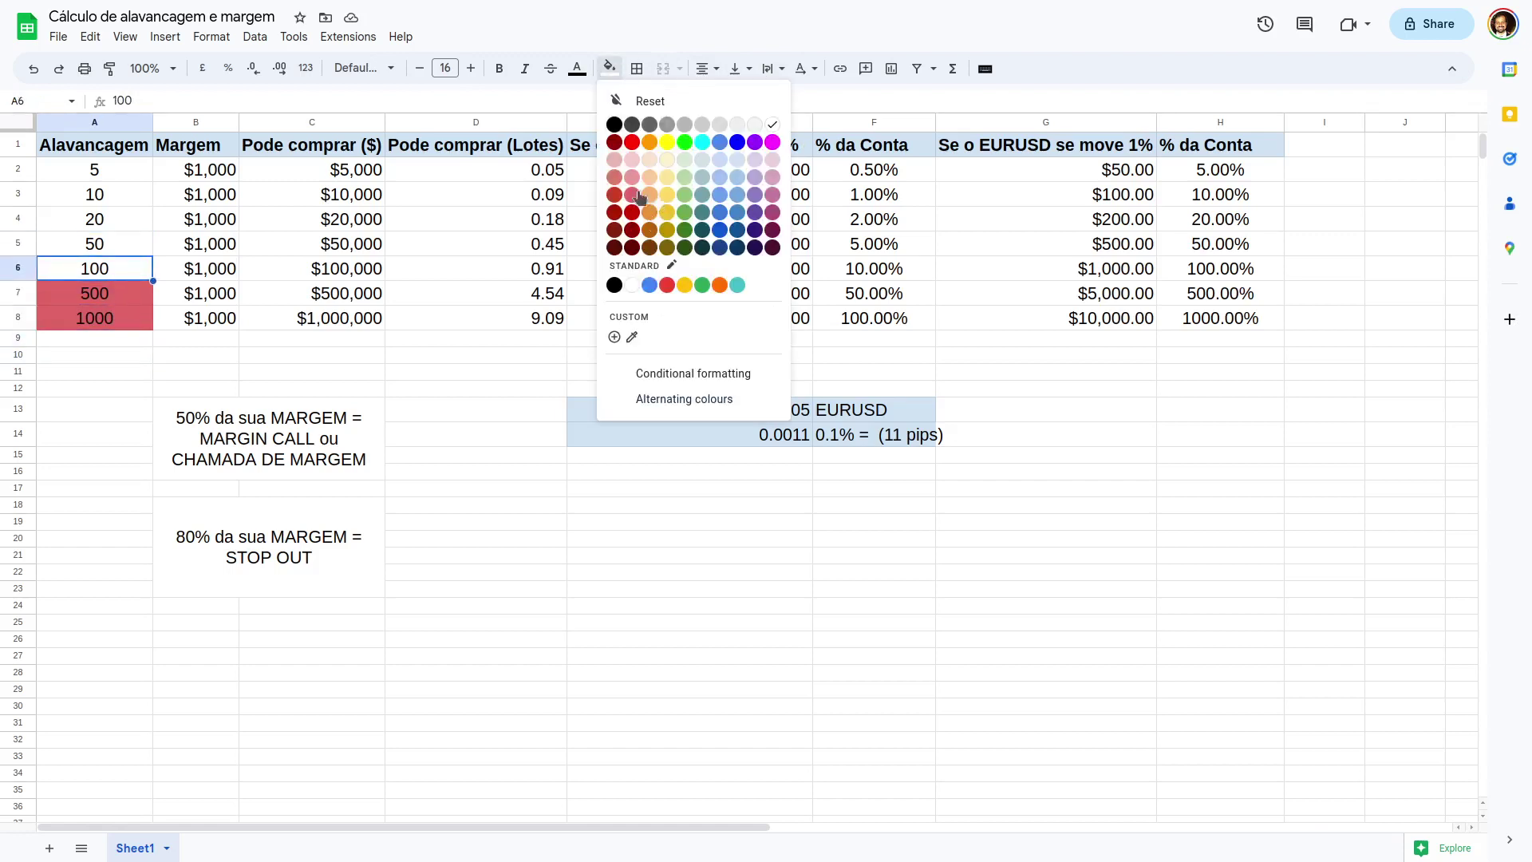
left_click(651, 193)
Step: Examine the leverage 100 row across its margin, 0.1% move, 1% move and account percentage cells
key("Right")
key("Right")
key("Right")
key("Left")
key("Left")
key("Right")
key("Right")
key("Right")
key("Left")
key("Right")
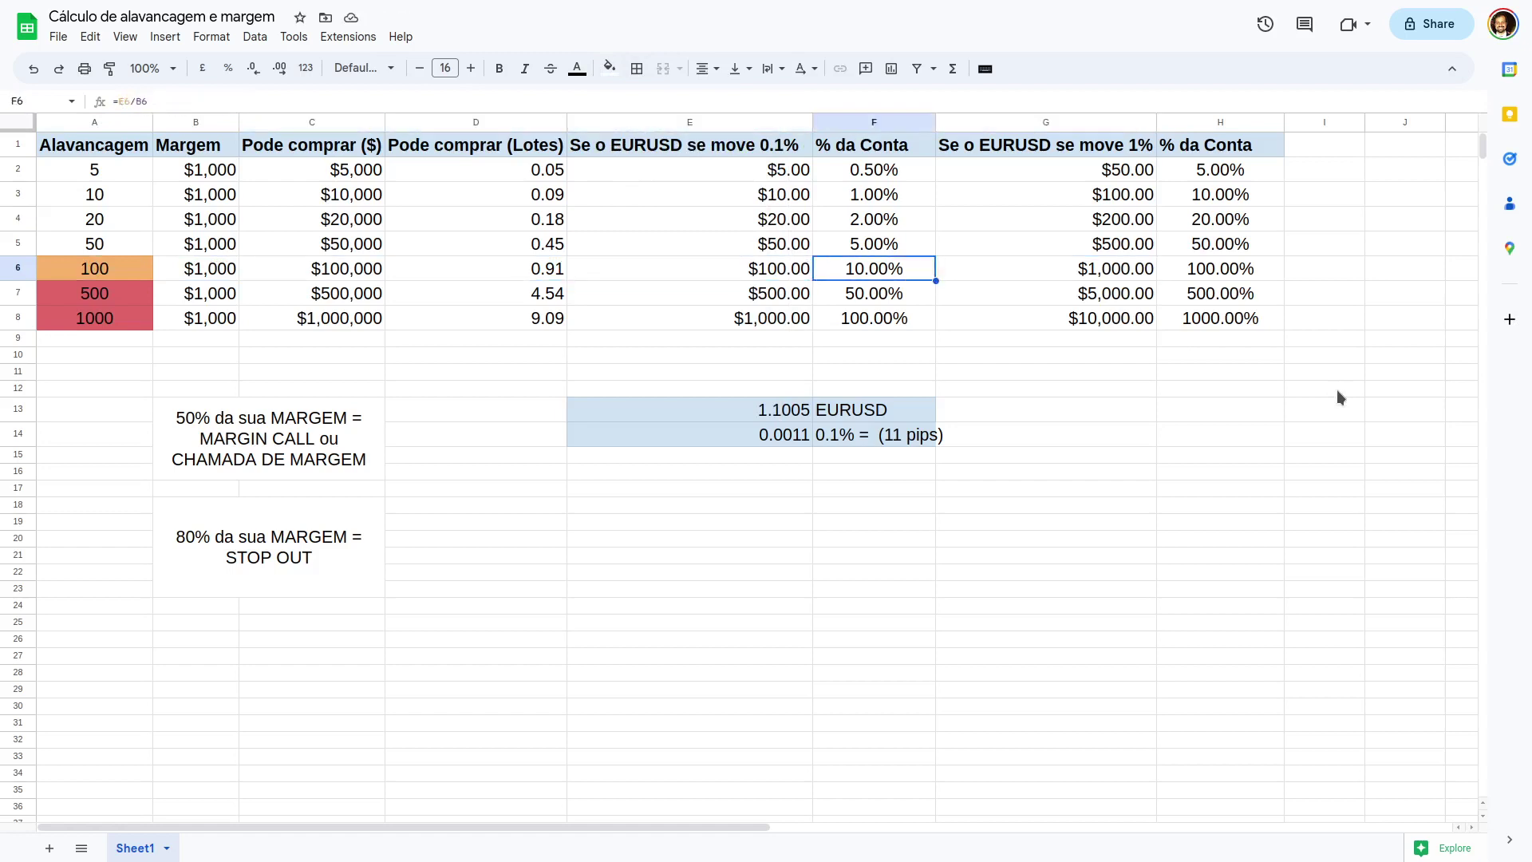
key("Right")
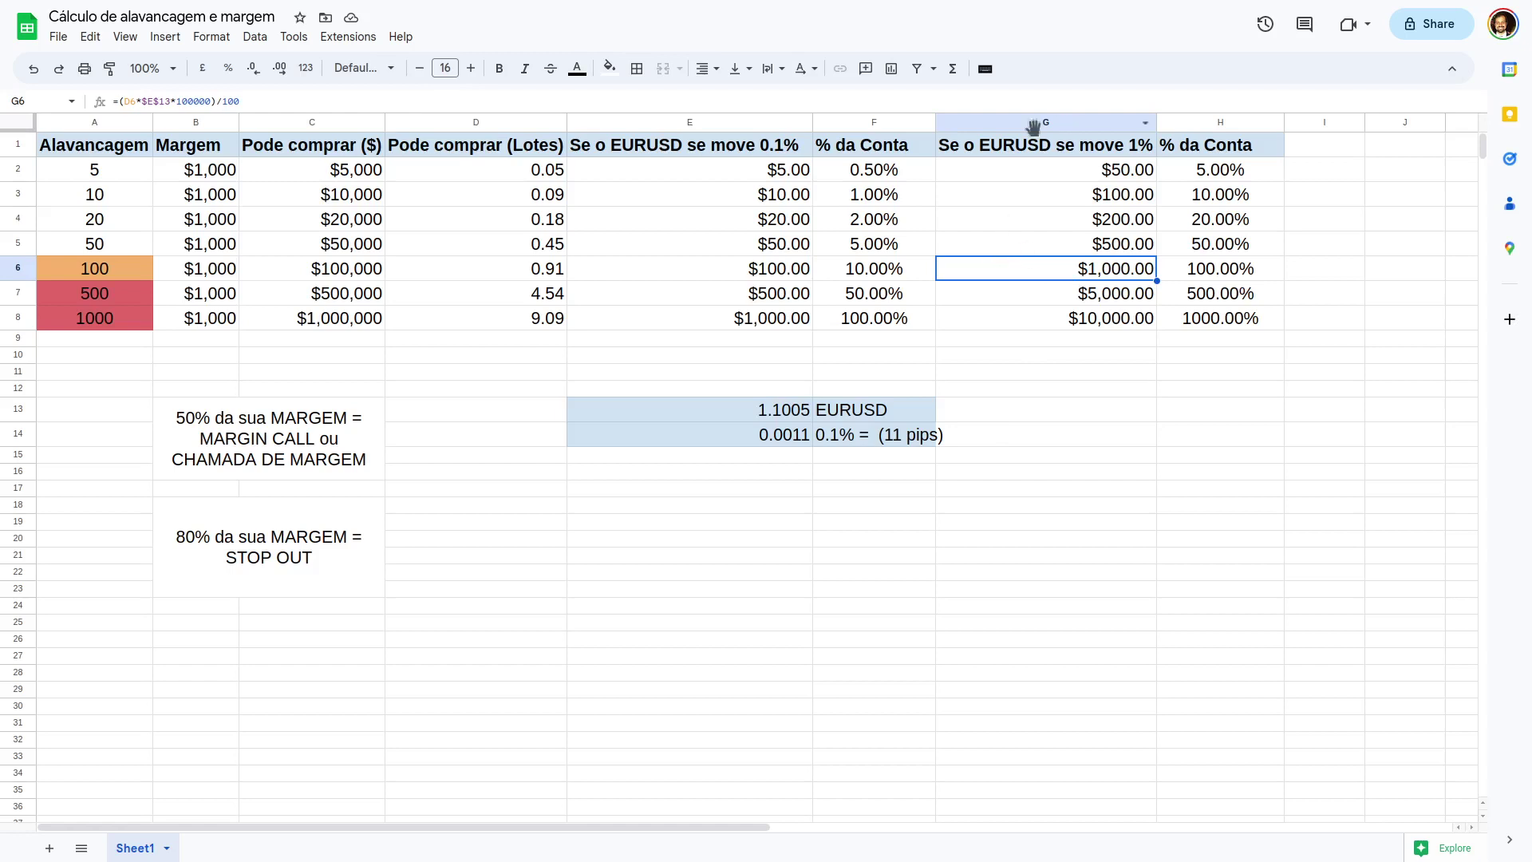
key("Left")
key("Right")
key("Right")
key("Left")
key("Left")
key("Home")
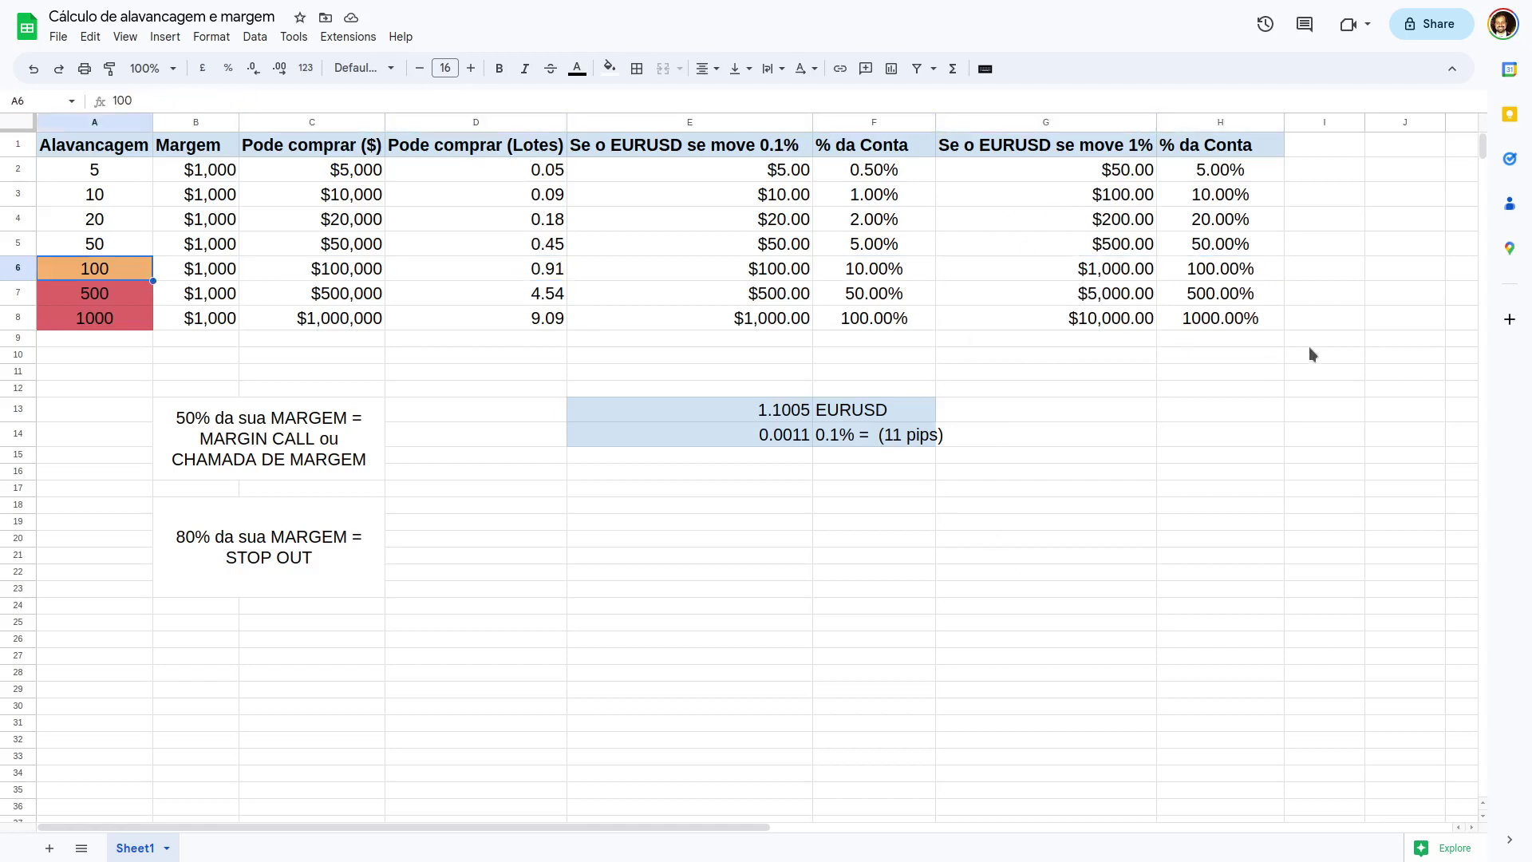
Step: Fill the leverage 50 cell, A5, with pale orange
key("Up")
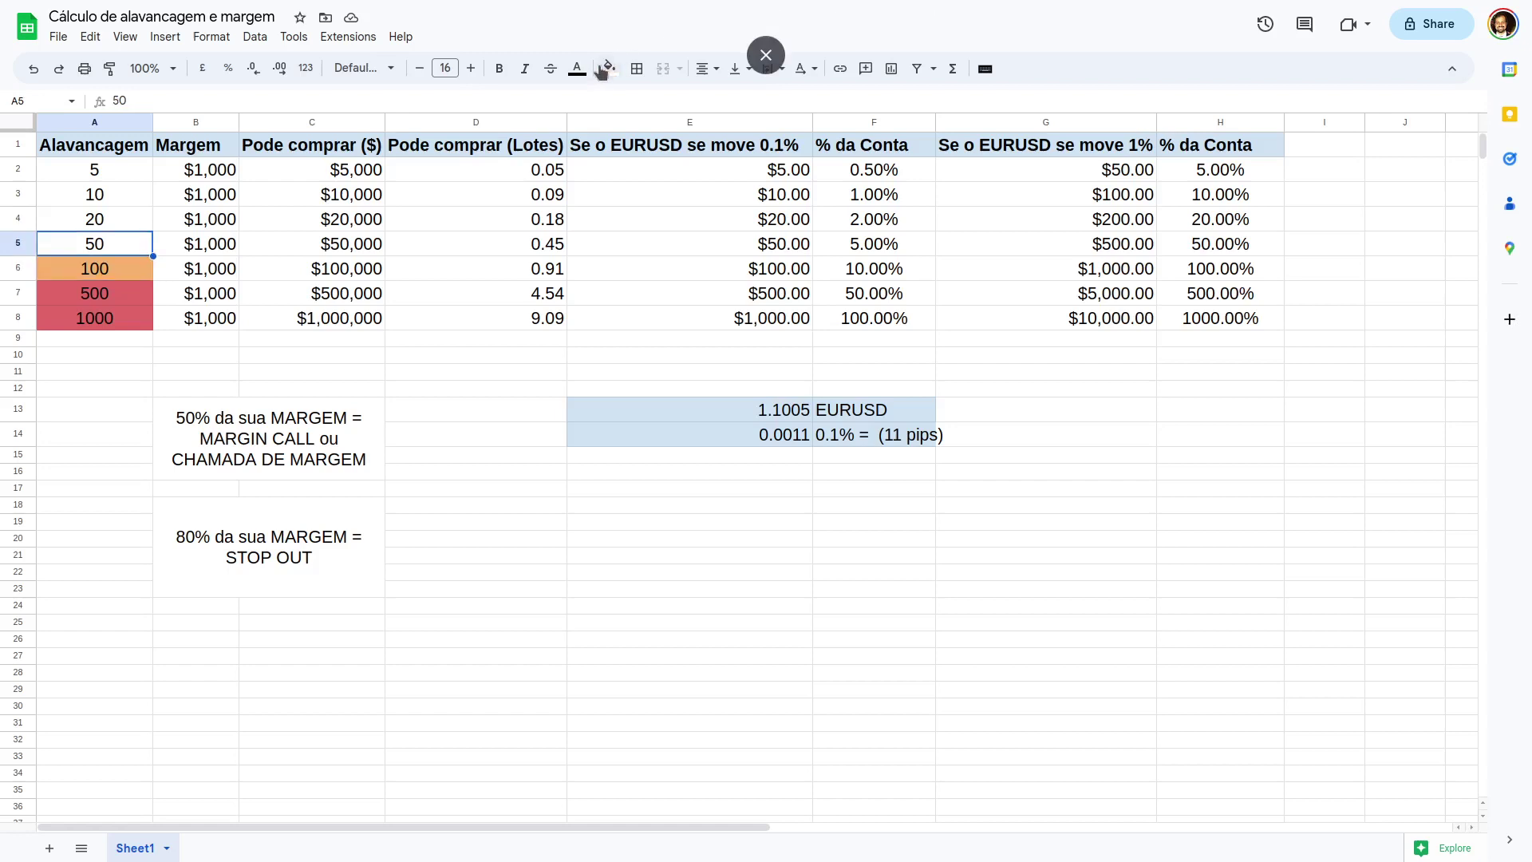
left_click(606, 70)
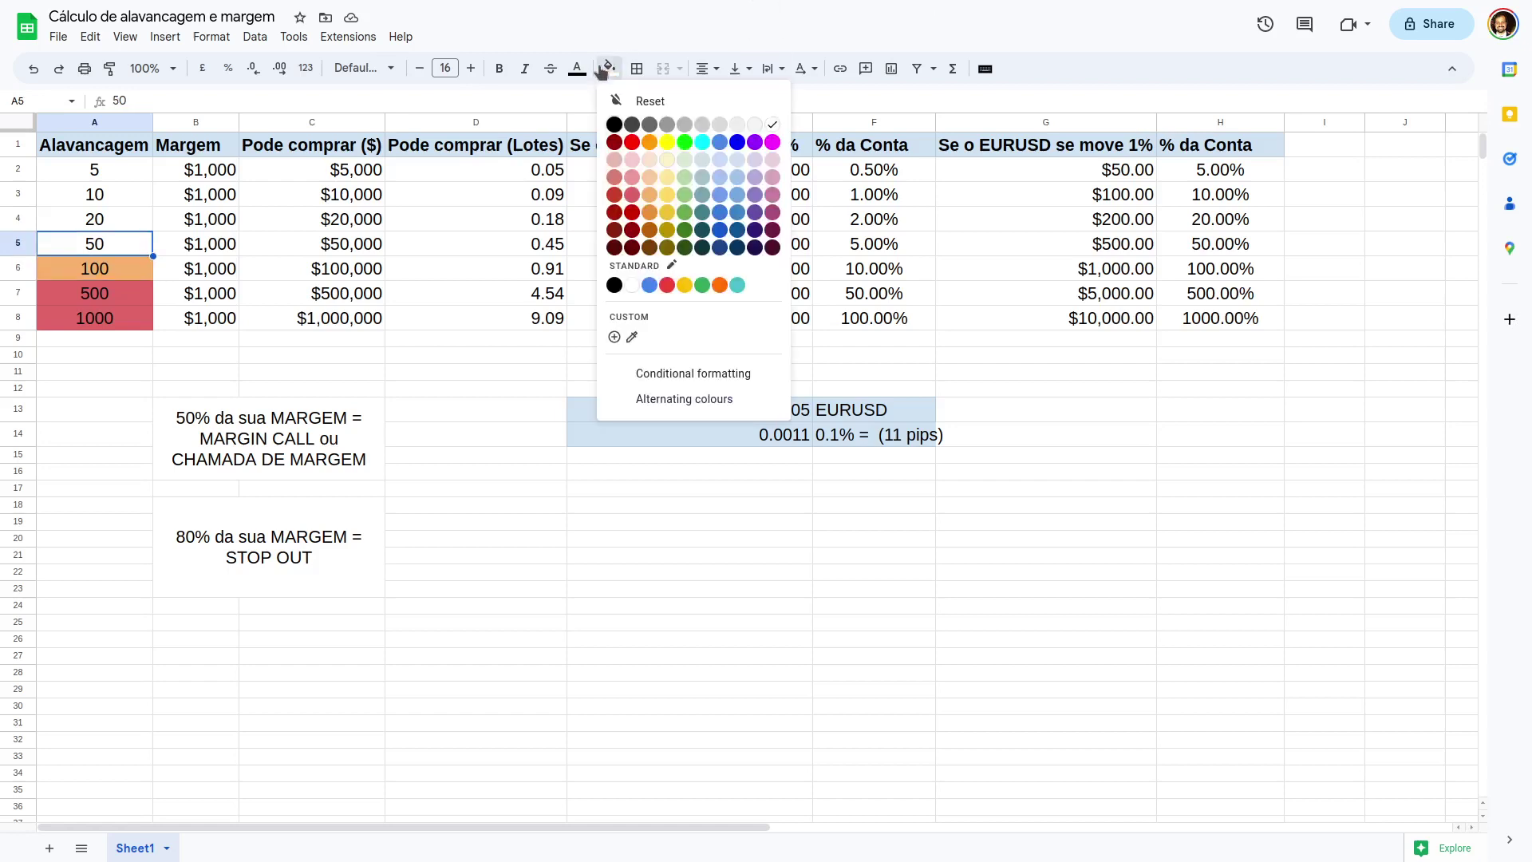
left_click(648, 160)
Step: Fill the leverage 20 cell, A4, with green
key("Down")
key("Up")
key("Up")
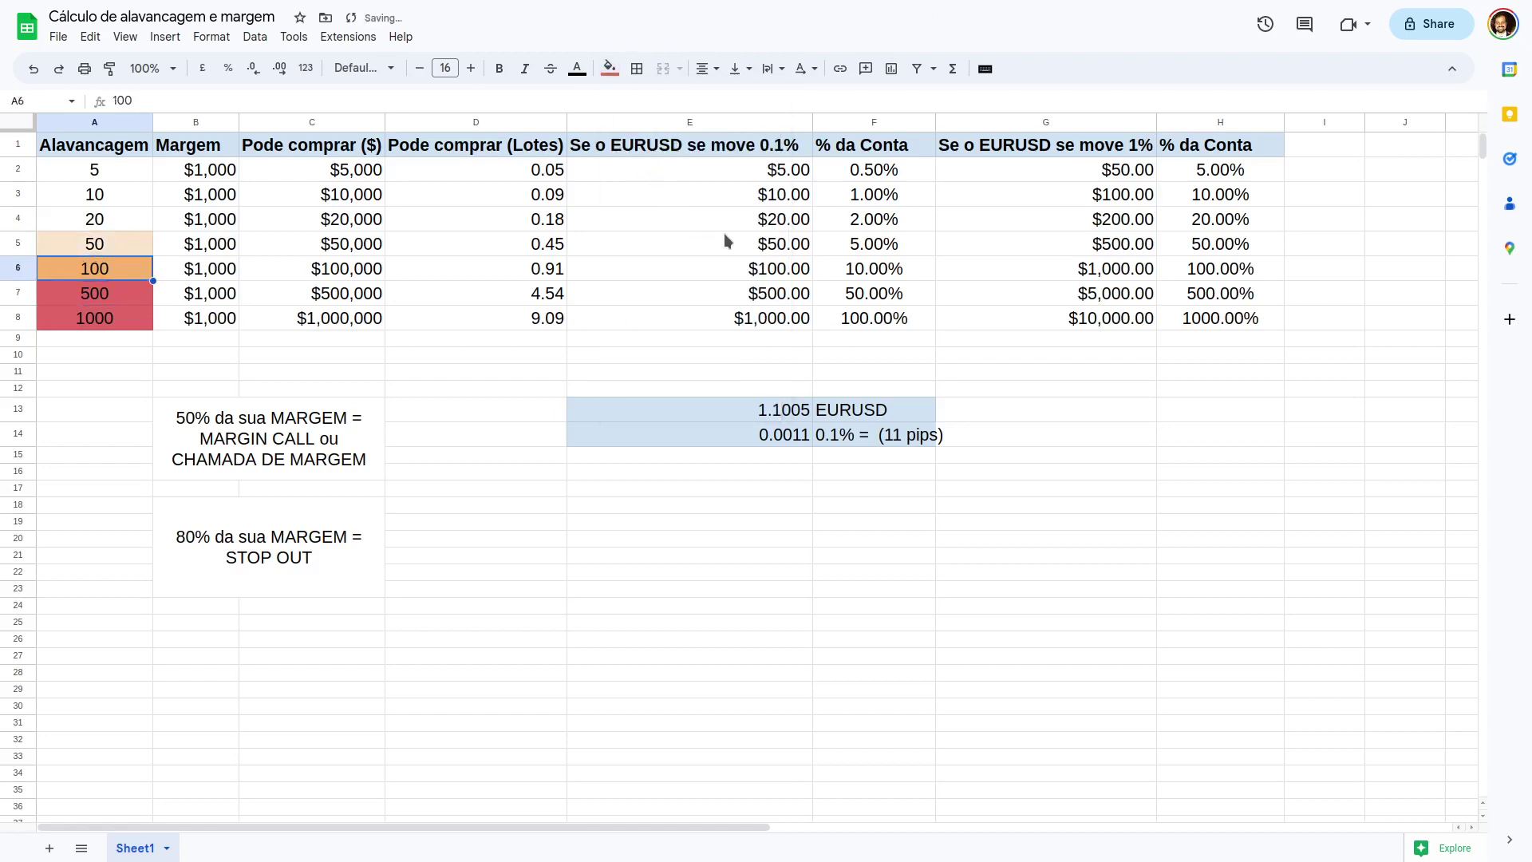
left_click(610, 69)
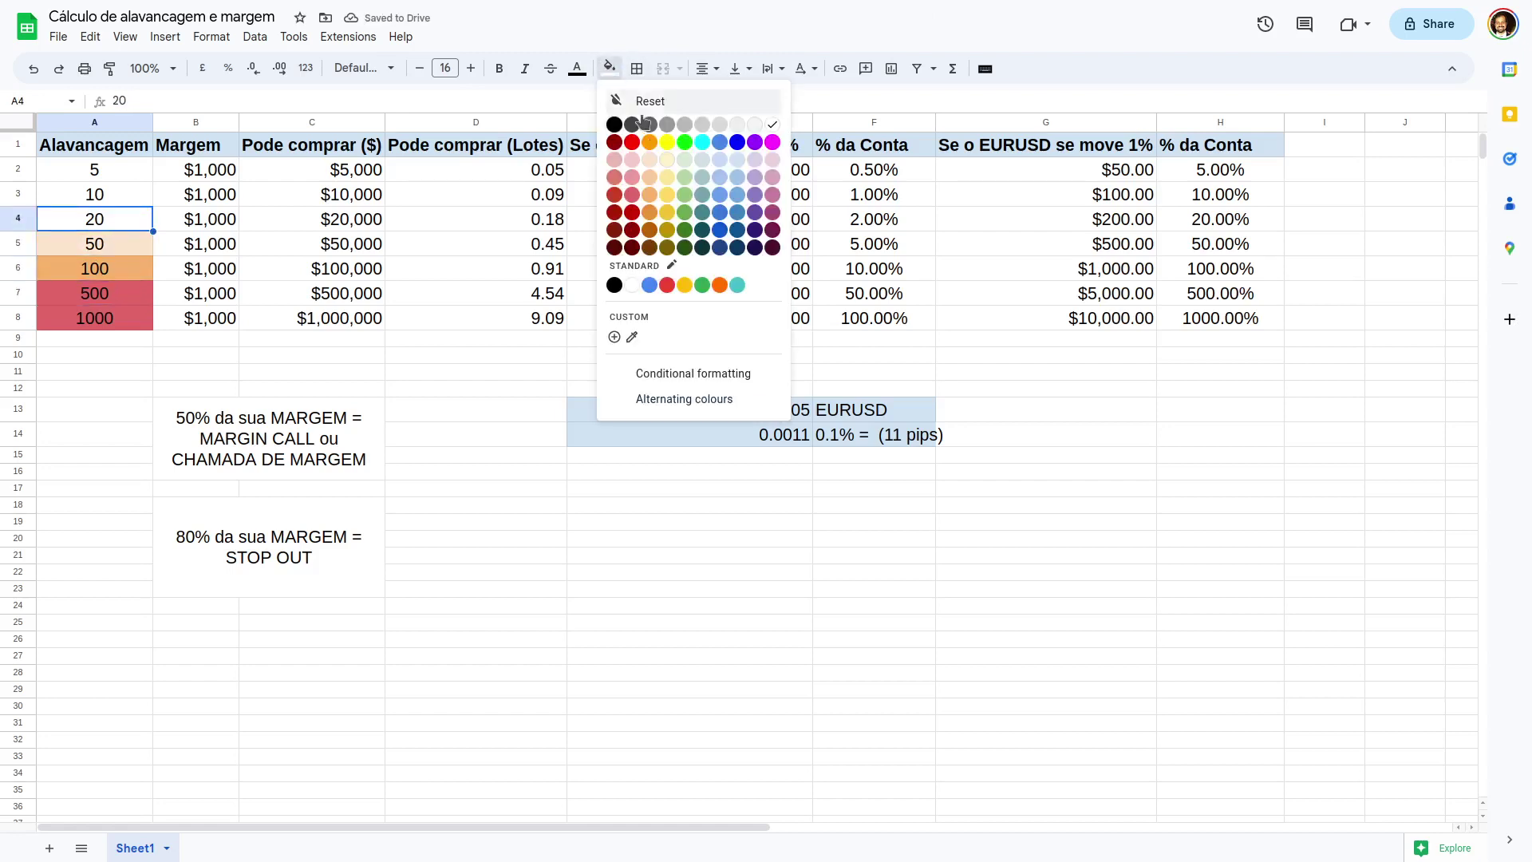
left_click(684, 195)
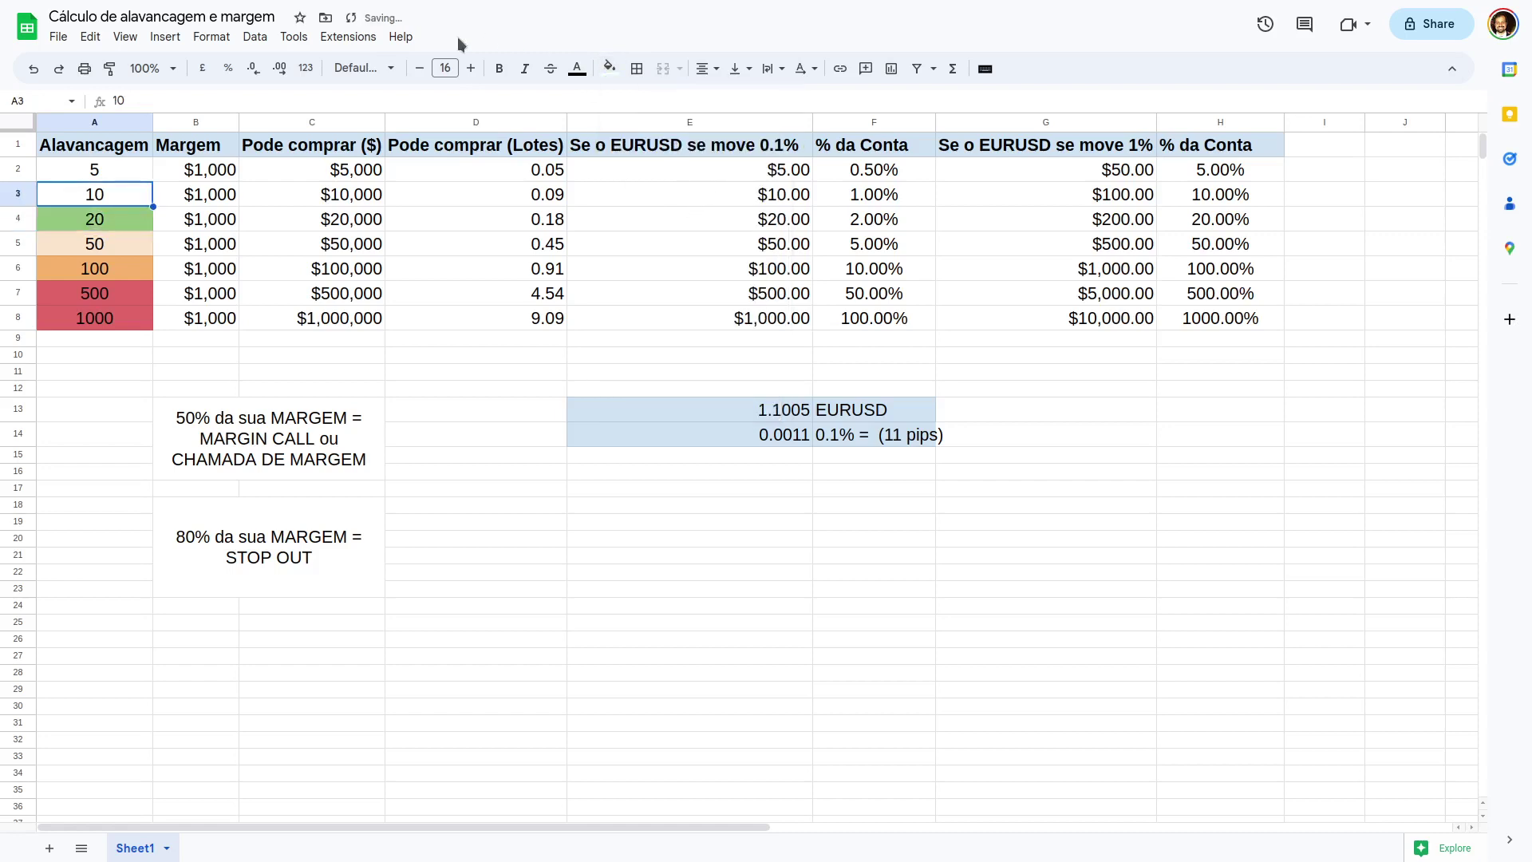
Step: Fill the leverage 10 cell, A3, with light green and copy its formatting to the leverage 5 cell, A2
key("Up")
left_click(610, 68)
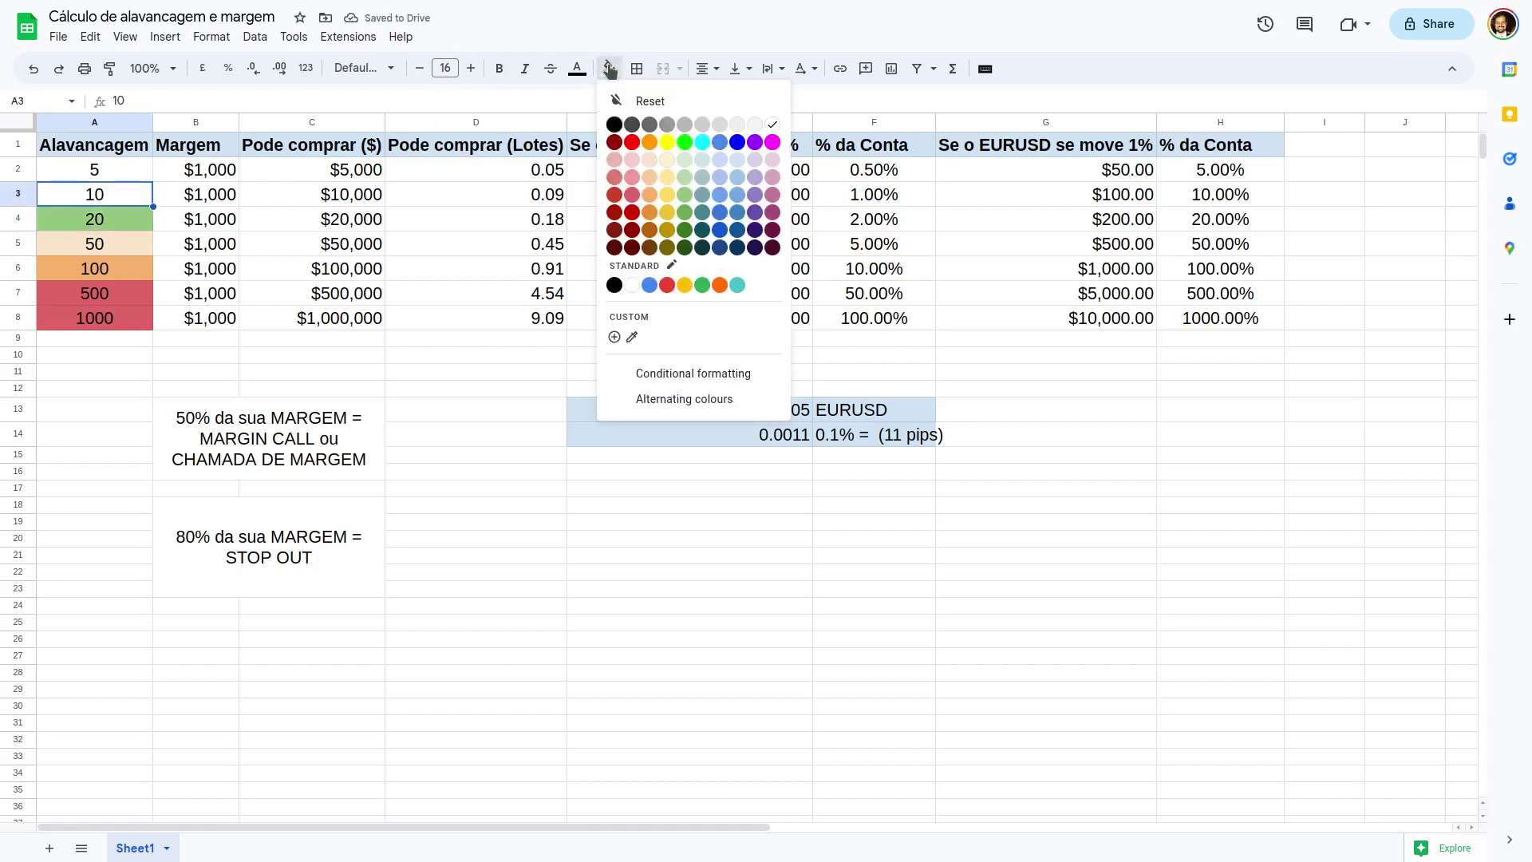
left_click(685, 161)
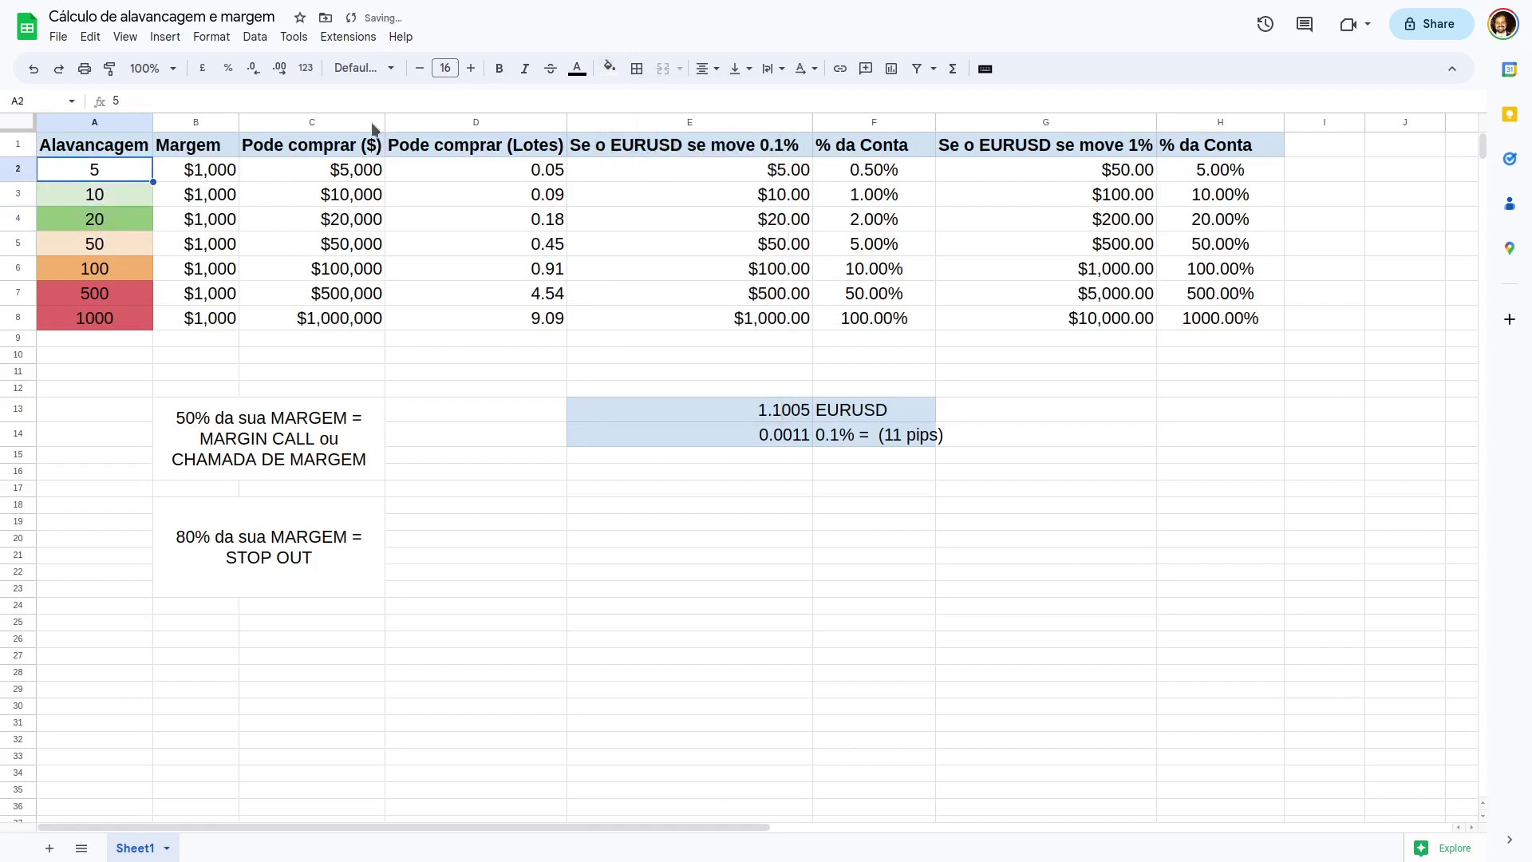
left_click(109, 69)
key("Up")
key("Down")
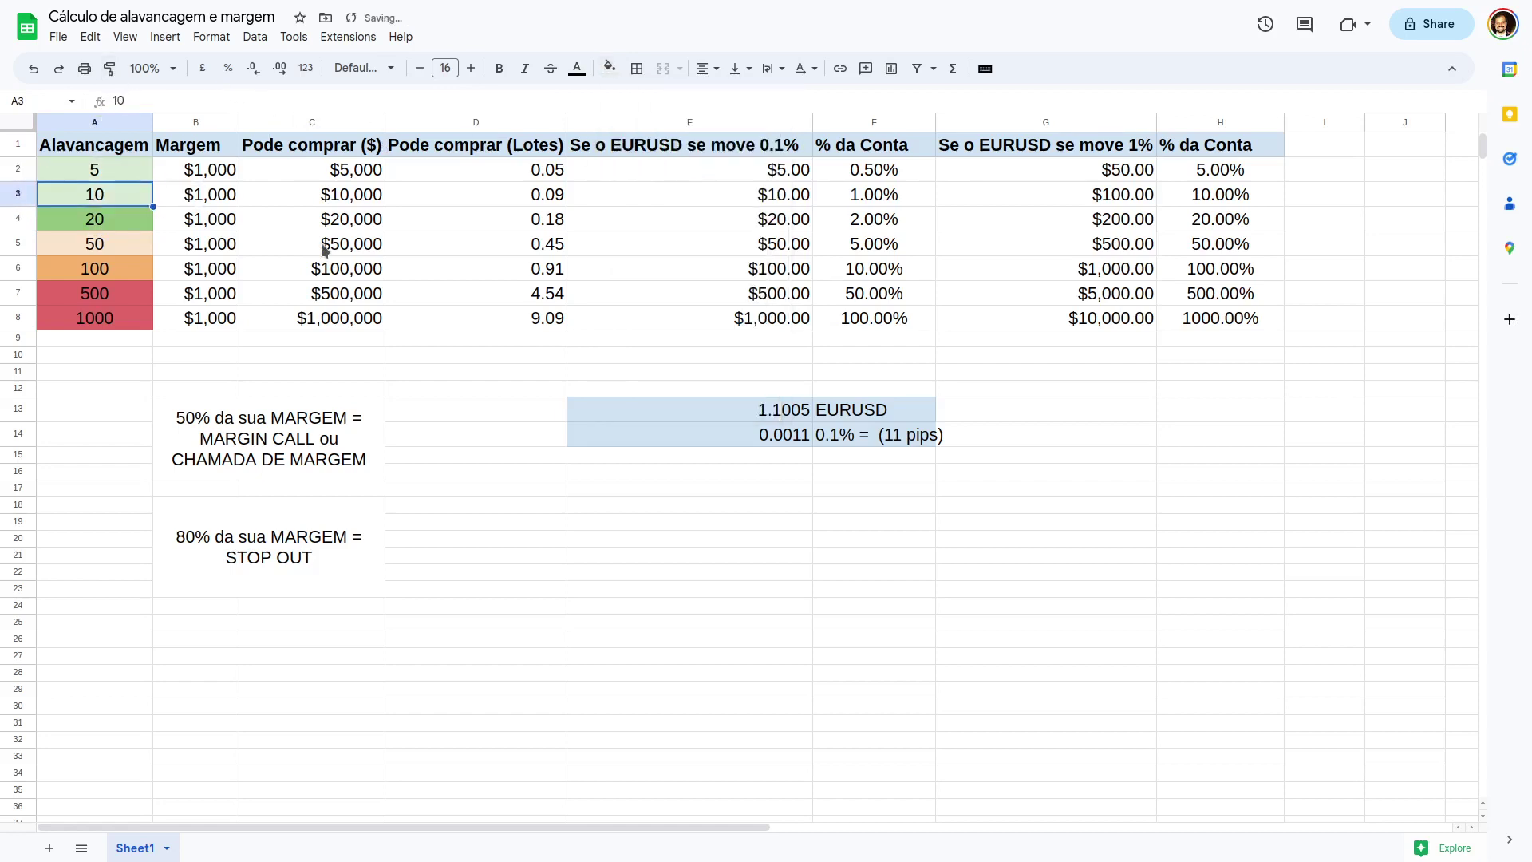
Step: Review the leverage levels and margins from leverage 20 down to leverage 1000
key("Down")
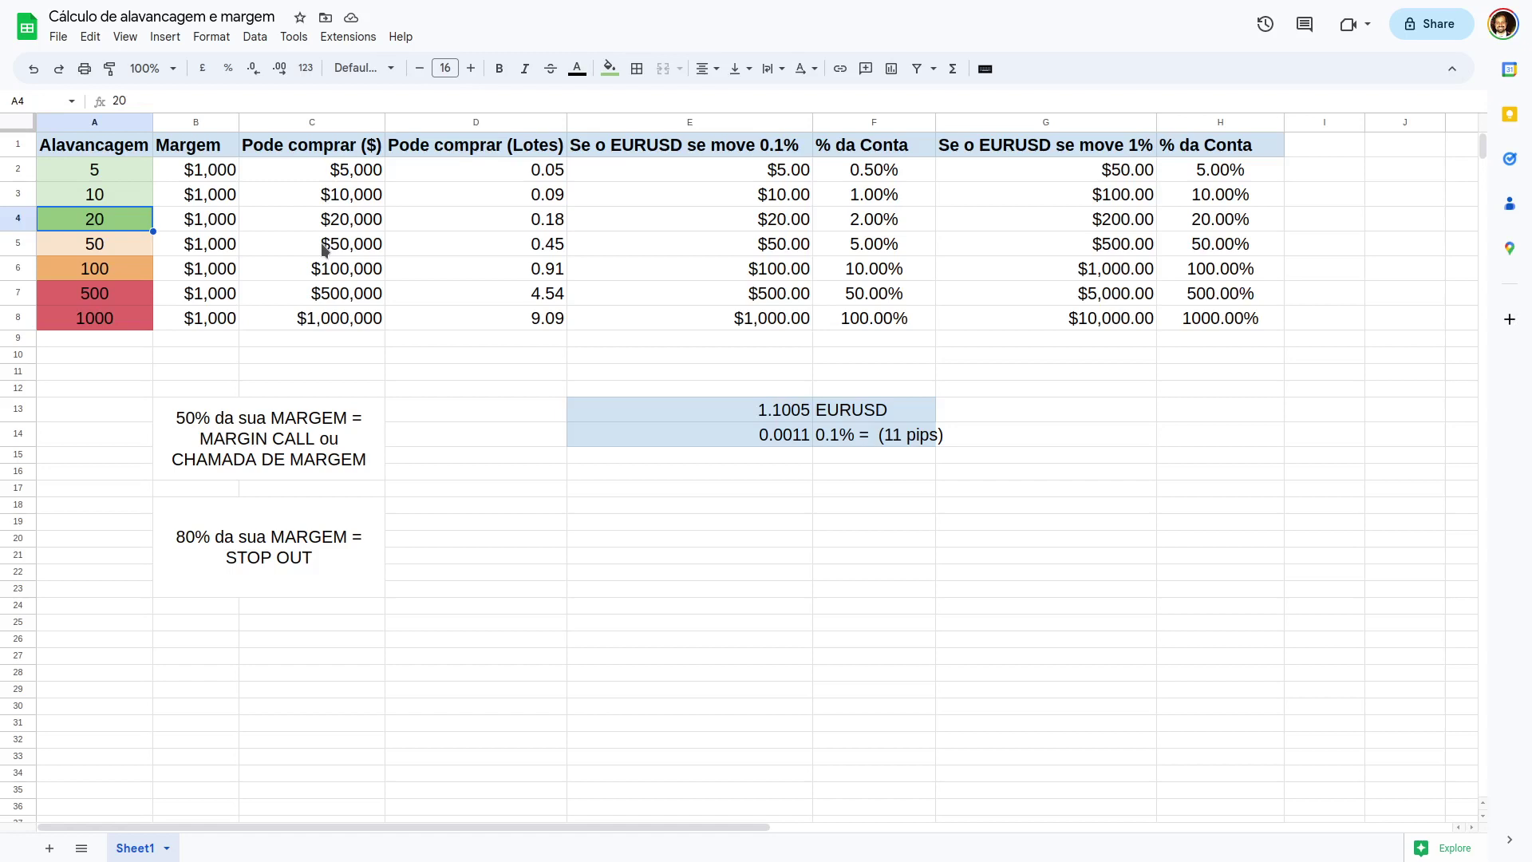
key("Right")
key("Down")
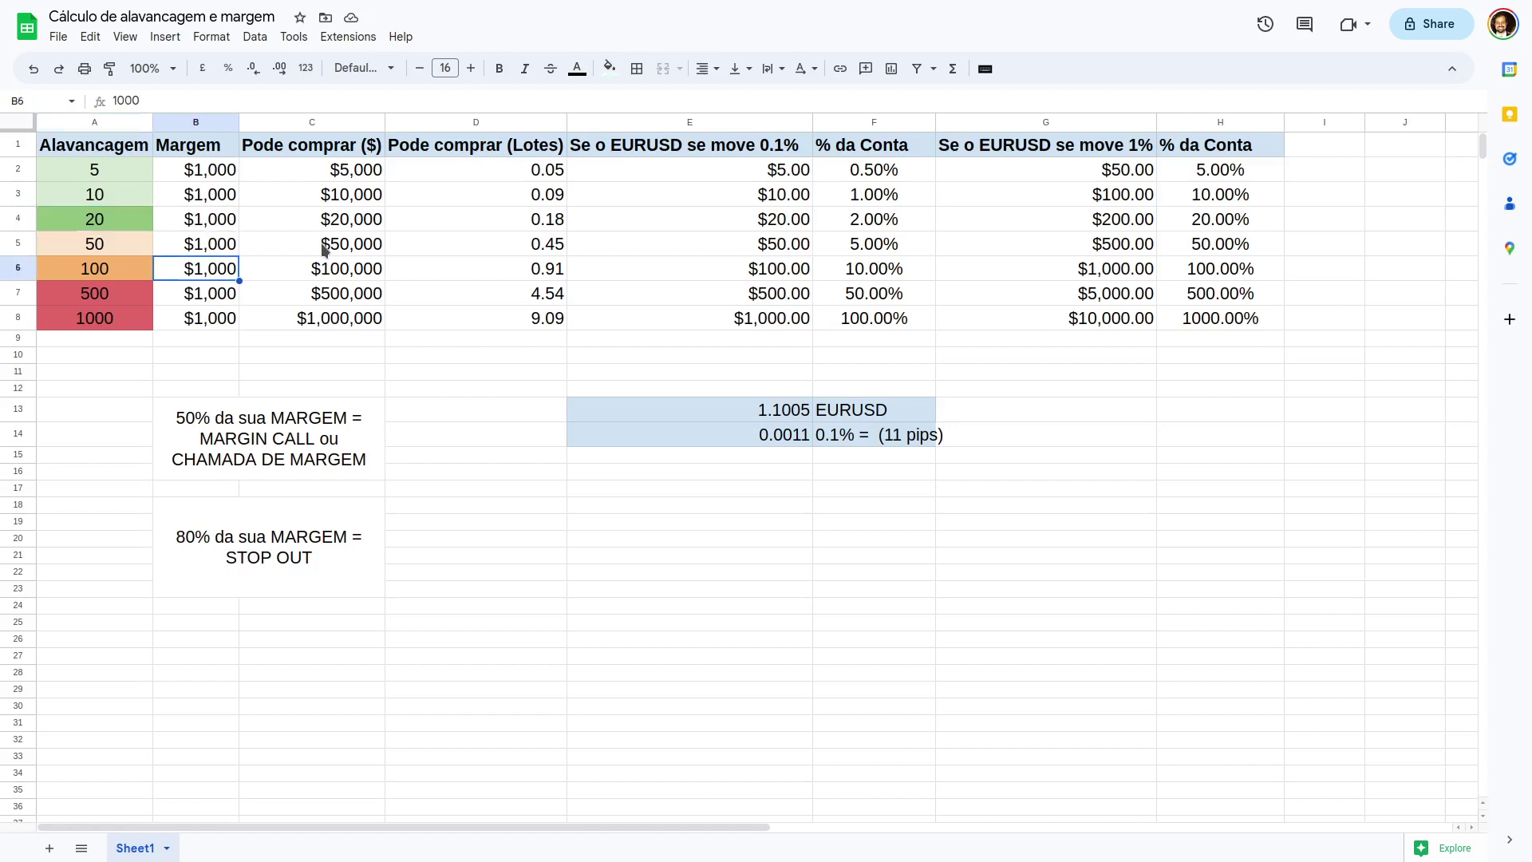
key("Down")
key("Down")
key("Left")
key("Up")
key("Down")
key("Down")
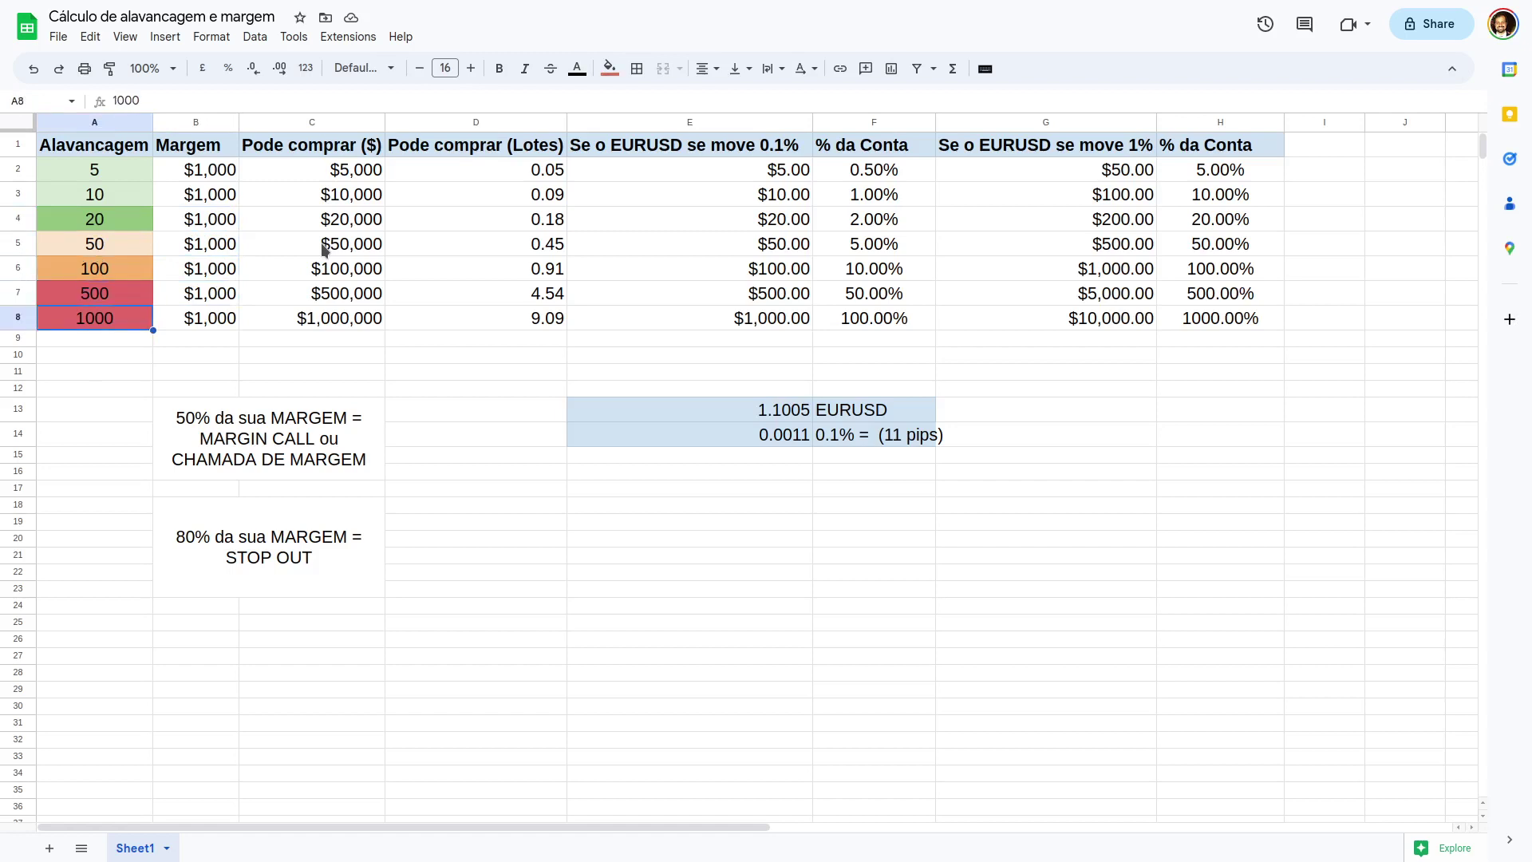
Step: Examine the leverage 1000 row from its leverage and margin to the purchasable lots and 0.1% move result
left_click(530, 323)
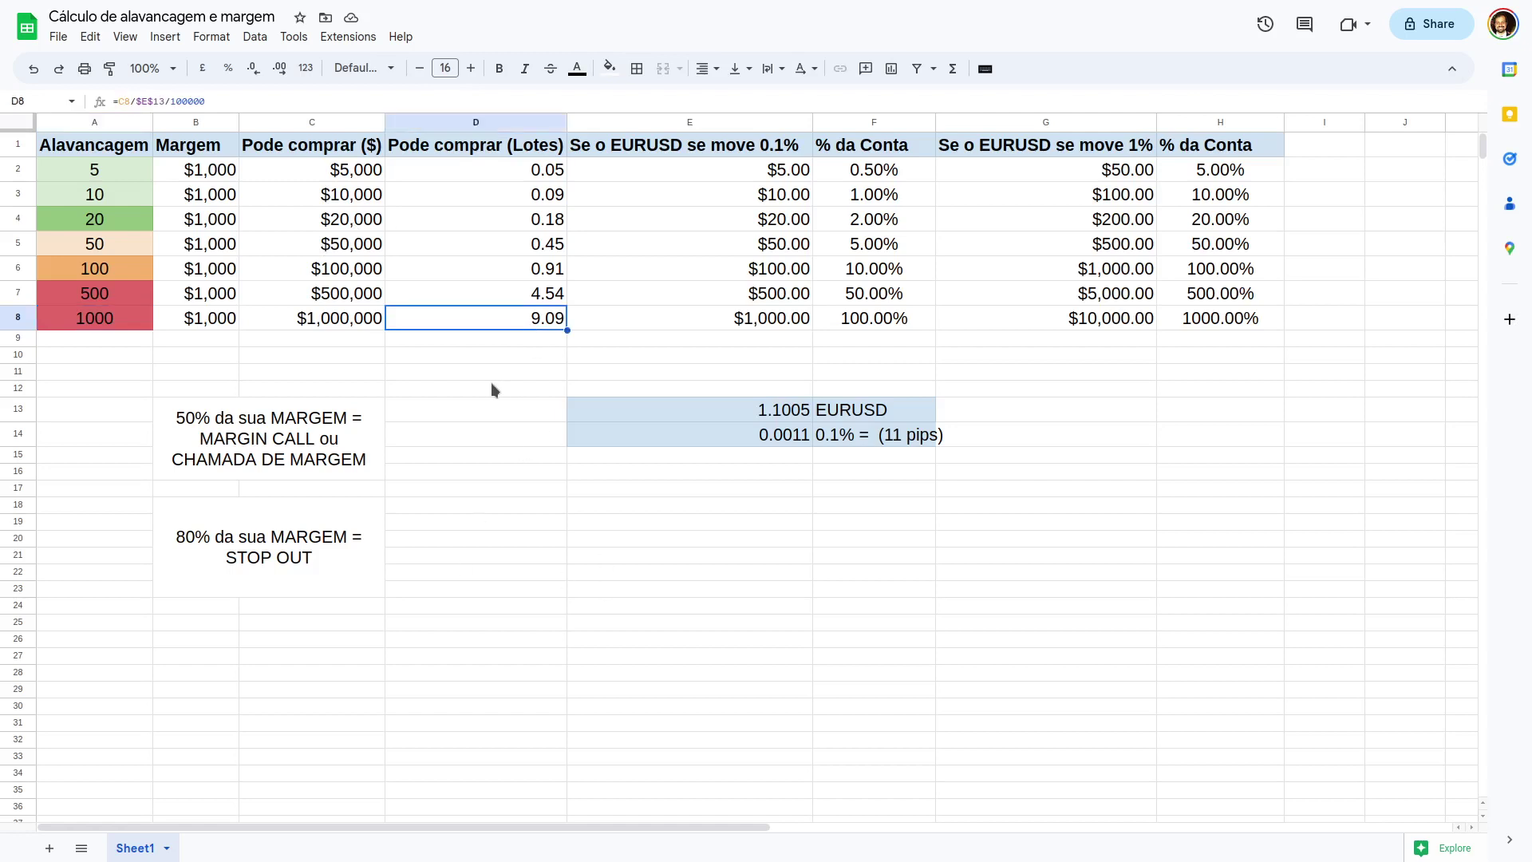
key("Left")
key("Left")
key("Left")
key("Right")
key("Right")
key("Right")
key("Right")
key("Left")
key("Left")
key("Left")
key("Left")
key("Right")
key("Right")
key("Right")
Step: Review the lower leverage levels from 50 down to 5 in the first column
left_click_drag(121, 243, 114, 156)
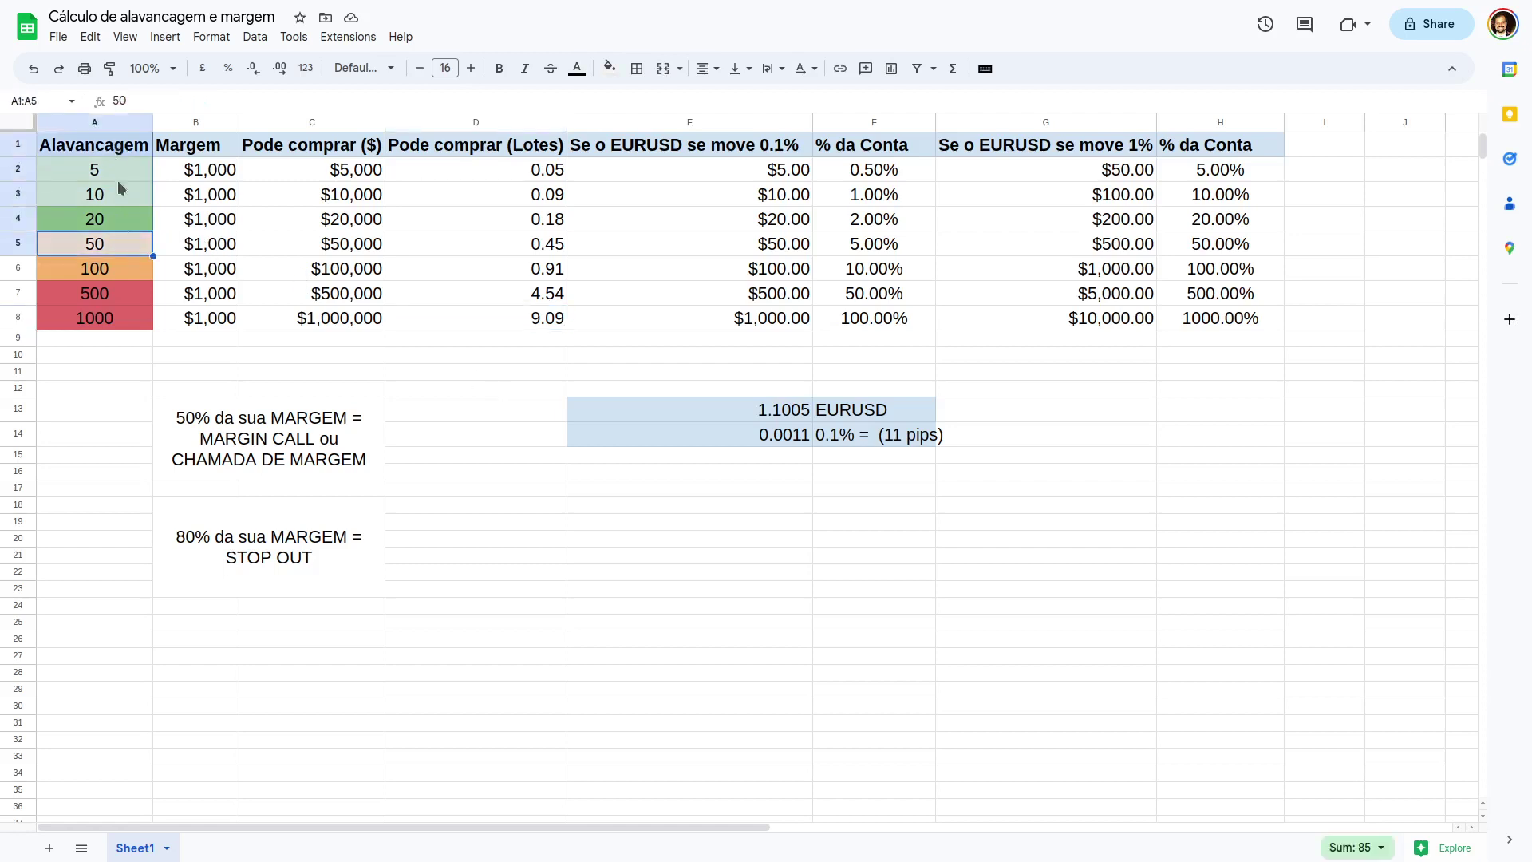
left_click(138, 417)
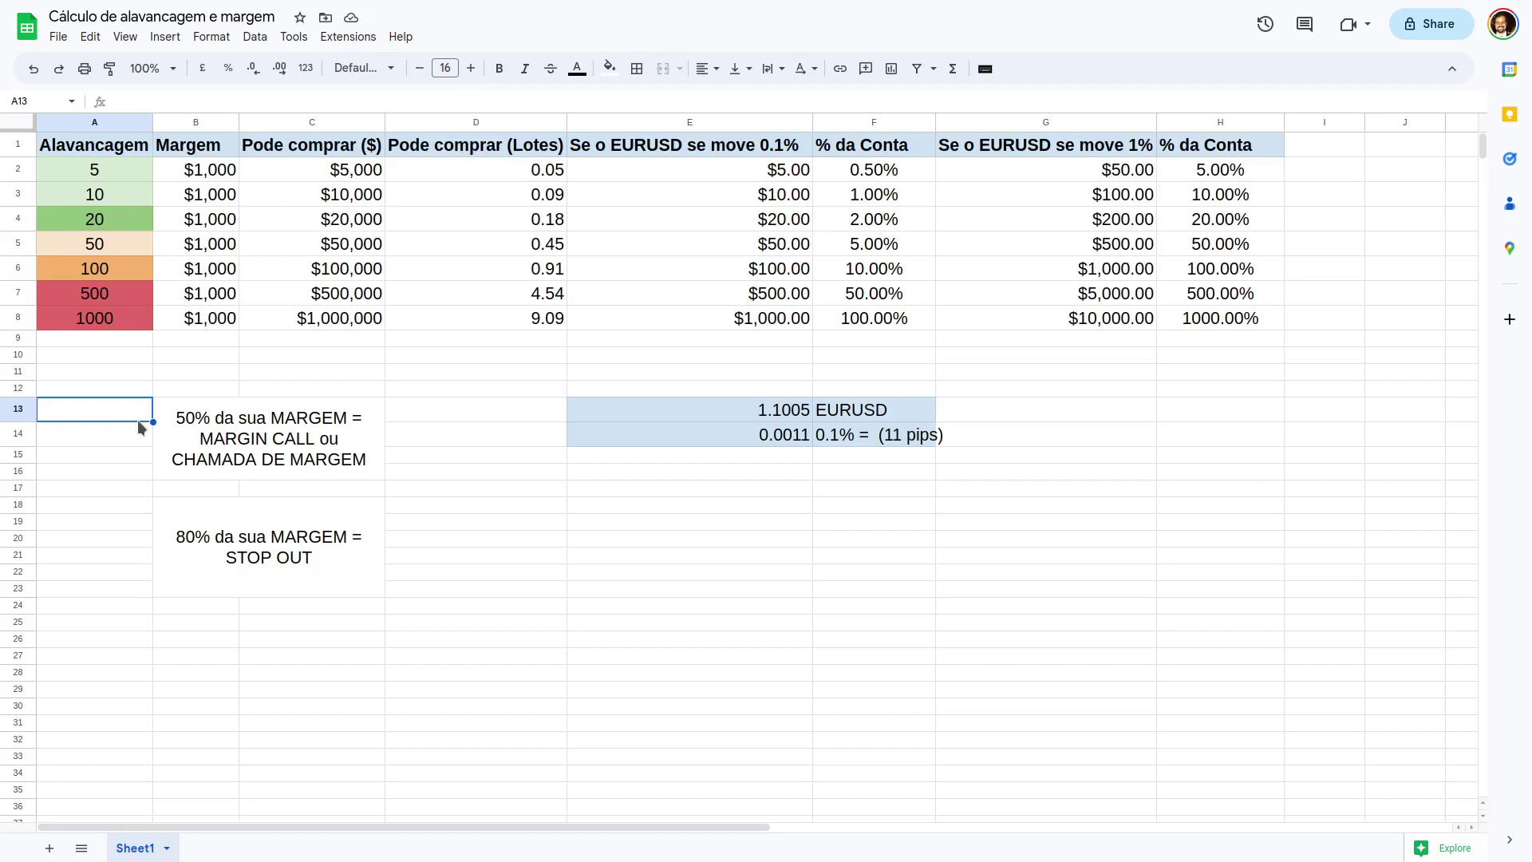
left_click(132, 243)
key("Up")
key("Up")
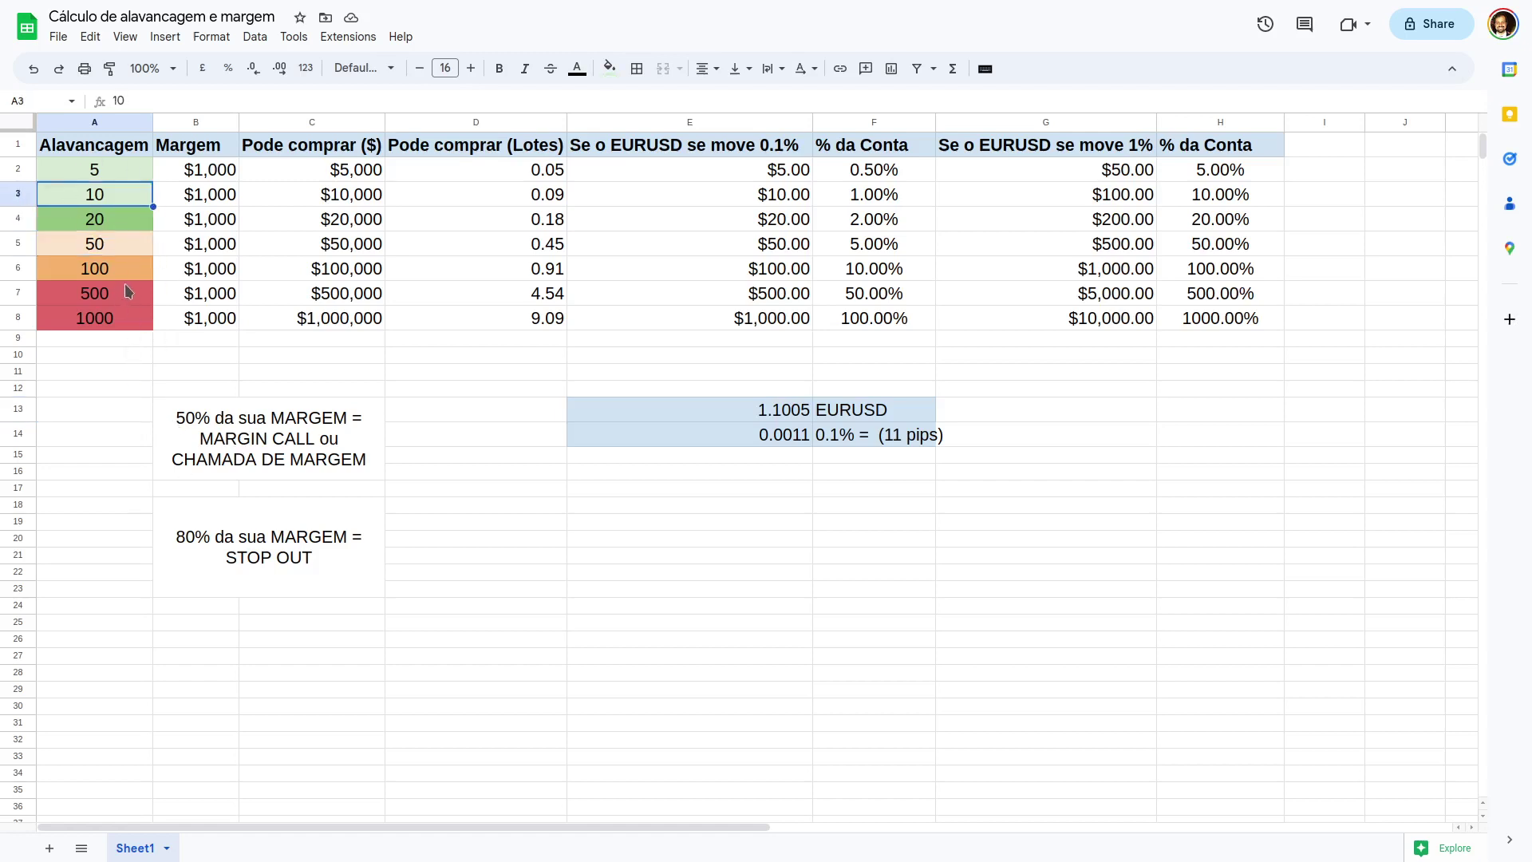
Step: Examine the leverage 20 row's leverage, margin and purchasable dollar amount
key("Down")
key("Right")
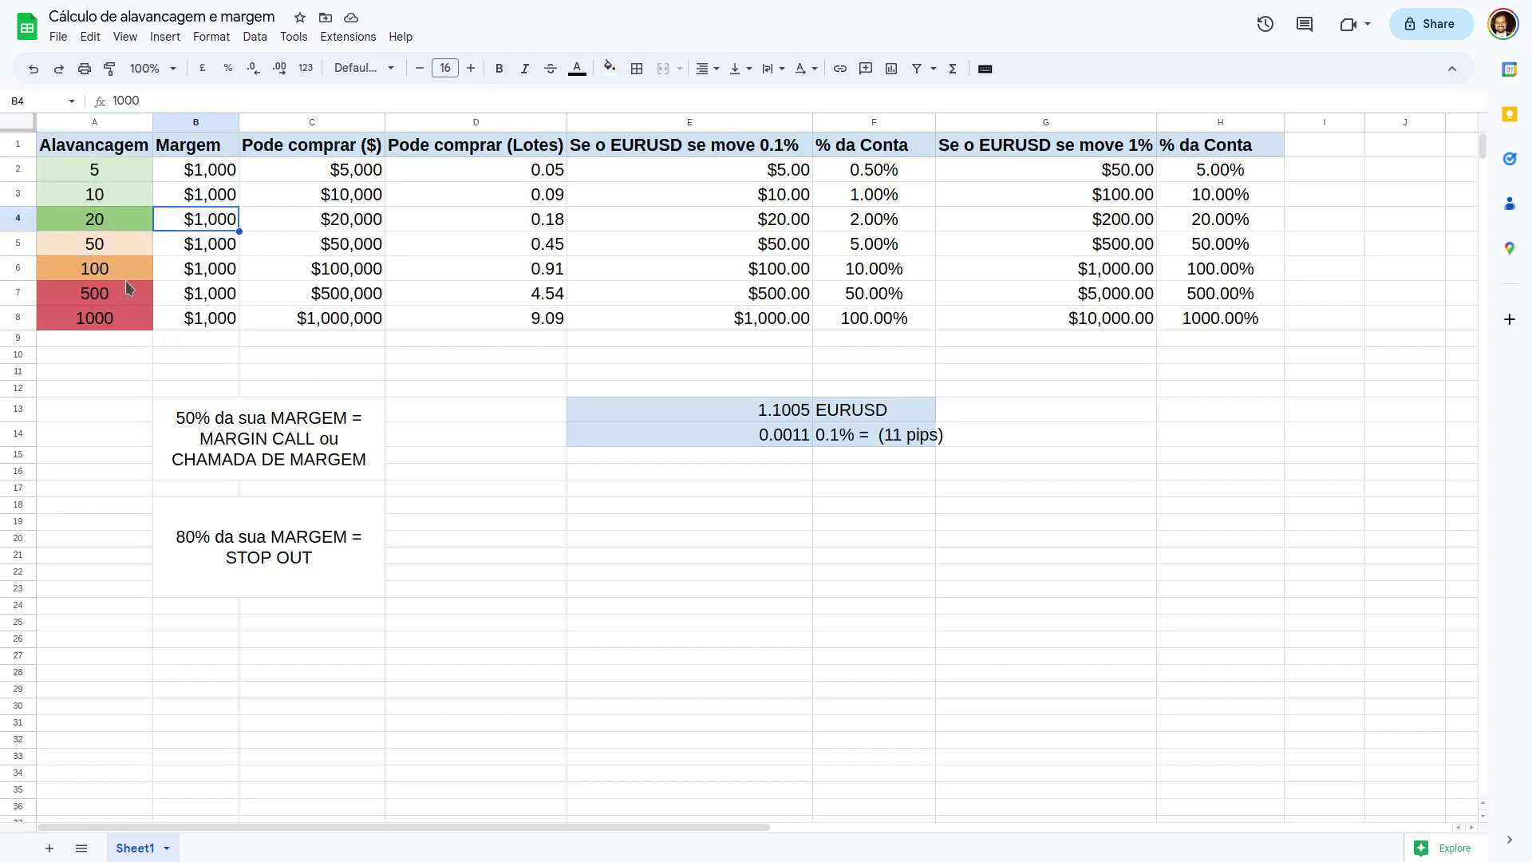
key("Left")
key("Right")
key("Left")
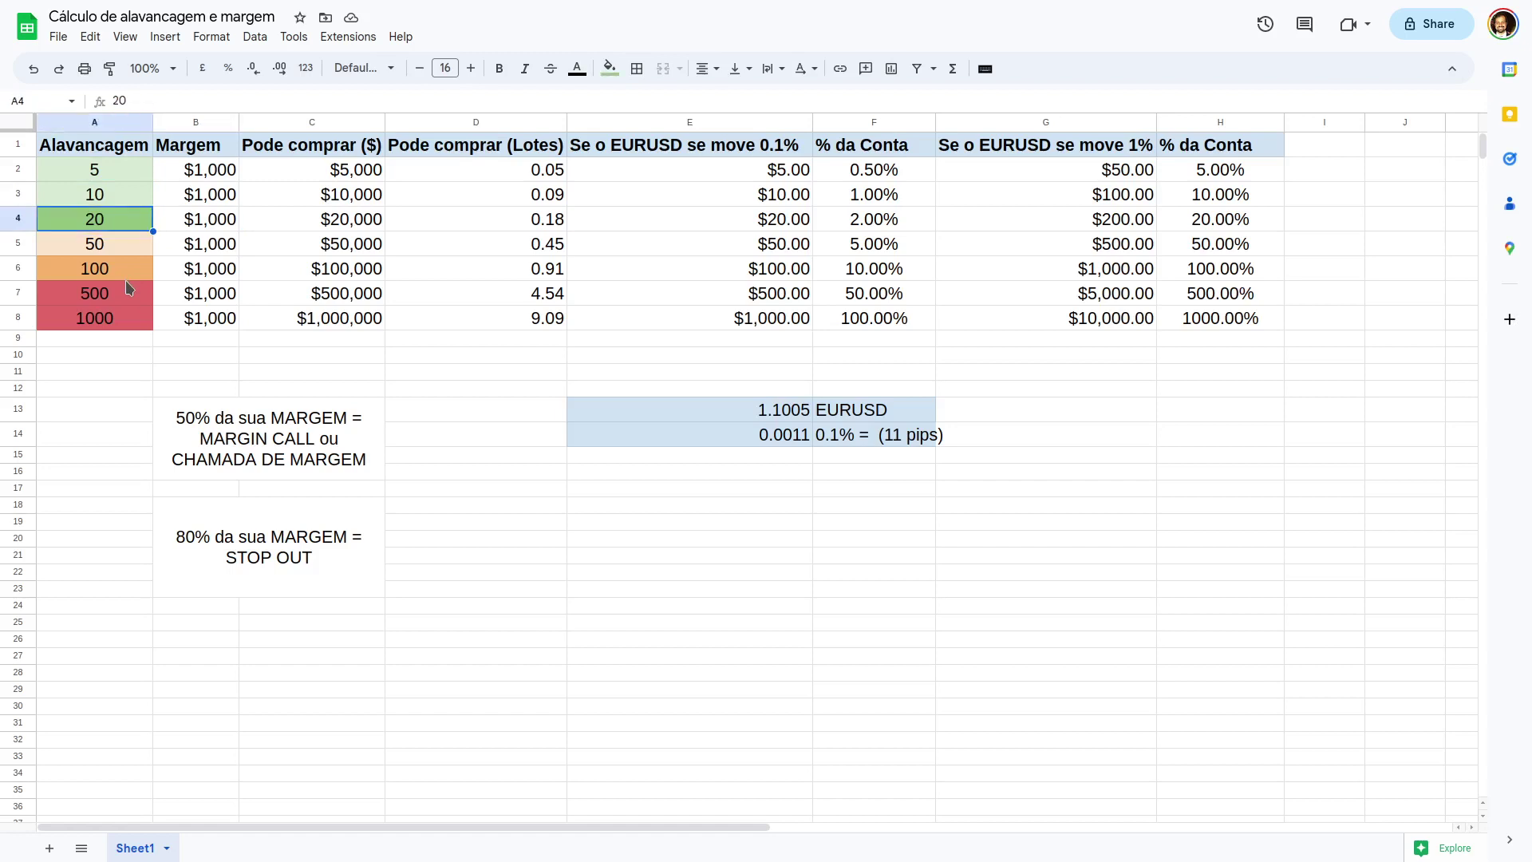
key("Right")
key("Right")
key("Right")
key("Left")
key("Left")
key("Left")
key("Right")
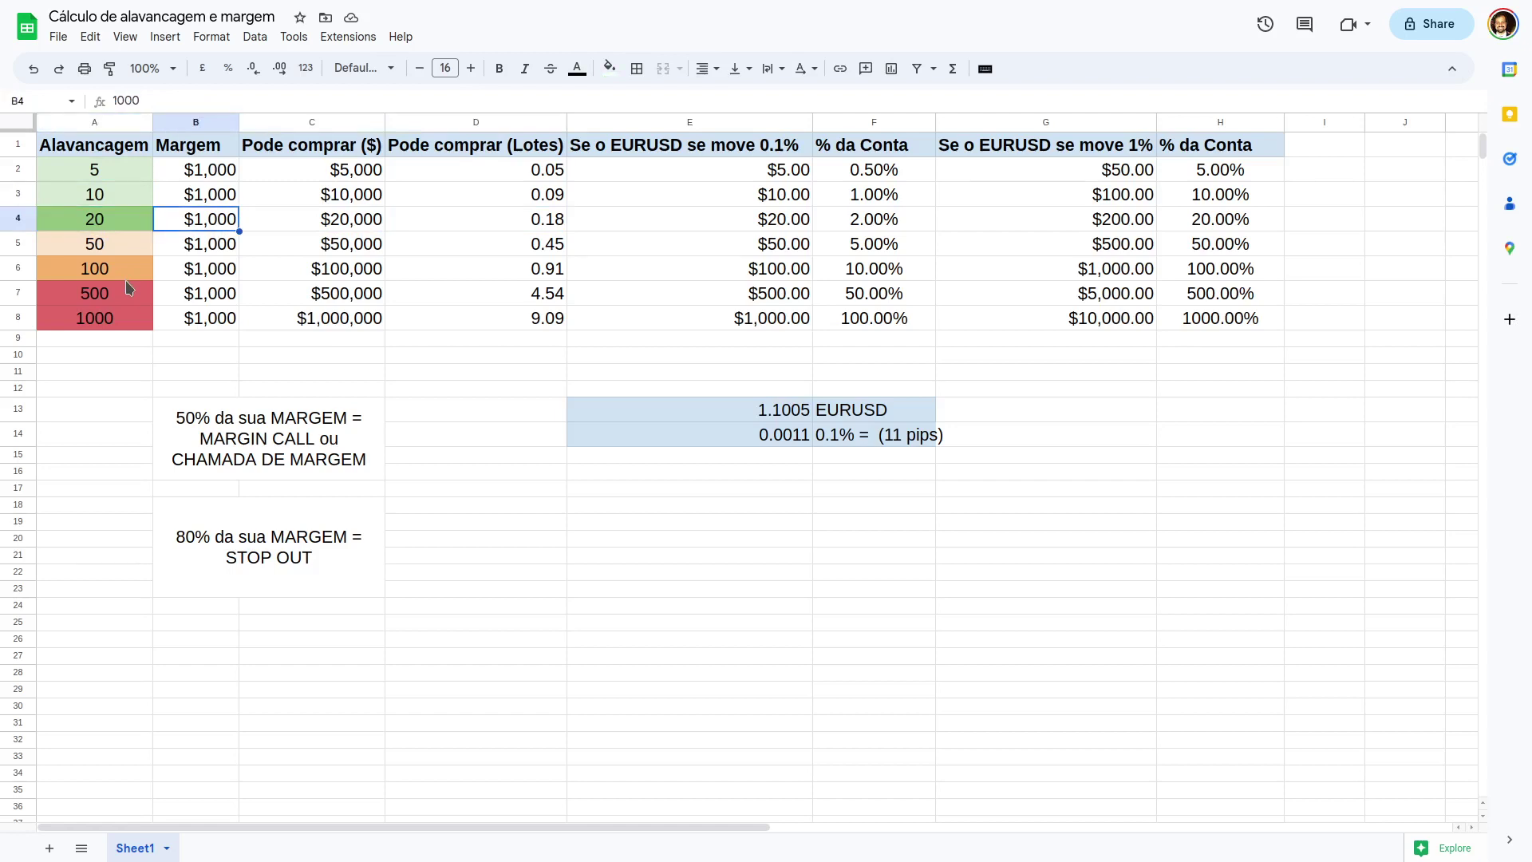
key("Right")
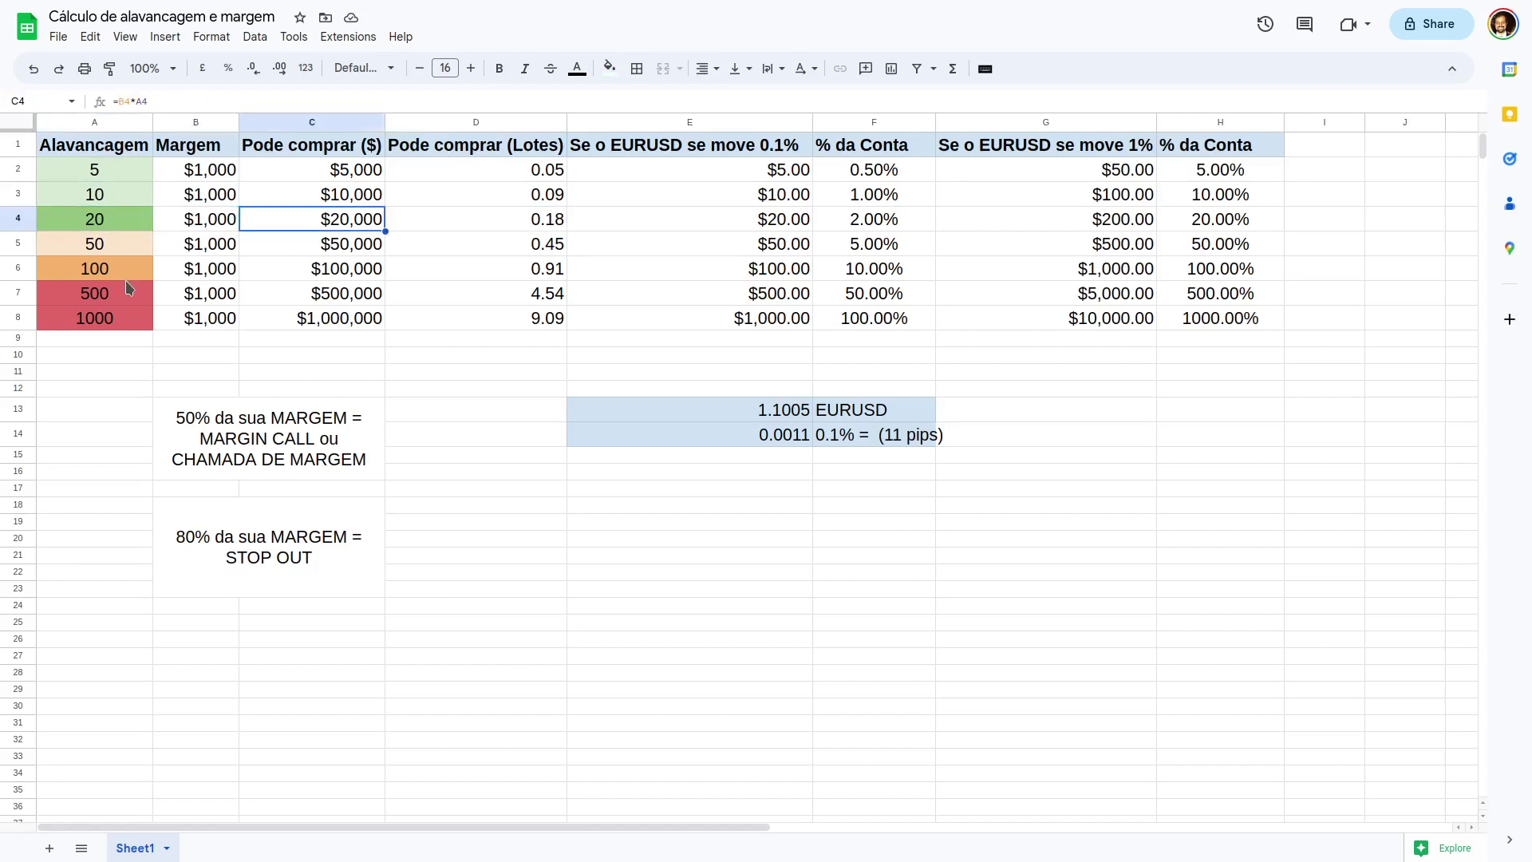
Step: Review the leverage 20 row from its purchasable amount and lots to the 0.1% EURUSD move result and account percentage
key("Right")
key("Right")
key("Left")
key("Left")
key("Right")
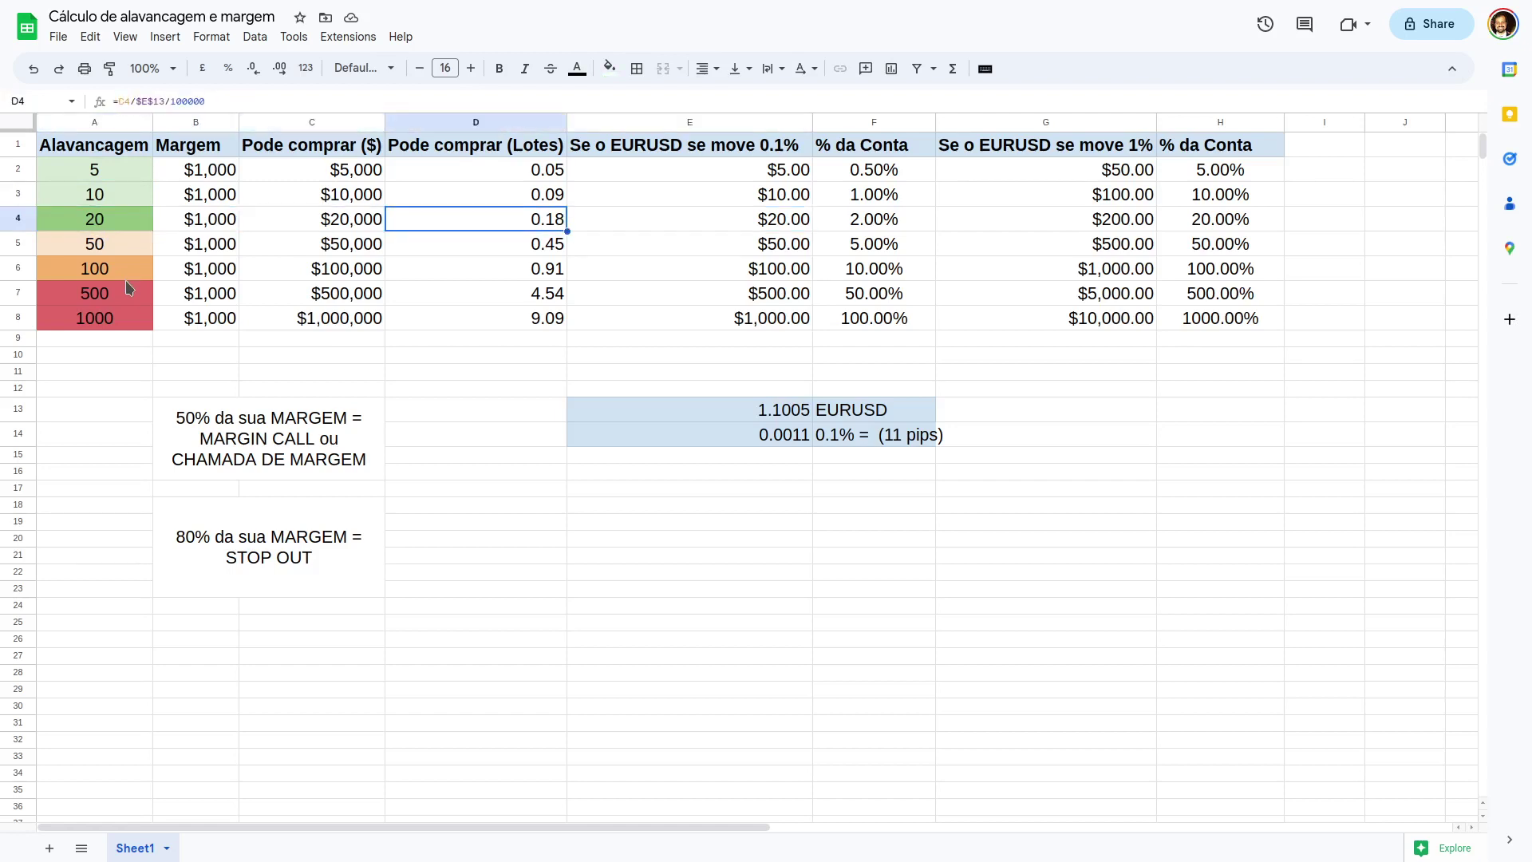
key("Right")
key("Left")
key("Left")
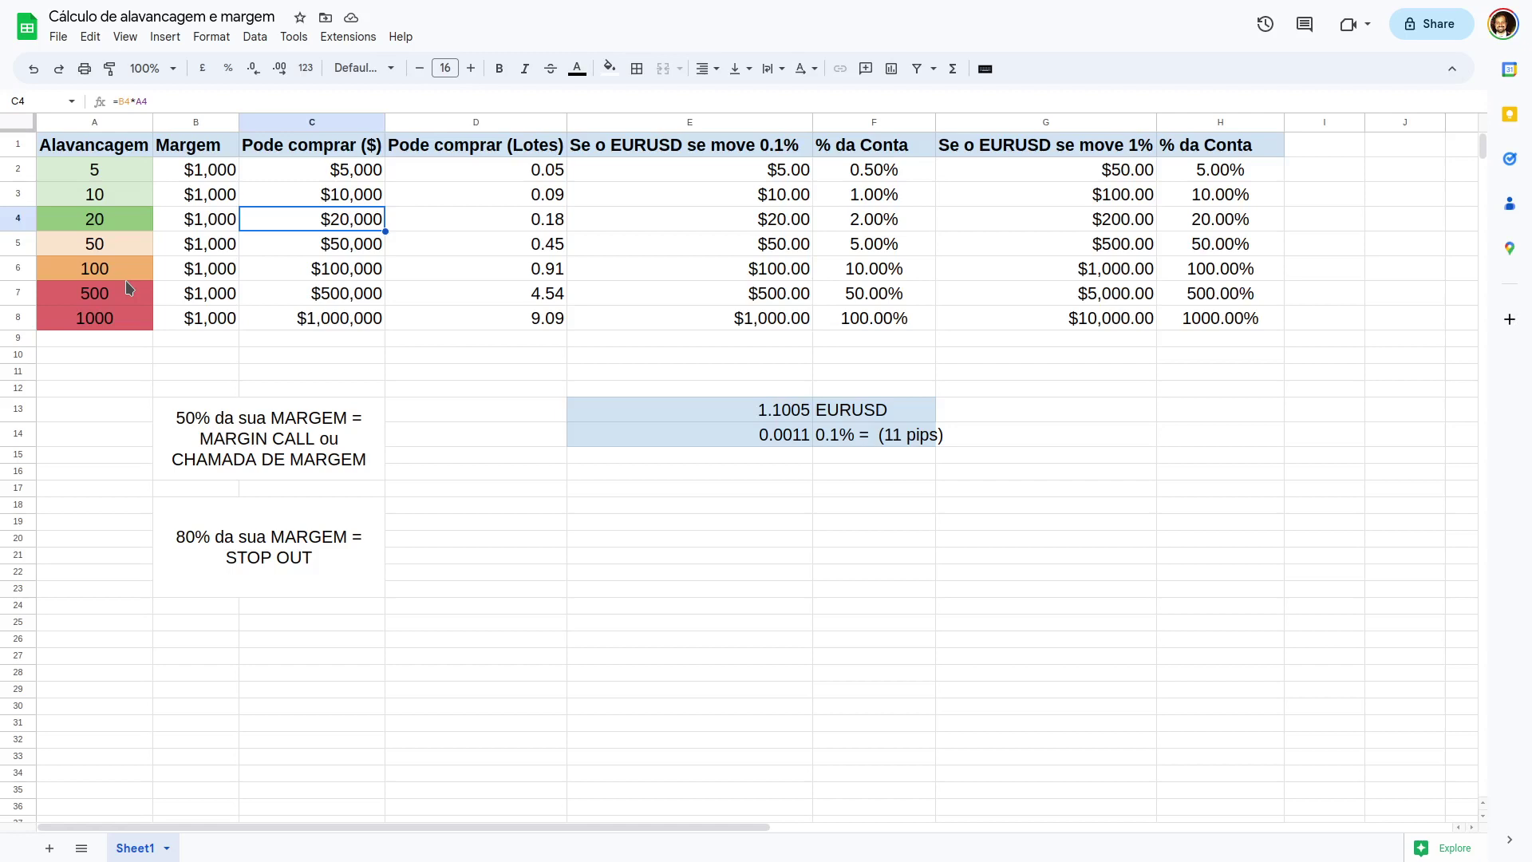
key("Right")
key("Right")
key("Right")
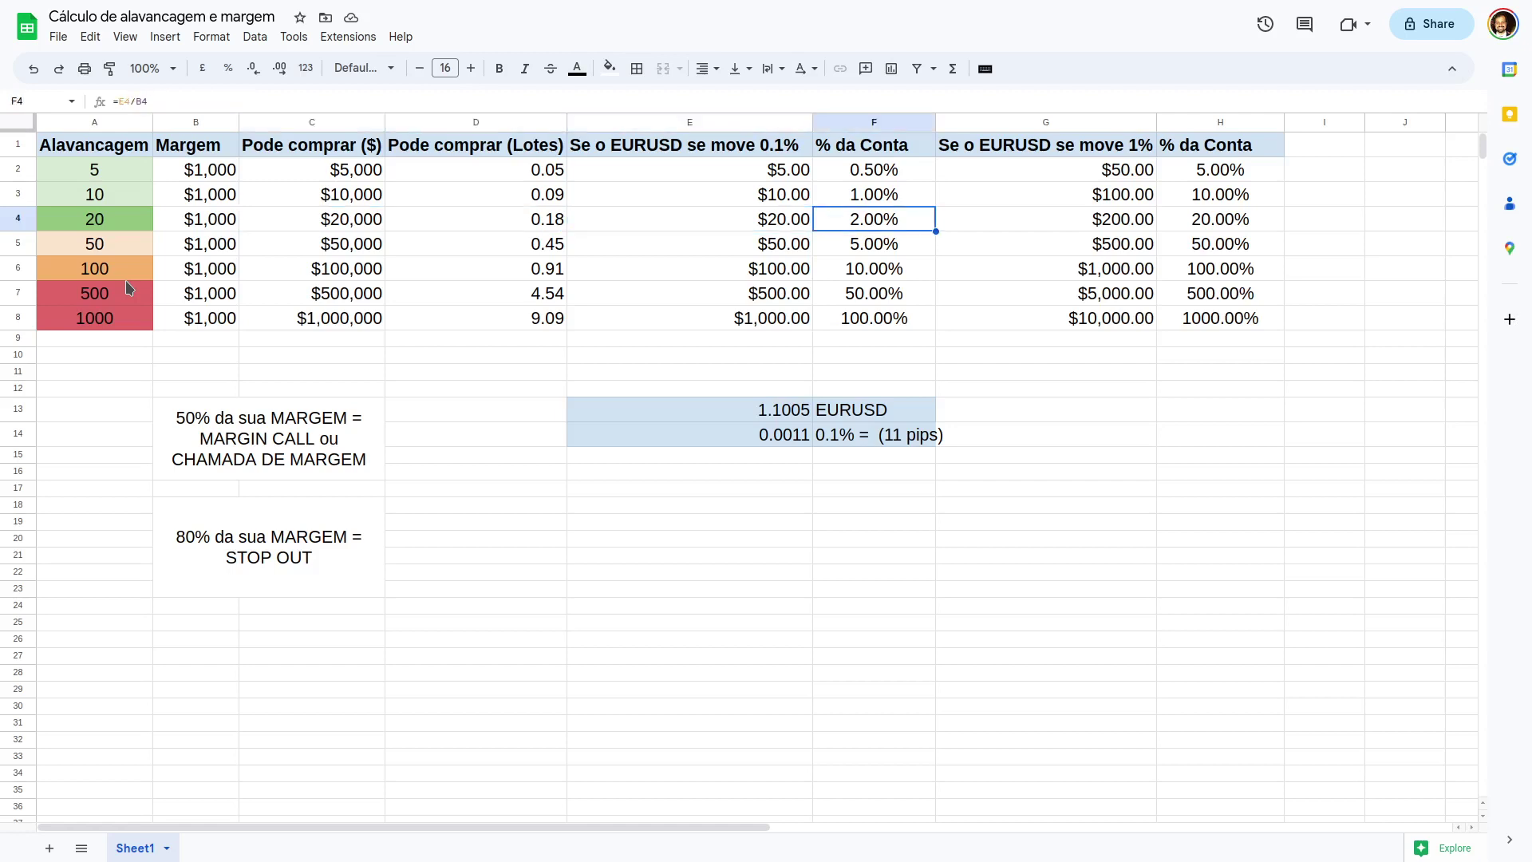
Step: Compare the leverage 20 row's 0.1% and 1% EURUSD move results with its purchasable amount and lots
key("Left")
key("Down")
key("Up")
key("Right")
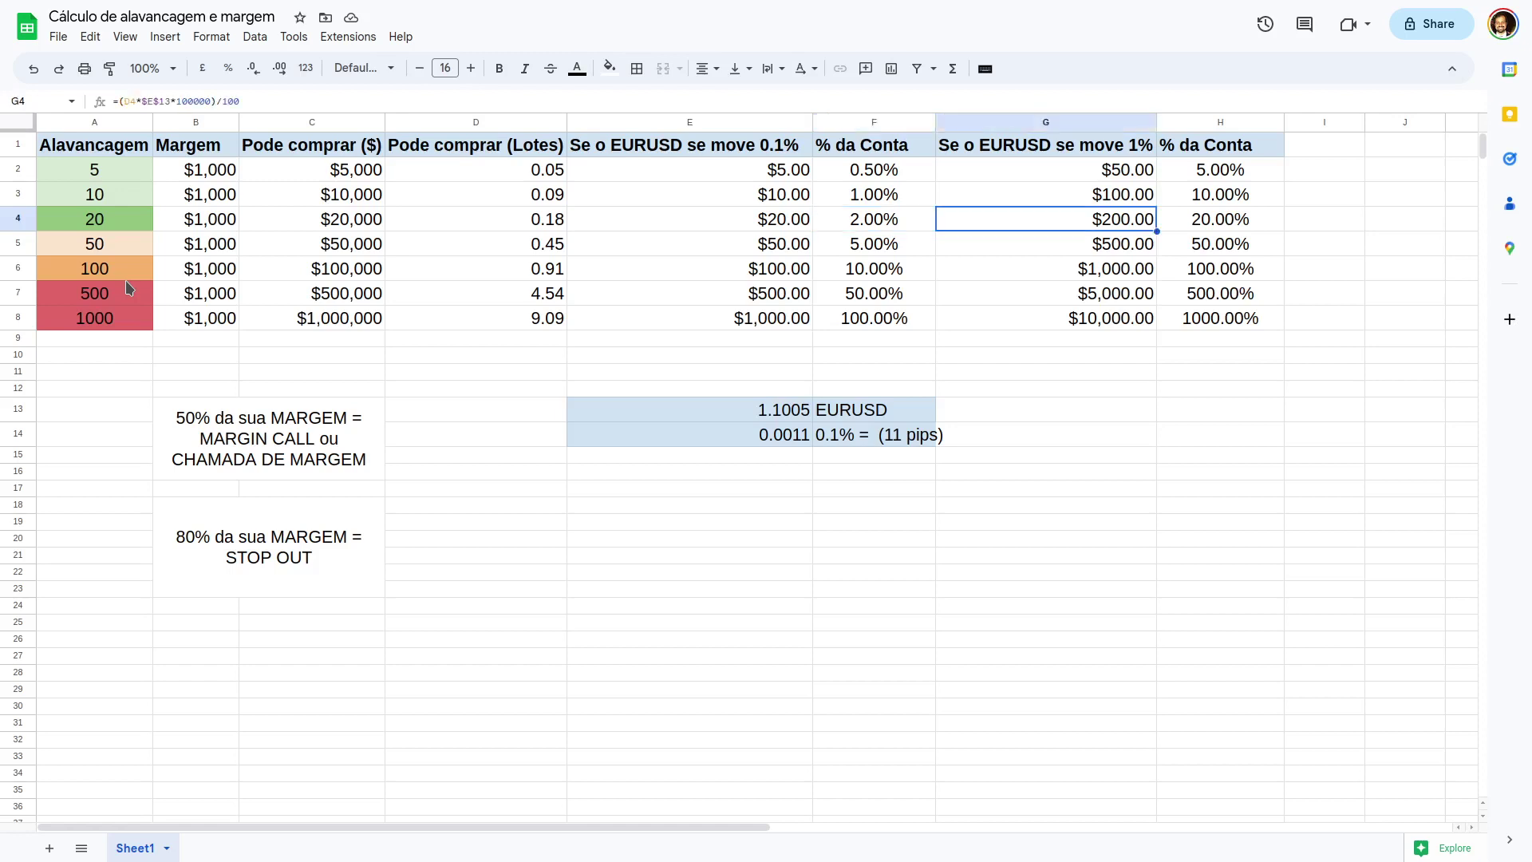
key("Down")
key("Up")
key("Left")
key("Left")
key("Left")
key("Right")
key("Right")
key("Right")
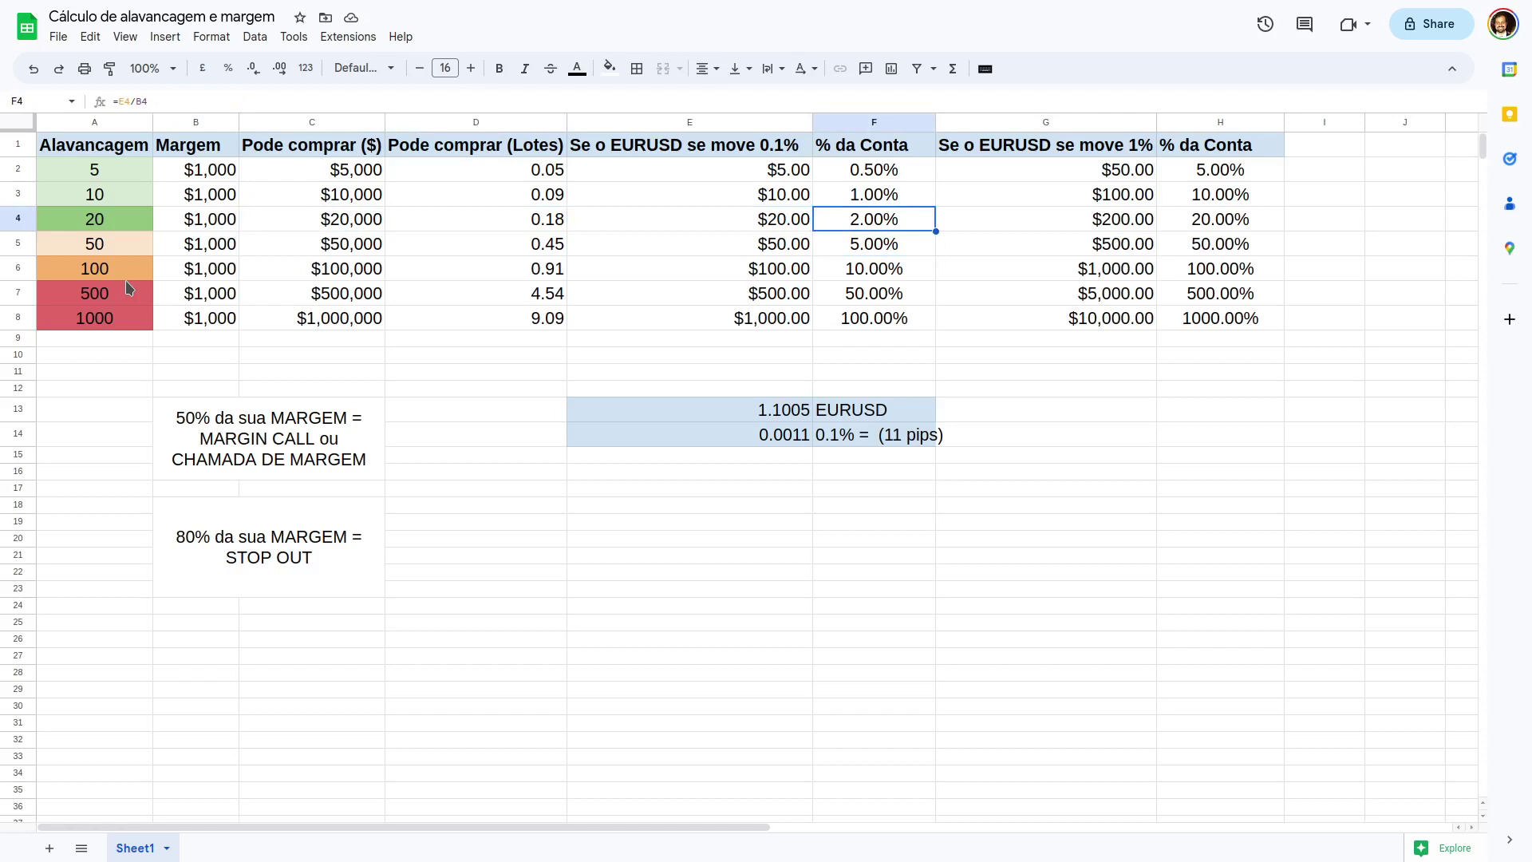
key("Left")
key("Left")
key("Left")
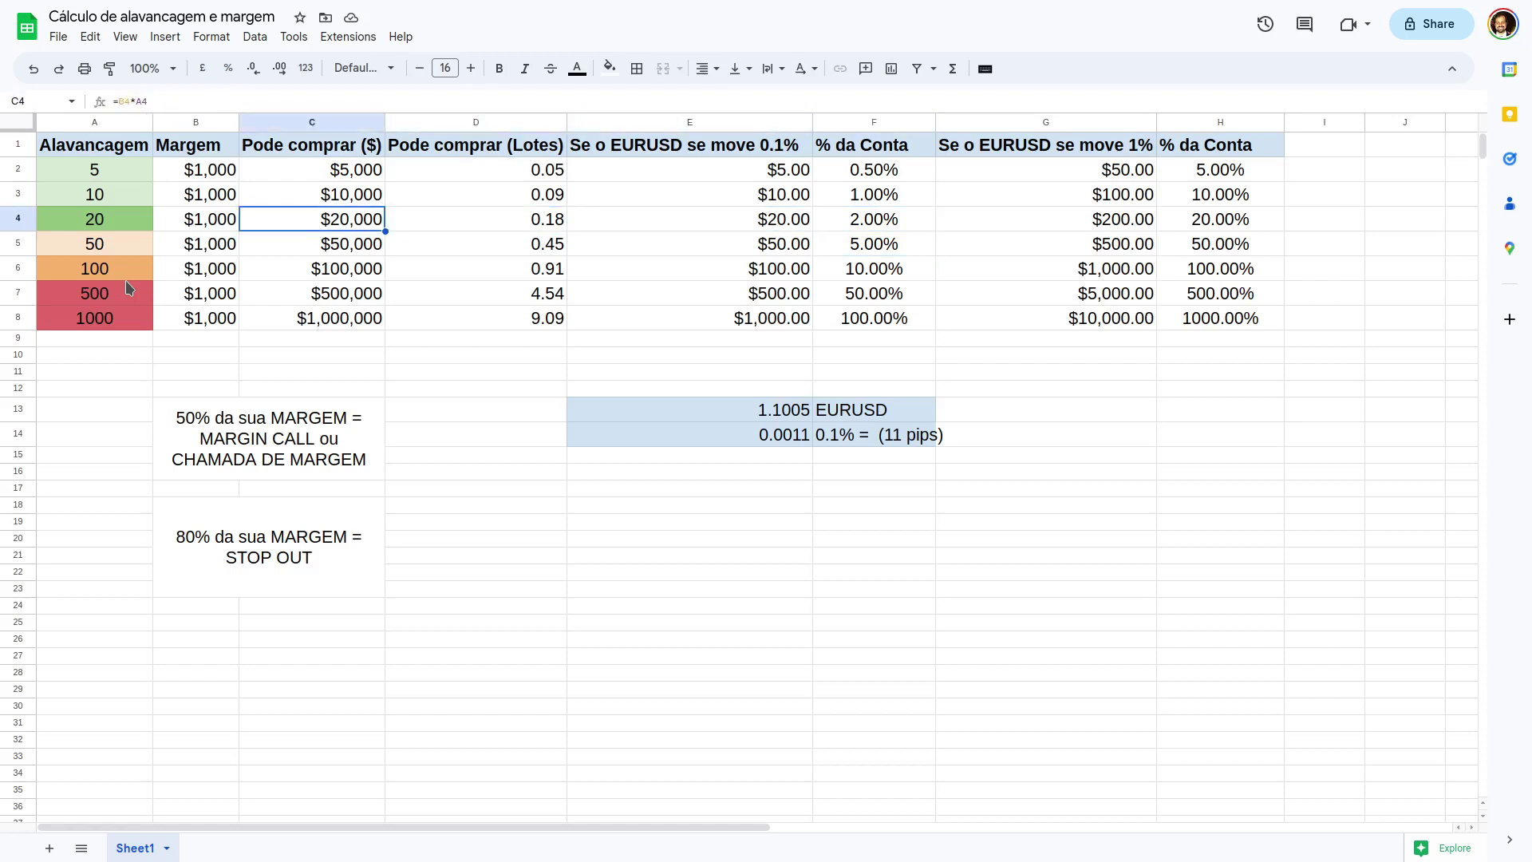
key("Right")
key("Right")
key("Right")
key("Left")
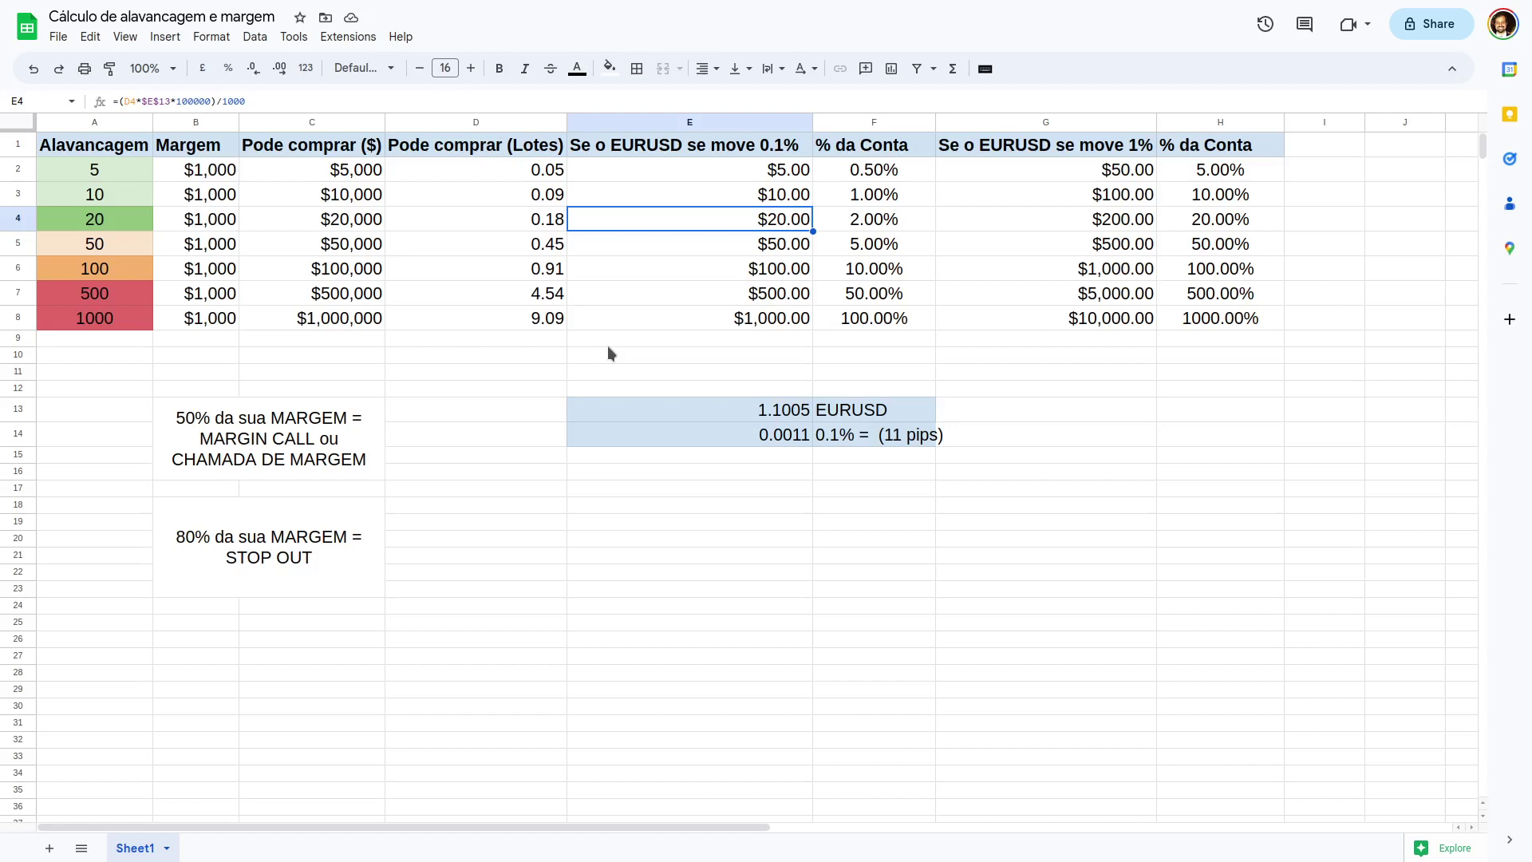
Step: Enter 1% in cell E23 and 8% in cell E24
left_click(595, 588)
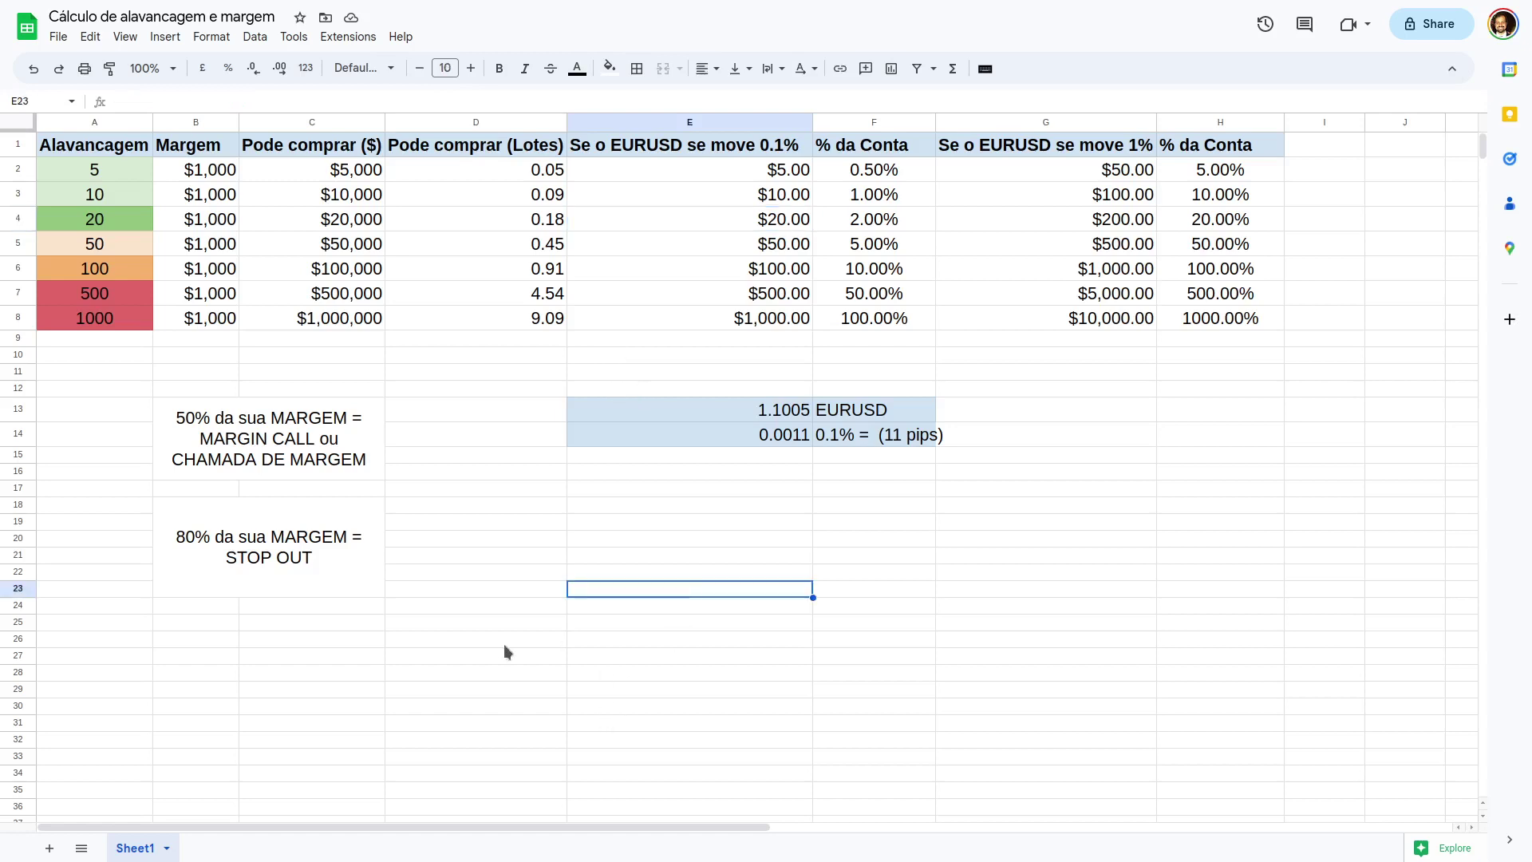
type("1%")
key("Return")
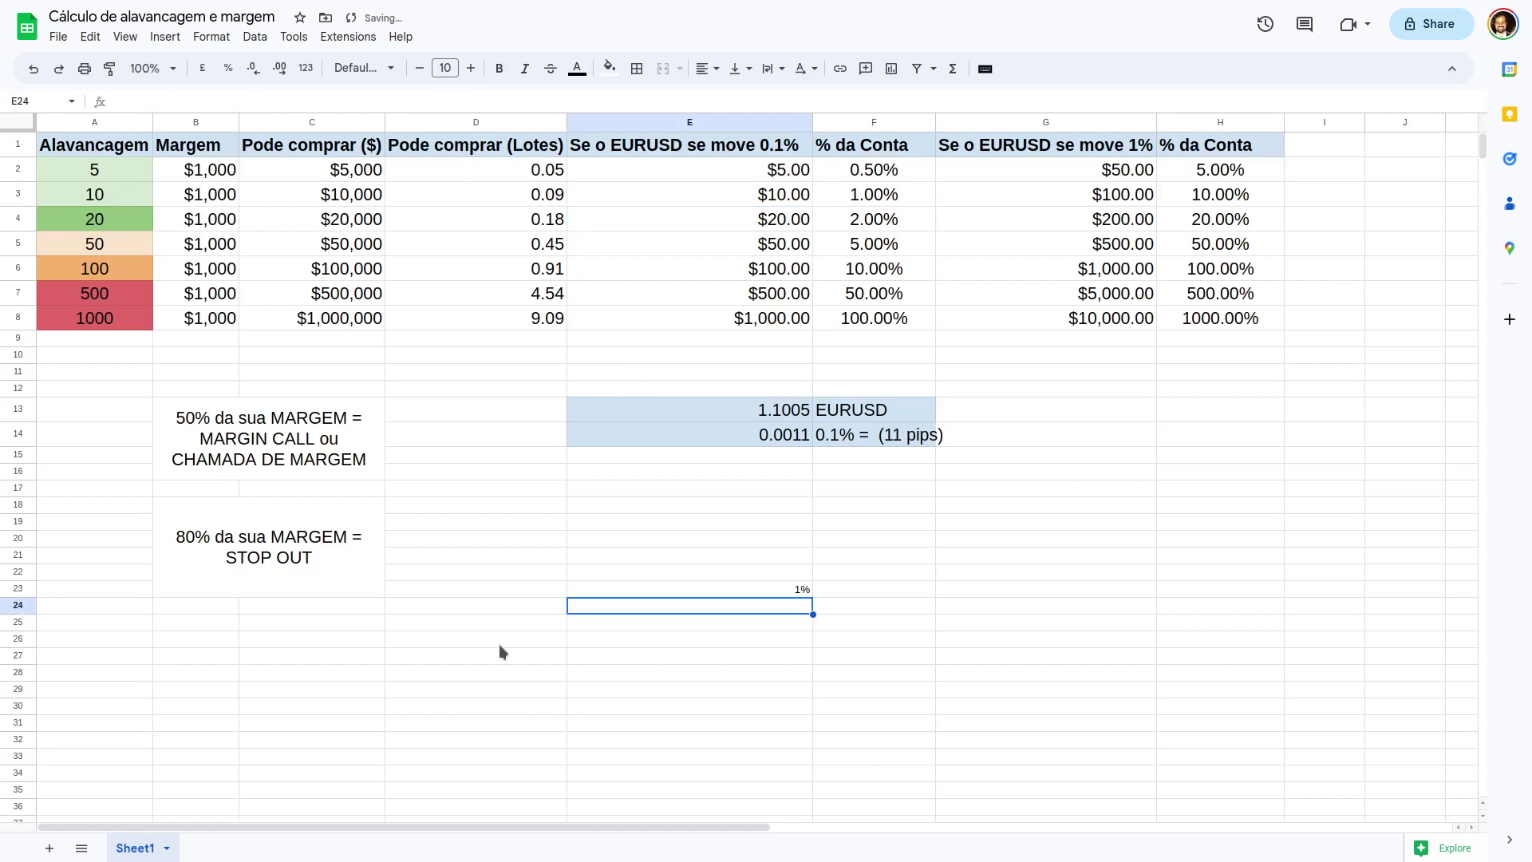
key("Up")
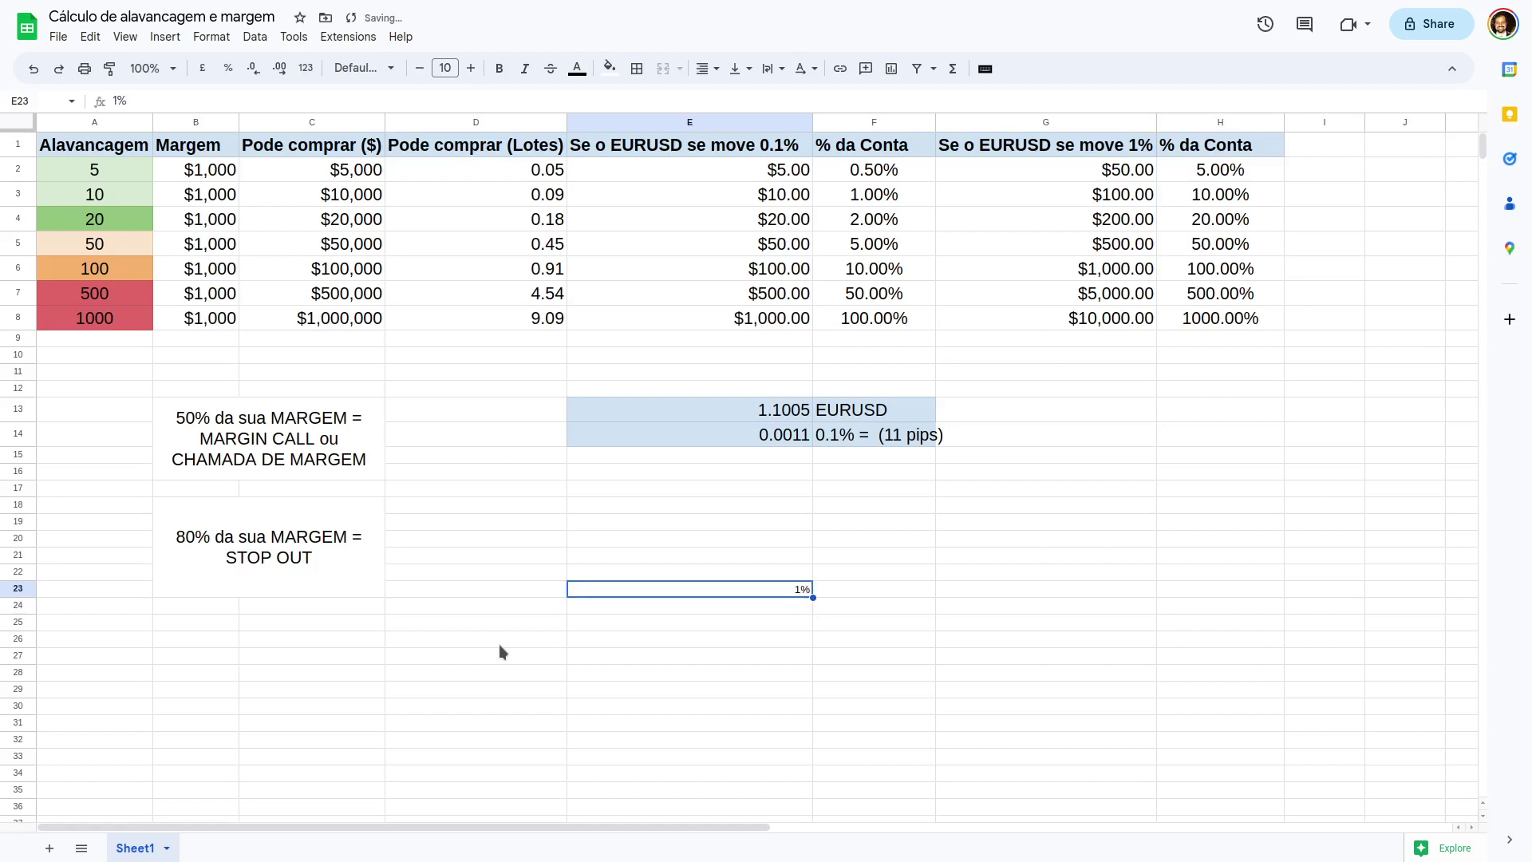
key("Down")
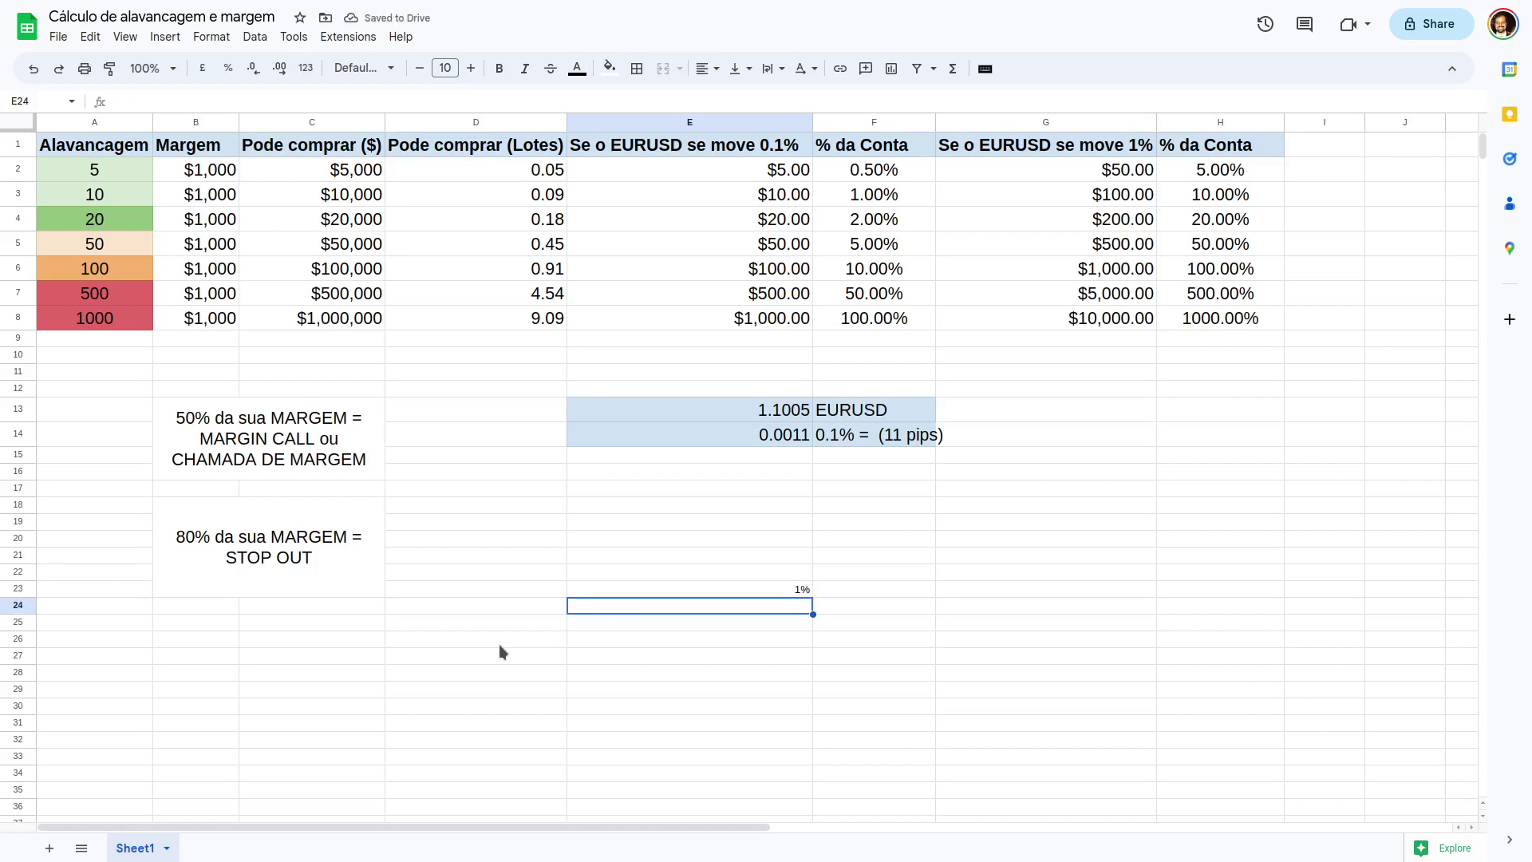
type("8%")
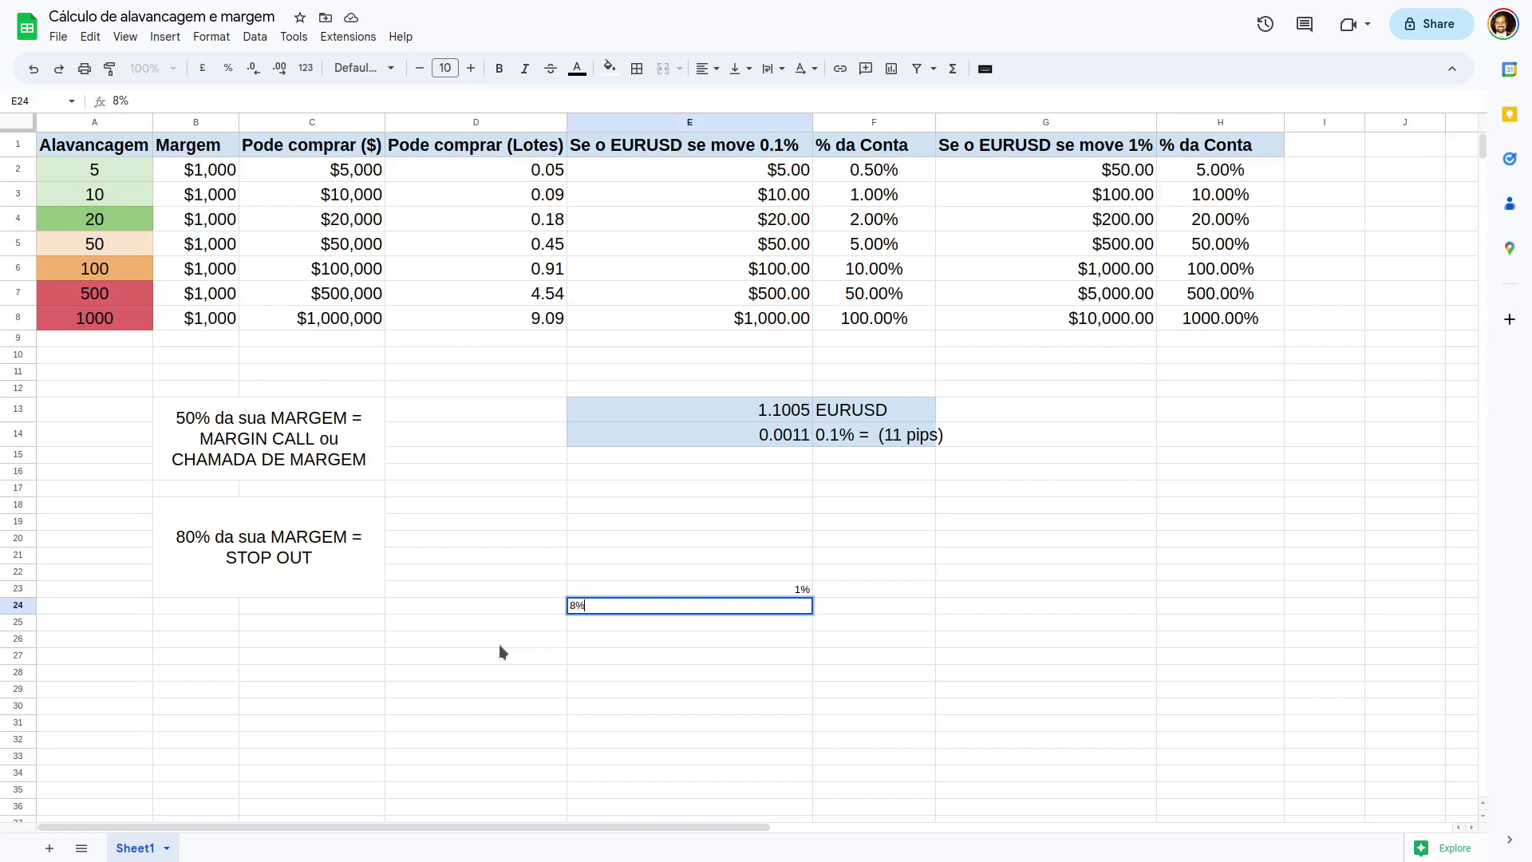
key("Return")
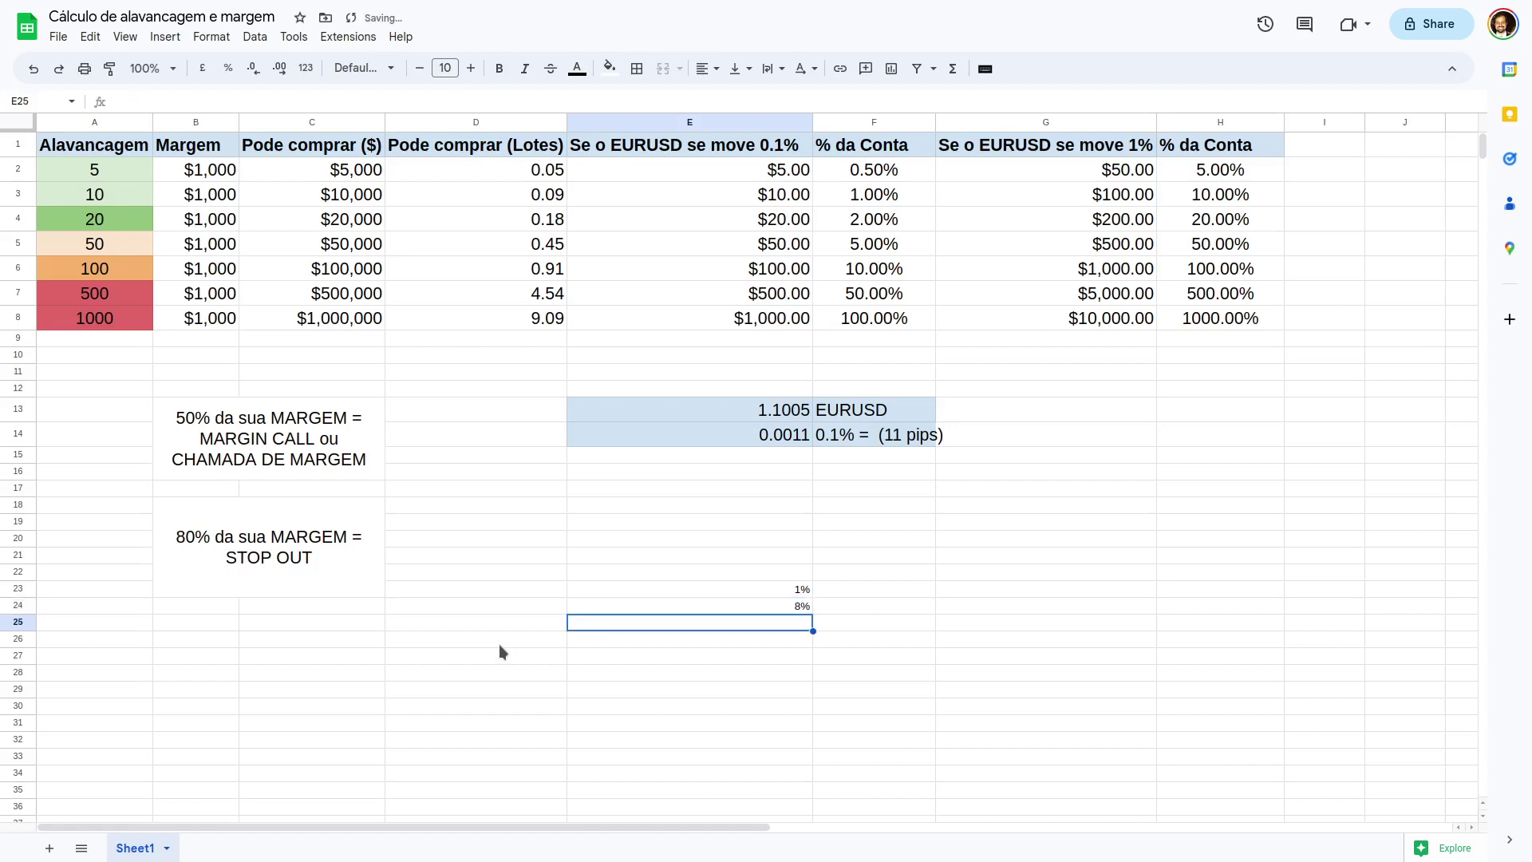
Step: Clear the two percentage entries from cells E24 and E23
key("Up")
key("Delete")
key("Up")
key("Delete")
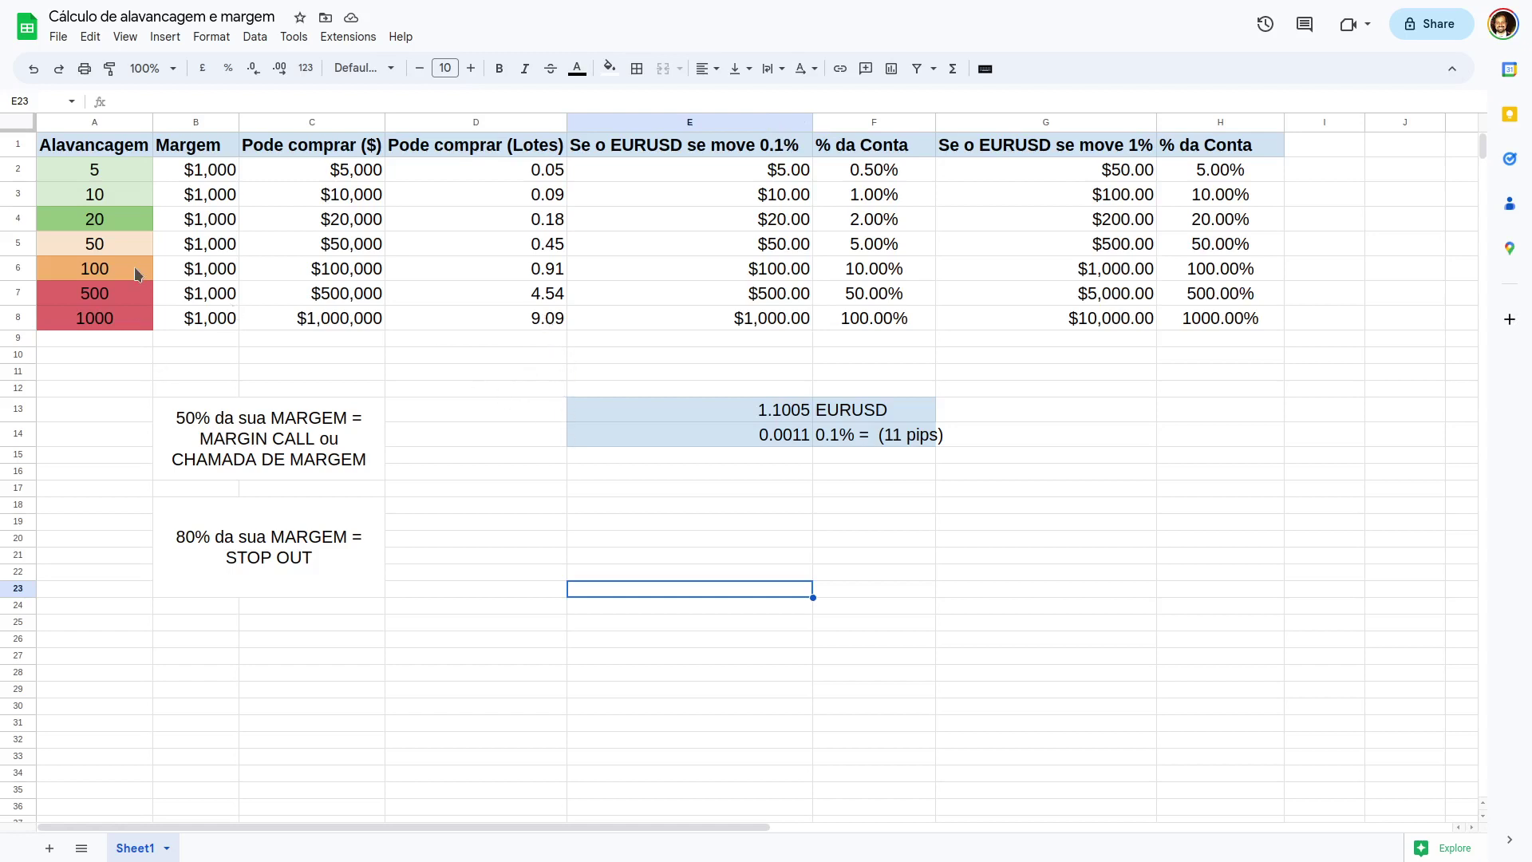
Step: Switch to the XM trading account form and set the leverage (Alavancagem) to 1:20
key("ctrl+Tab")
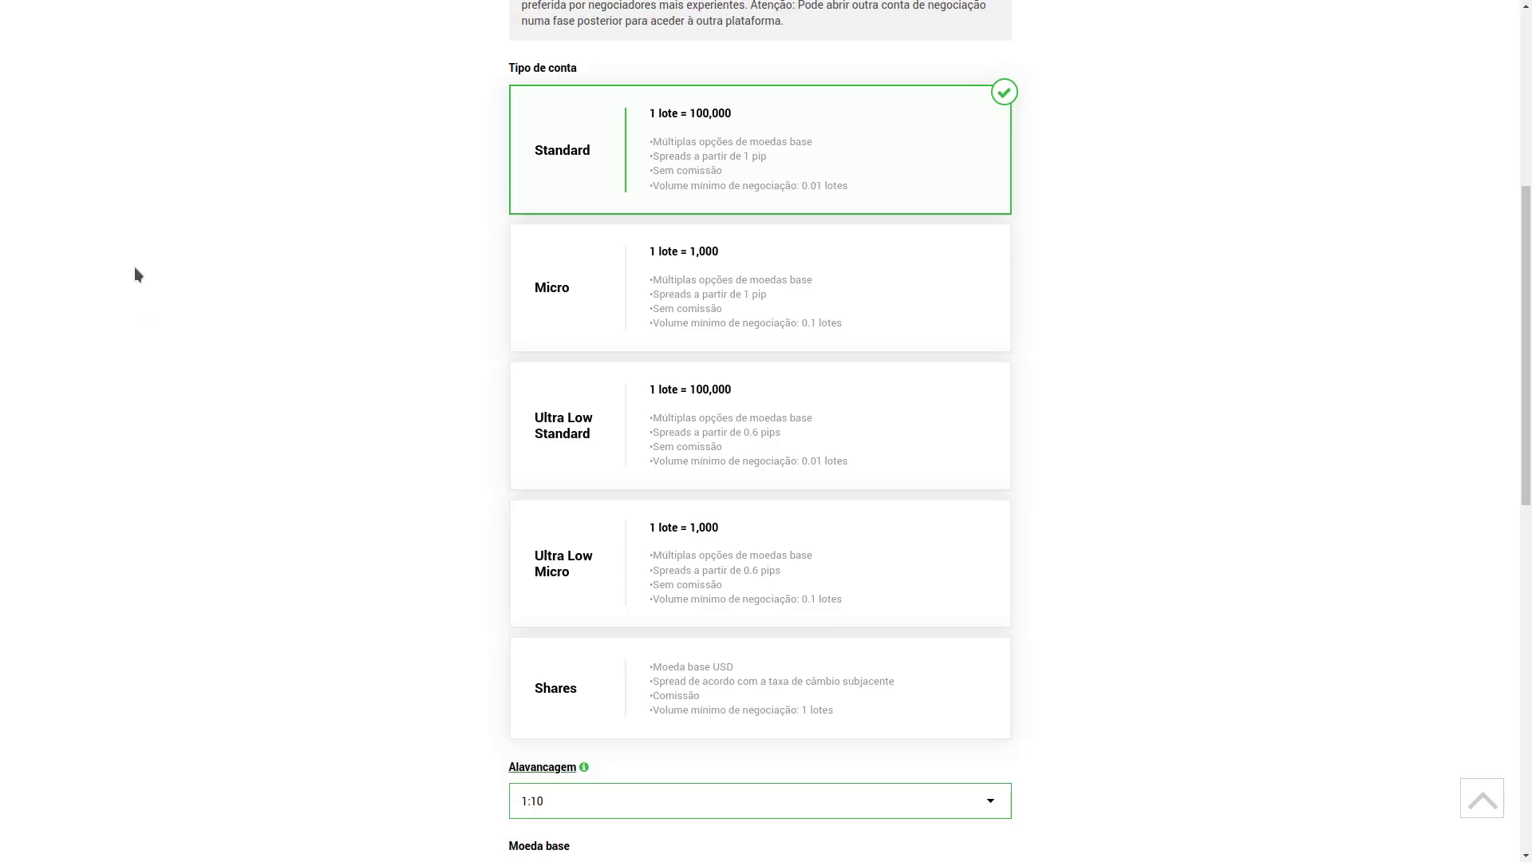
scroll(443, 288, "down", 5)
left_click(606, 367)
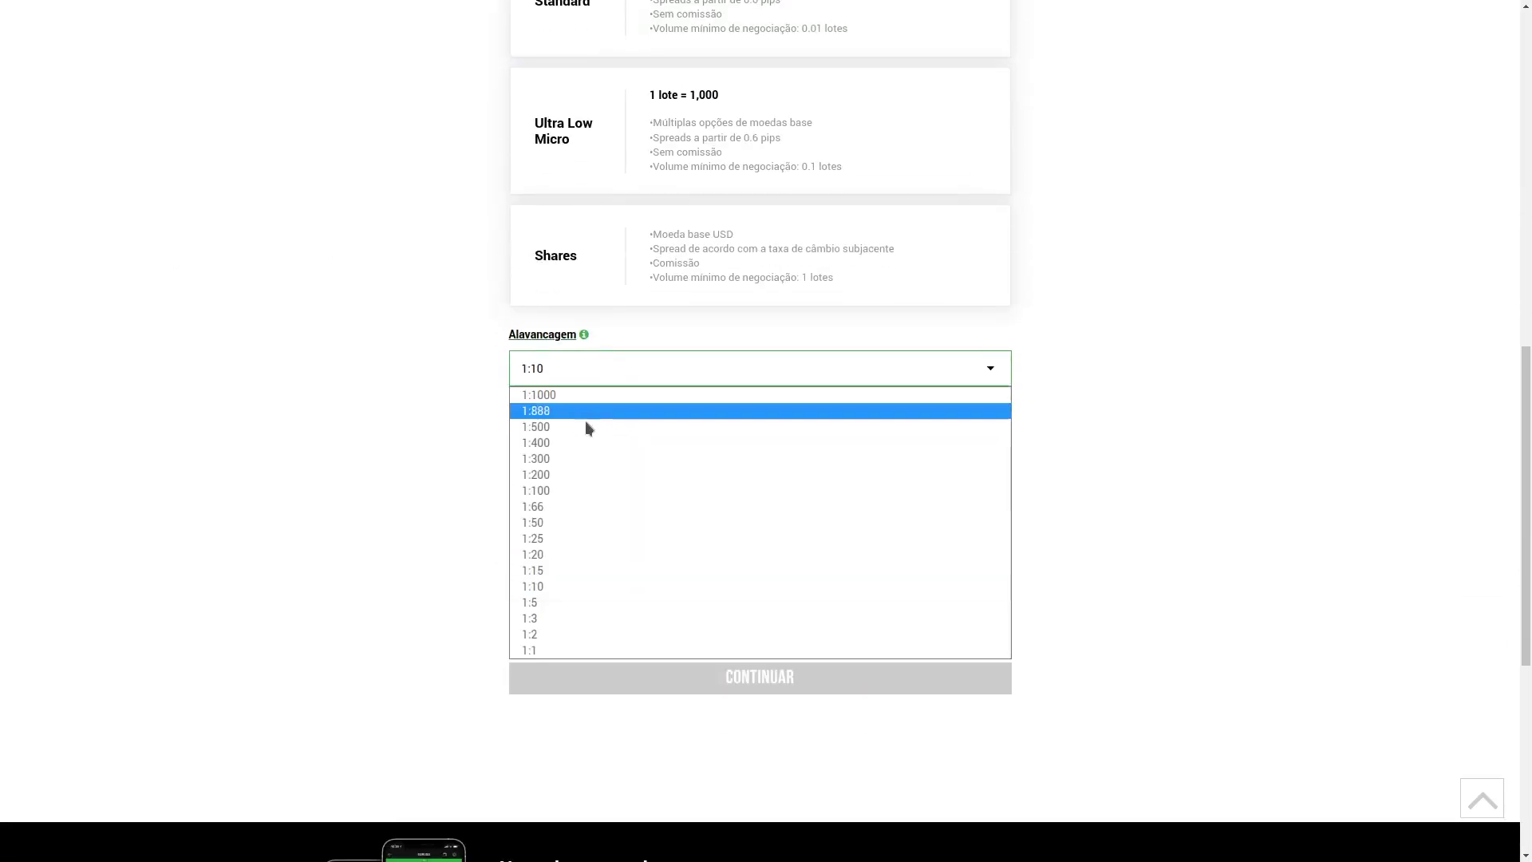
left_click(595, 554)
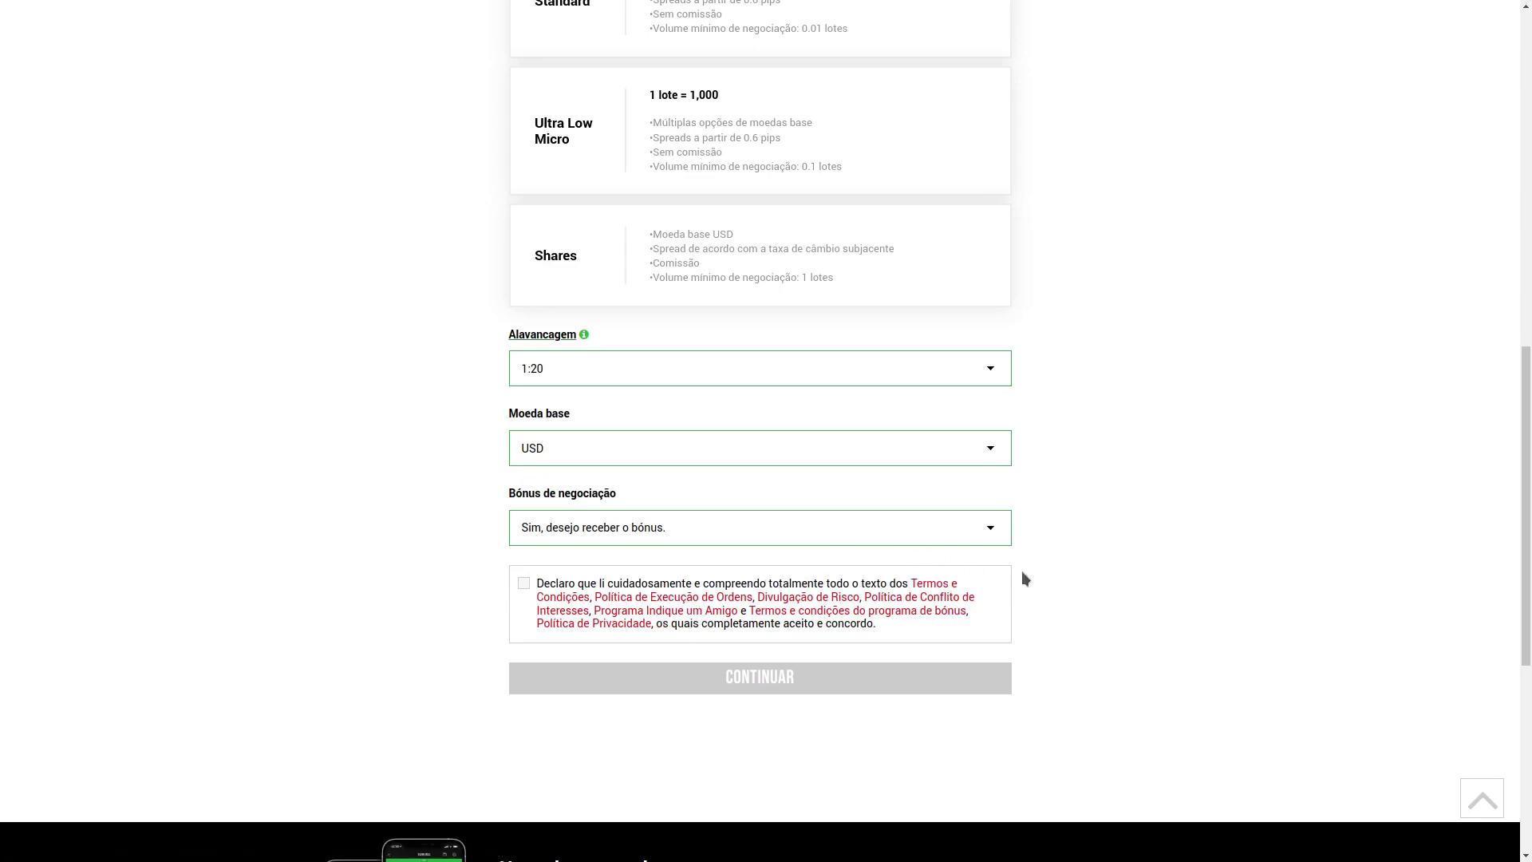
Step: Accept the terms and conditions declaration, review the account settings and continue to the account password page
left_click(524, 583)
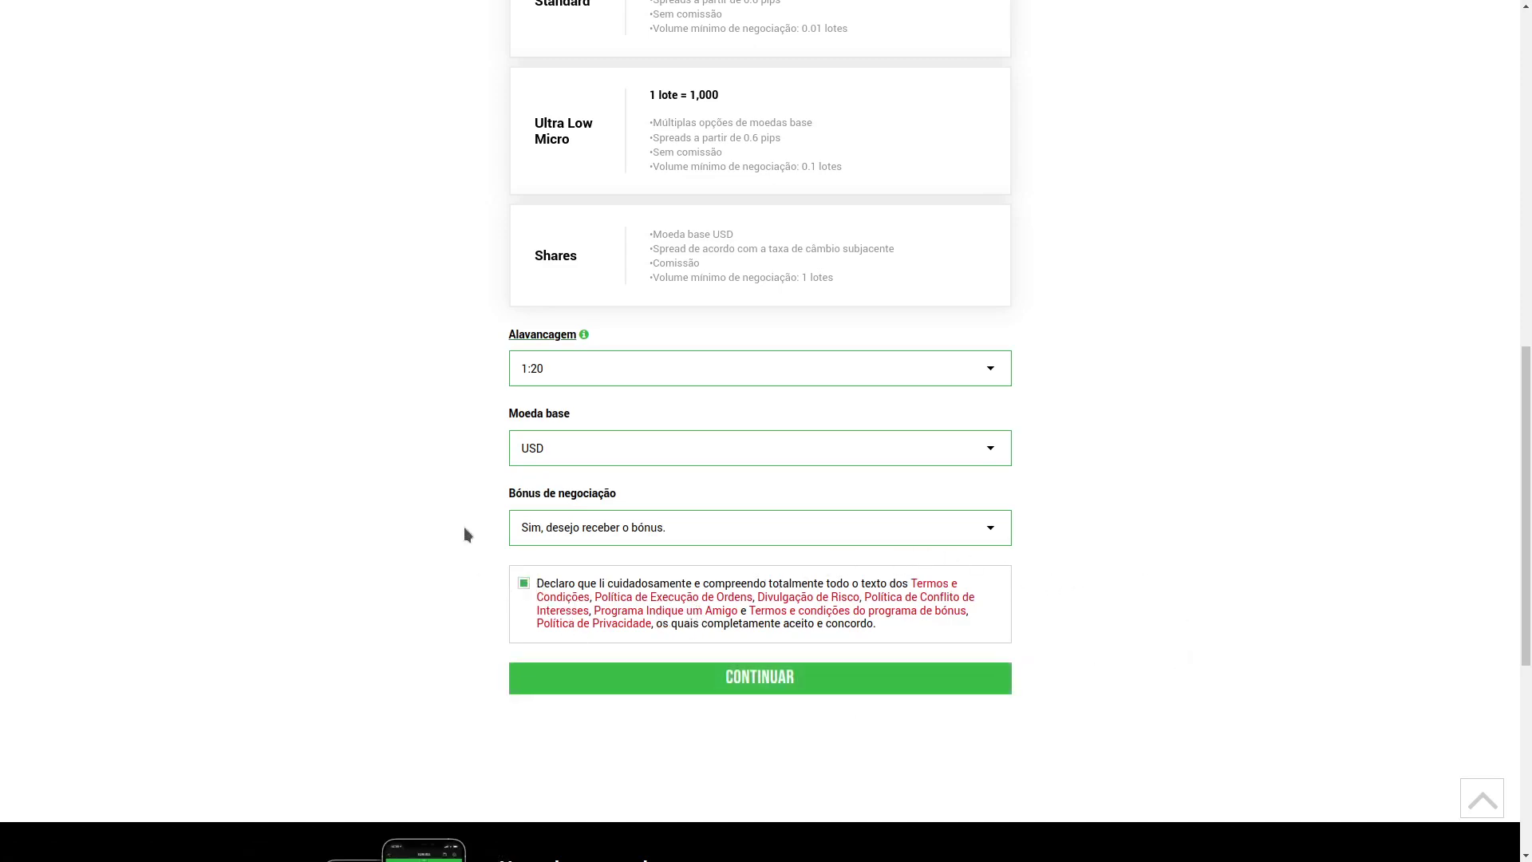
scroll(471, 526, "up", 5)
scroll(468, 511, "up", 2)
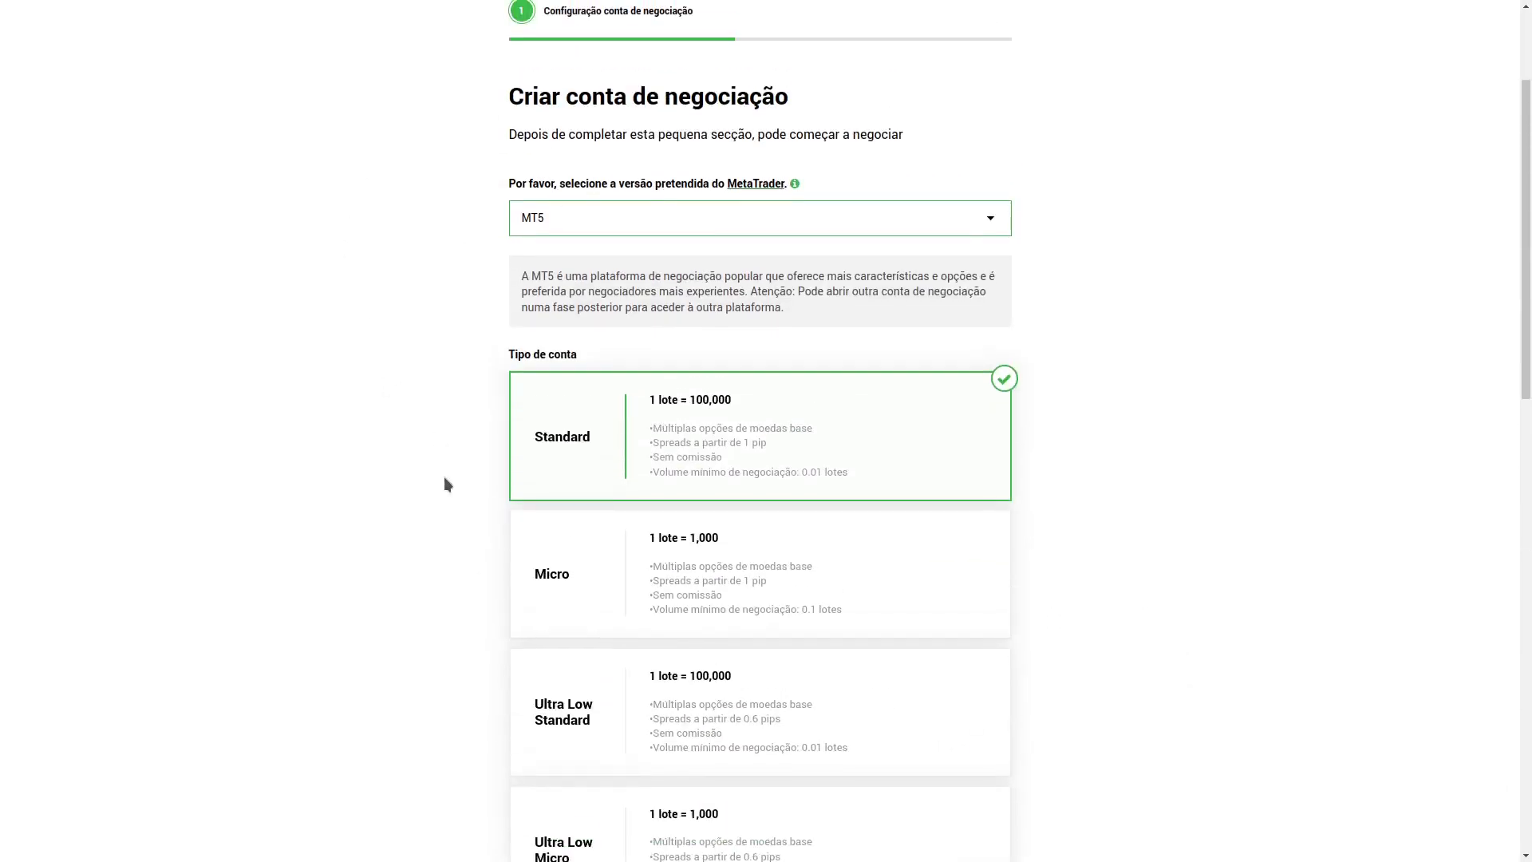
scroll(447, 477, "down", 8)
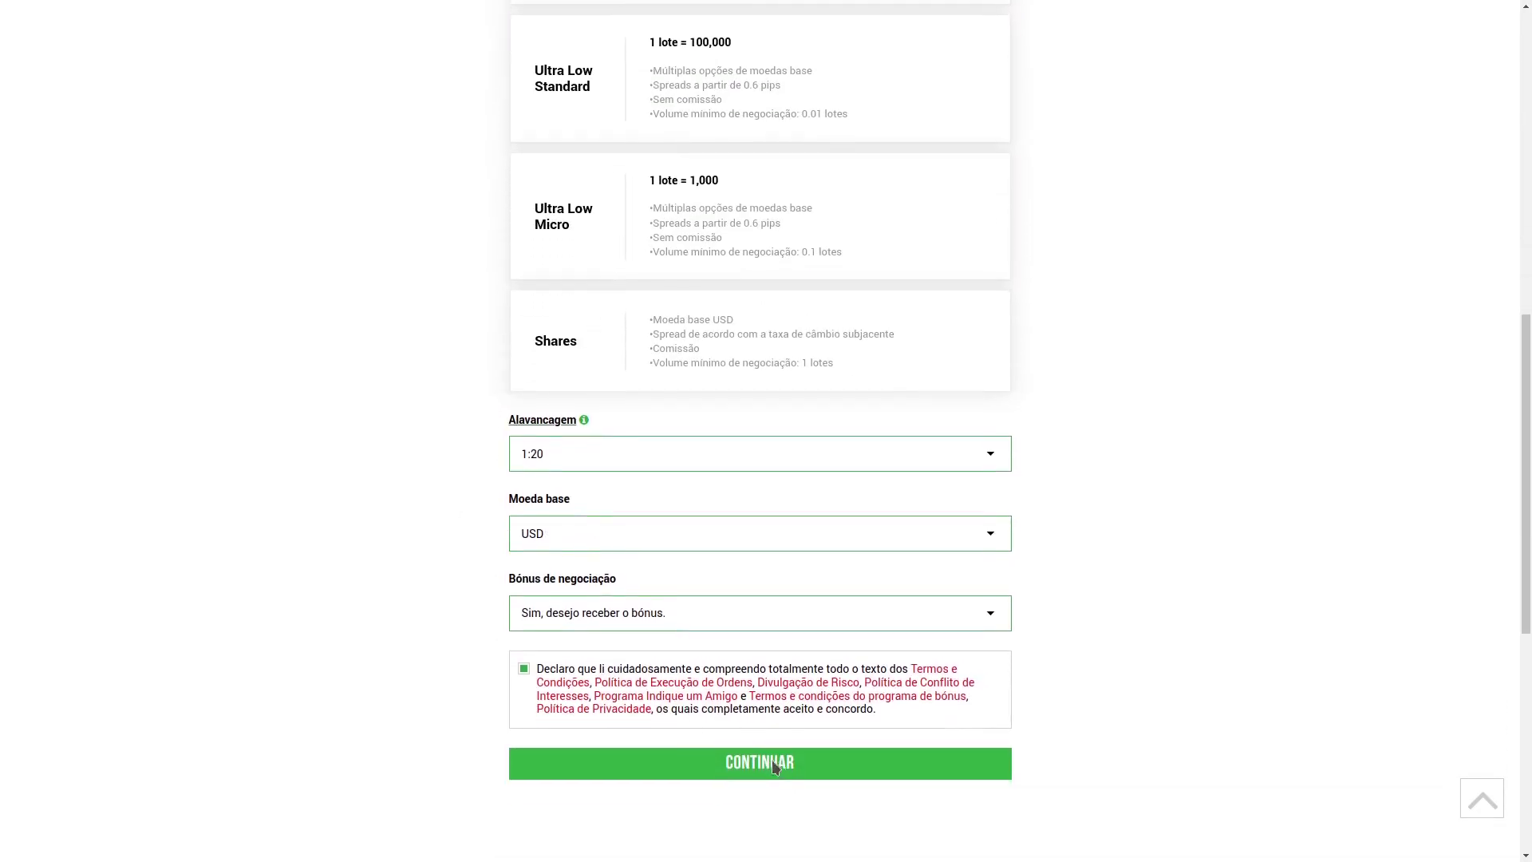
left_click(774, 764)
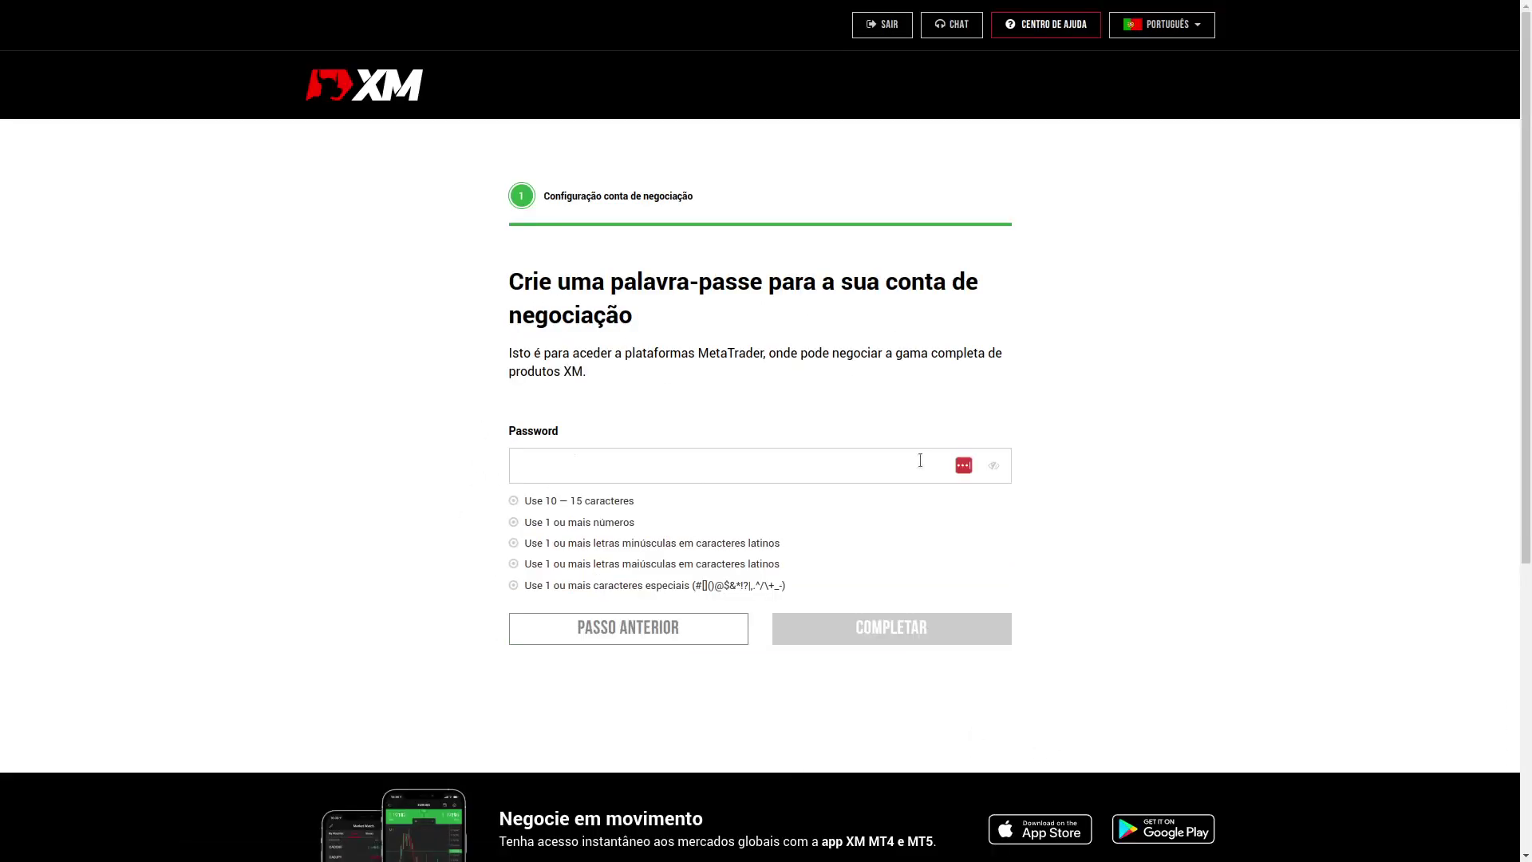